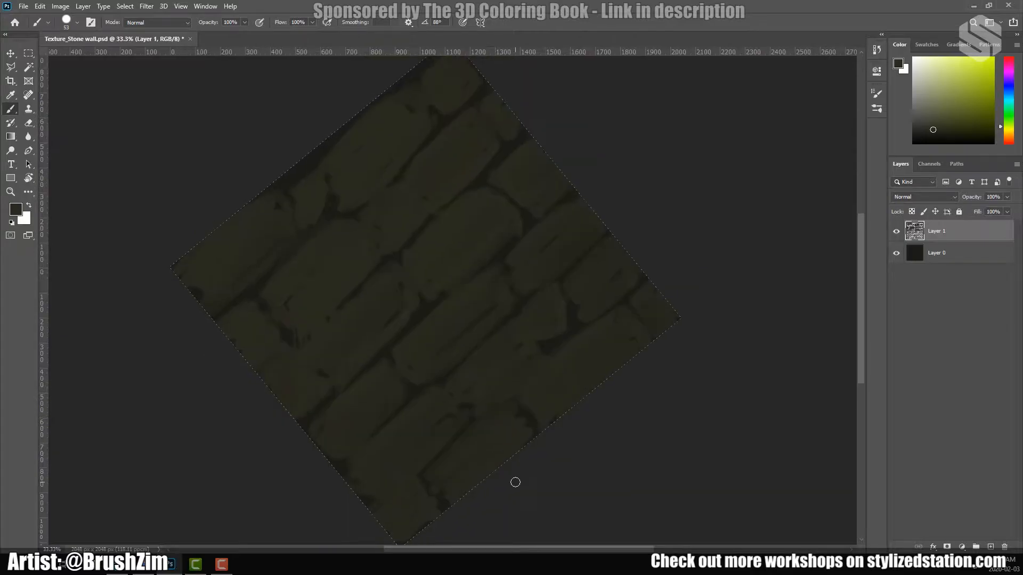
Step: Sample a dark tone and paint the gaps and shaded edges between the stones on Layer 1
alt+click(521, 306)
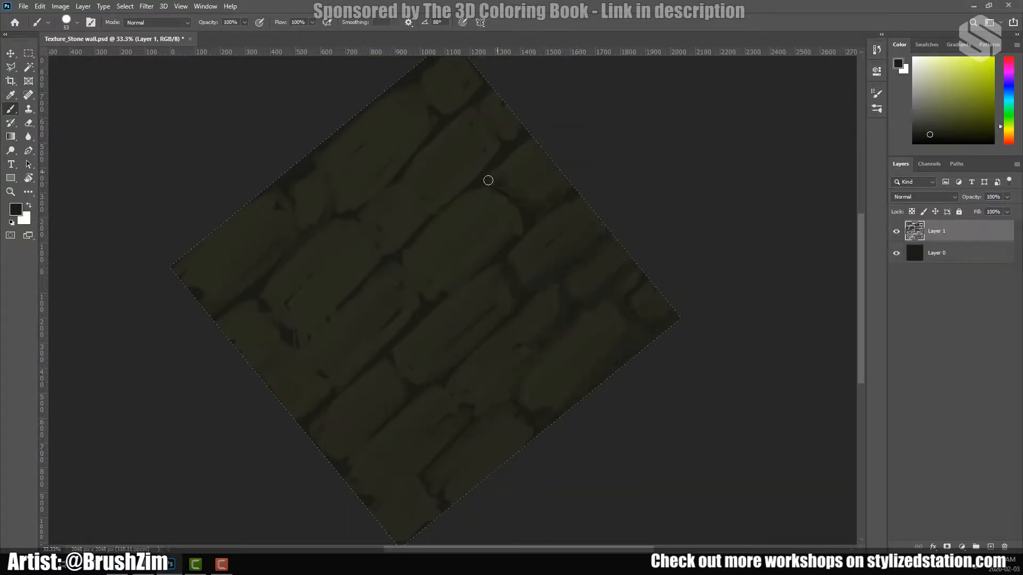
scroll(511, 416, down, 2)
scroll(511, 416, left, 3)
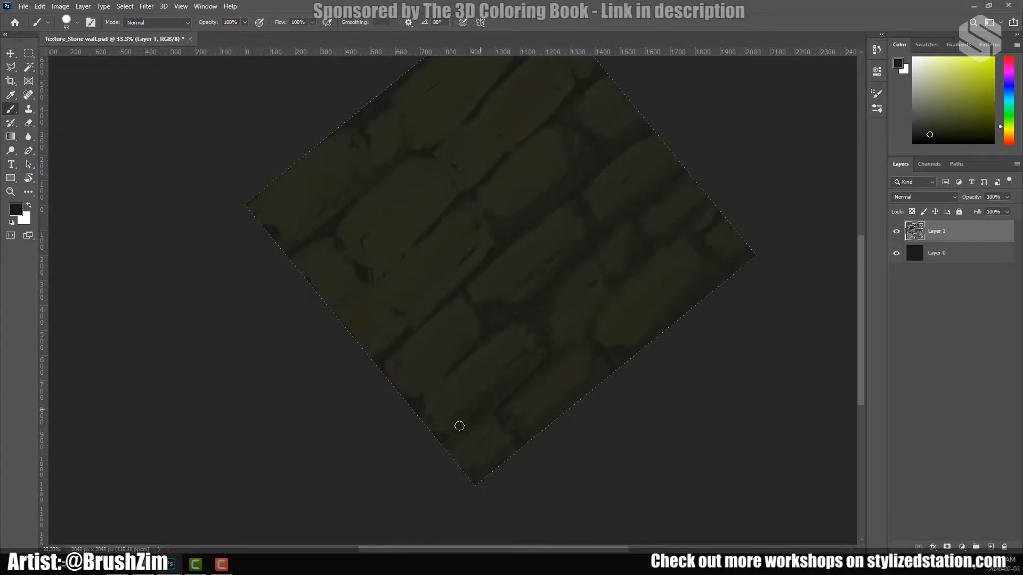
drag(476, 335, 345, 311)
scroll(577, 104, up, 3)
scroll(578, 104, left, 1)
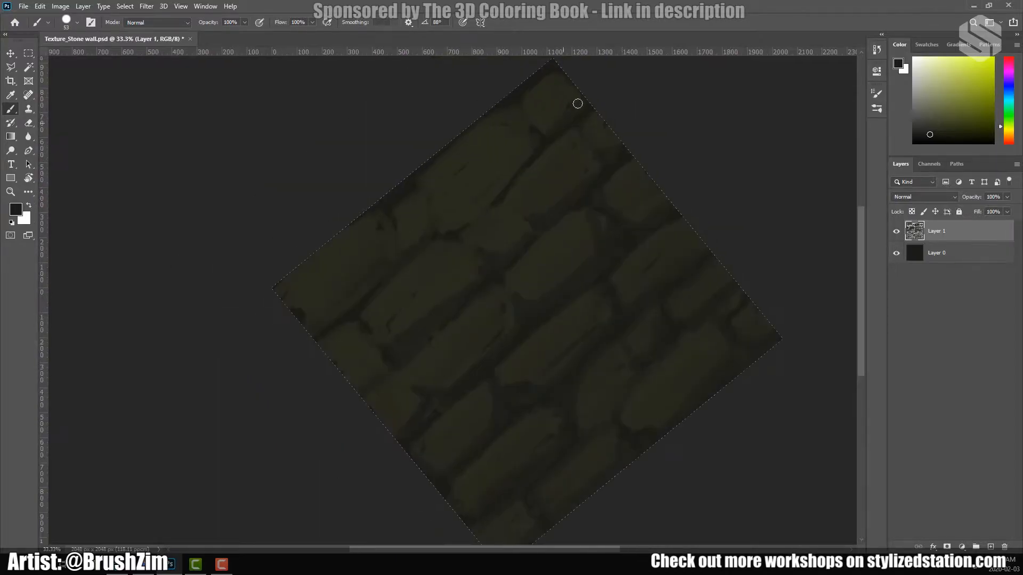
Step: Brighten the stones on Layer 1 with a Levels adjustment that lowers the white input point
key(Escape)
key(ctrl+l)
drag(778, 263, 756, 265)
click(829, 169)
Step: Apply a slight Levels adjustment to the background Layer 0, and return to Layer 1 with the Brush tool
key(alt+bracketleft)
key(ctrl+l)
drag(643, 263, 647, 266)
key(Return)
key(alt+bracketright)
key(b)
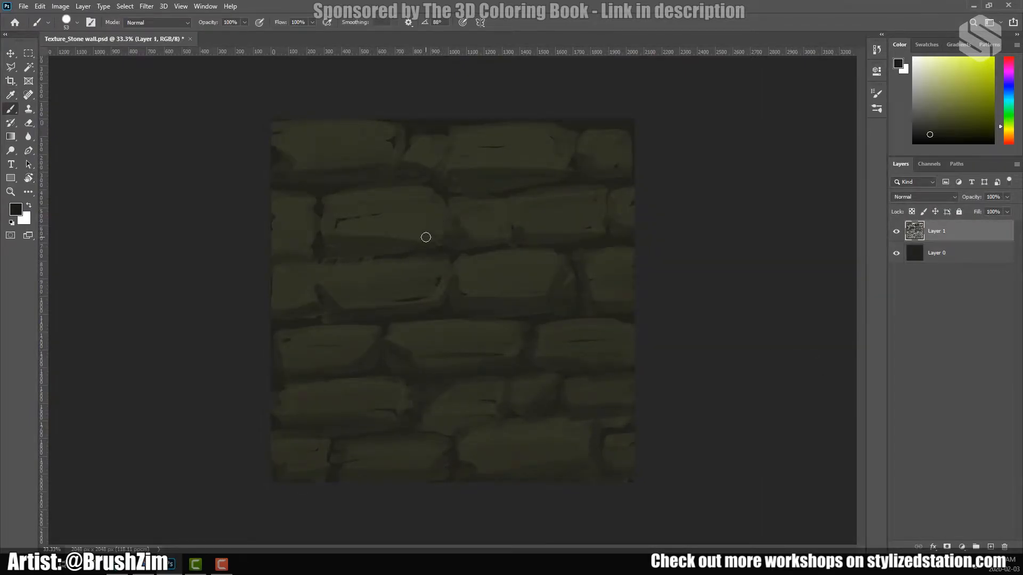
Step: Choose teal and light olive colours and paint teal patches and a light highlight across several stones
alt+shift+right_click(484, 367)
drag(532, 229, 567, 208)
drag(510, 293, 374, 284)
alt+shift+right_click(539, 286)
mouse_move(330, 226)
mouse_down()
mouse_move(368, 250)
mouse_move(353, 210)
mouse_move(493, 486)
mouse_move(428, 311)
mouse_up()
alt+click(440, 282)
Step: Switch to a round brush tip with 0° angle, 87% hardness and 25% spacing, and adjust its size
right_click(424, 327)
mouse_move(577, 309)
mouse_down()
mouse_move(584, 347)
mouse_move(581, 312)
mouse_up()
key(F5)
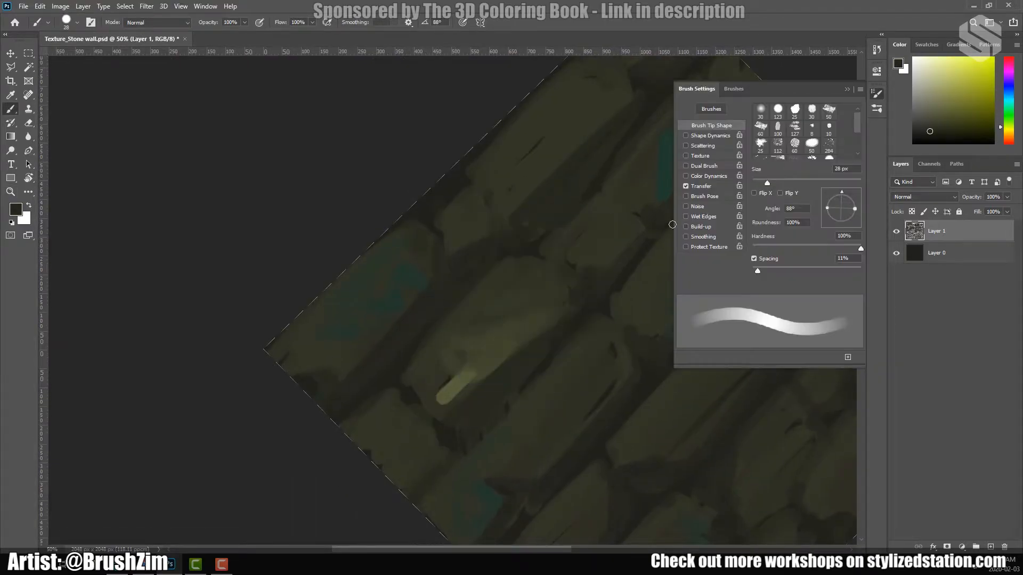
click(828, 110)
right_click(567, 149)
key(Escape)
right_click(548, 181)
click(659, 236)
key(Return)
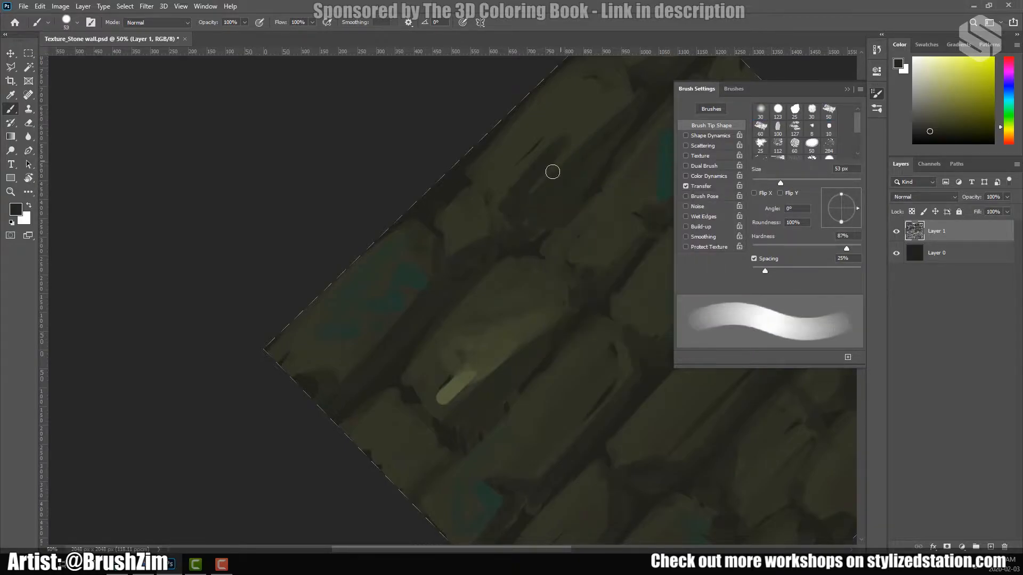
right_click(534, 209)
key(Return)
key(F5)
Step: Add a new layer above Layer 1 and paint a light olive highlight on the small stone along the texture's top edge
mouse_move(525, 212)
mouse_down()
mouse_move(461, 292)
mouse_move(434, 240)
mouse_move(460, 250)
mouse_up()
key(ctrl+shift+alt+n)
mouse_move(472, 193)
mouse_down()
mouse_move(435, 225)
mouse_move(478, 274)
mouse_move(489, 229)
mouse_move(536, 264)
mouse_up()
alt+click(477, 221)
key(ctrl+z)
key(ctrl+z)
alt+click(480, 292)
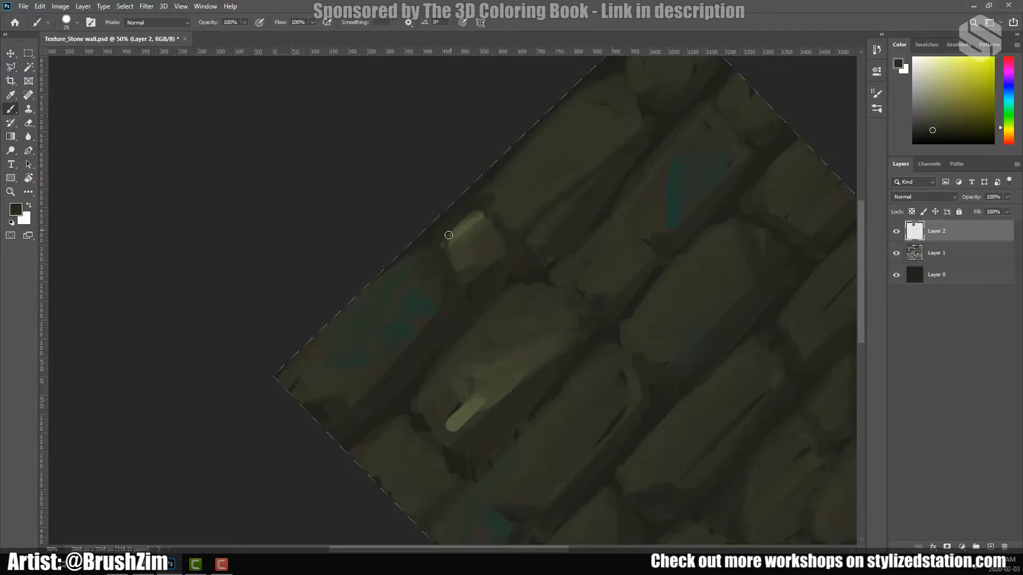
Step: Round off the small stone with sampled tones, darken the crevices around it and highlight the neighbouring wedge of stone
alt+click(486, 241)
alt+click(510, 270)
key(Escape)
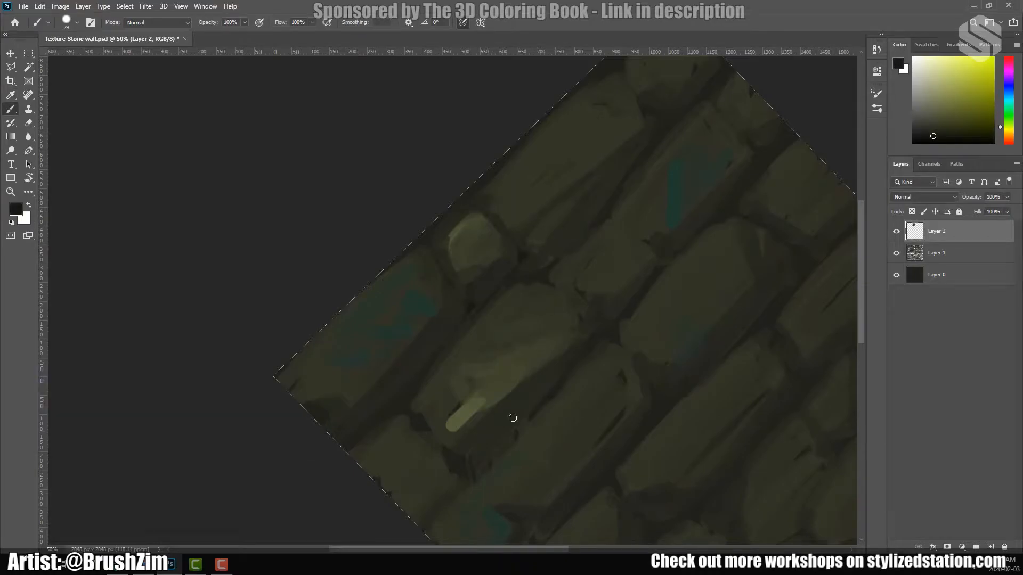
drag(485, 285, 511, 248)
alt+click(527, 279)
drag(550, 237, 536, 231)
alt+click(526, 257)
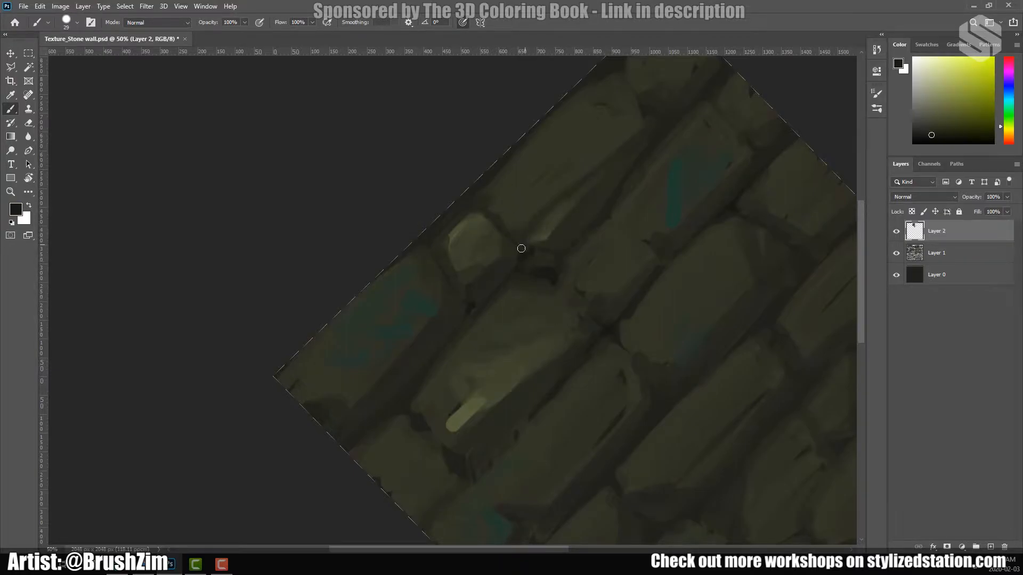
Step: Refine the highlighted wedge and deepen the dark cracks between it and the small stone using sampled tones
alt+click(589, 286)
drag(480, 368, 524, 356)
right_click(553, 292)
click(424, 337)
alt+click(482, 308)
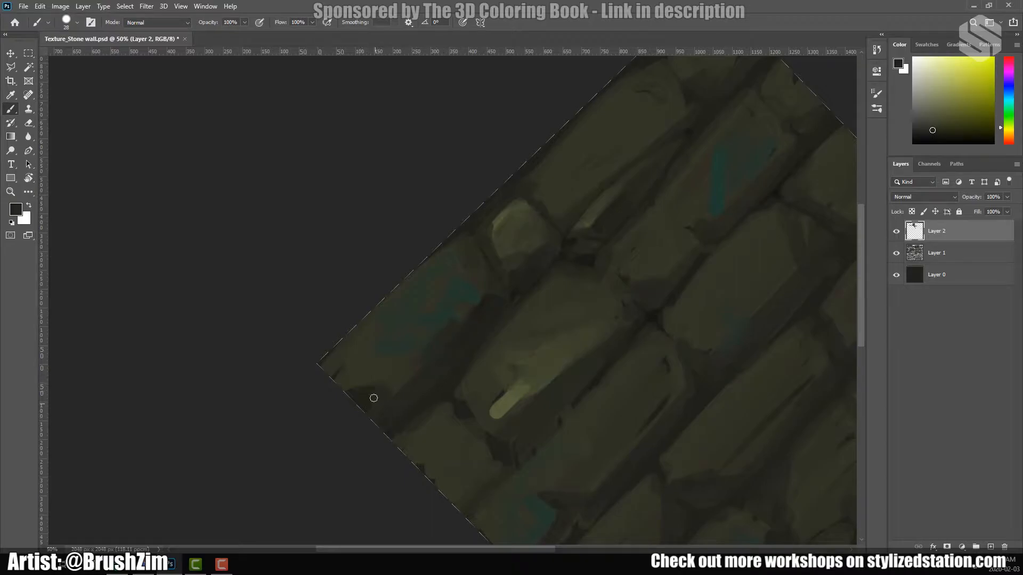
Step: Repaint the corner stone with sampled olive and teal tones, and check the whole texture zoomed out
alt+click(453, 288)
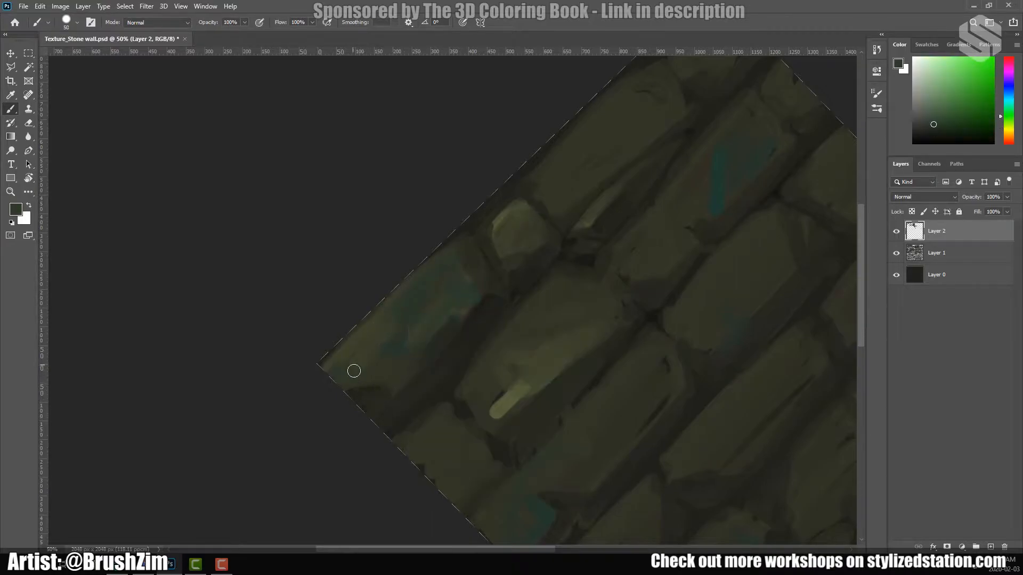
right_click(482, 335)
alt+click(479, 274)
key(z)
alt+click(509, 373)
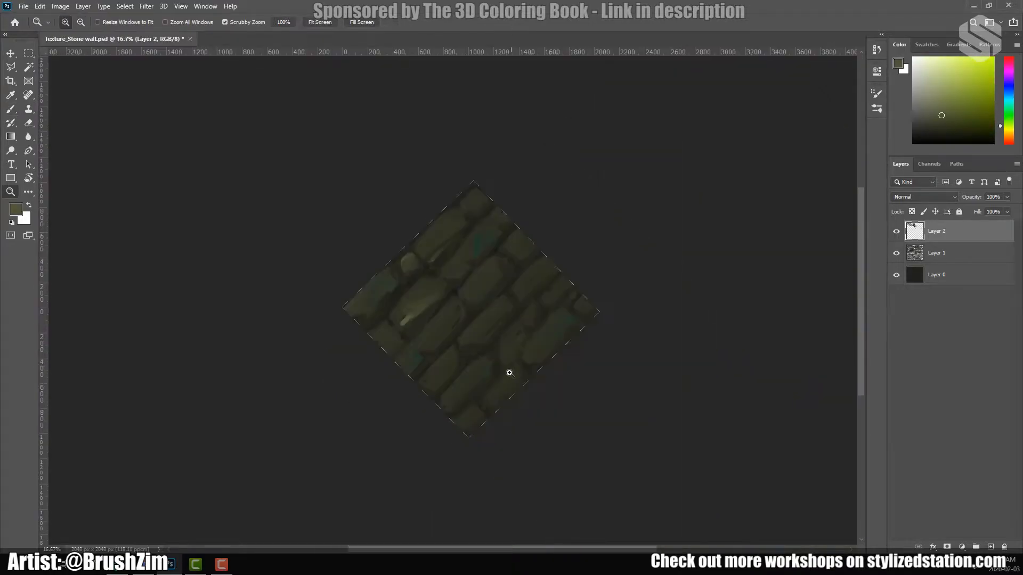
click(426, 285)
Step: Resize the brush and repaint the large stone below the small one with olive tones, covering the bright stroke
key(b)
right_click(434, 290)
alt+click(434, 293)
right_click(425, 296)
drag(425, 297, 406, 241)
Step: Sample nearby olive tones and repaint the stones in the upper rows with clearer faces and darker edges
alt+click(410, 224)
alt+click(481, 132)
drag(481, 133, 417, 201)
alt+click(372, 251)
alt+click(491, 204)
alt+click(427, 290)
alt+click(500, 218)
drag(483, 205, 452, 197)
drag(449, 241, 402, 311)
Step: Shrink the brush and paint the edge stone below the large one with a lighter face and a bright rim
key(bracketleft)
key(bracketleft)
key(bracketleft)
mouse_move(369, 366)
mouse_down()
mouse_move(507, 404)
mouse_move(402, 409)
mouse_move(387, 421)
mouse_up()
right_click(364, 420)
click(394, 452)
drag(356, 388, 338, 436)
drag(465, 326, 395, 356)
alt+click(362, 445)
drag(356, 411, 423, 363)
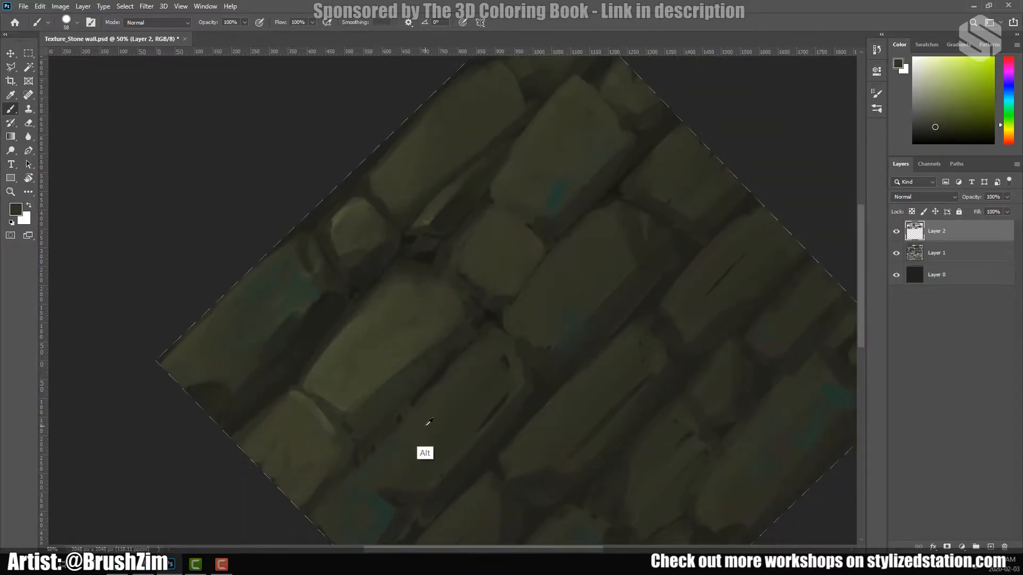
Step: Paint the central stone with a lighter olive face and add a bright chip at its upper end
scroll(477, 370, down, 3)
scroll(436, 331, up, 3)
drag(413, 314, 394, 333)
alt+click(397, 335)
mouse_move(405, 379)
mouse_down()
mouse_move(452, 340)
mouse_move(415, 372)
mouse_up()
right_click(536, 313)
click(558, 340)
drag(529, 285, 537, 317)
mouse_move(482, 354)
mouse_down()
mouse_move(508, 312)
mouse_move(558, 278)
mouse_up()
Step: Sample olive and dark tones to define the stones around the central one and deepen the gaps between them
alt+click(473, 293)
mouse_move(448, 363)
mouse_down()
mouse_move(504, 304)
mouse_move(488, 317)
mouse_up()
mouse_move(482, 351)
mouse_down()
mouse_move(486, 342)
mouse_move(453, 413)
mouse_up()
drag(532, 338, 452, 426)
alt+click(430, 415)
mouse_move(471, 366)
mouse_down()
mouse_move(463, 413)
mouse_move(482, 321)
mouse_up()
alt+click(480, 134)
mouse_move(390, 450)
mouse_down()
mouse_move(429, 418)
mouse_move(433, 486)
mouse_up()
alt+click(448, 412)
mouse_move(445, 412)
mouse_down()
mouse_move(450, 440)
mouse_move(374, 524)
mouse_up()
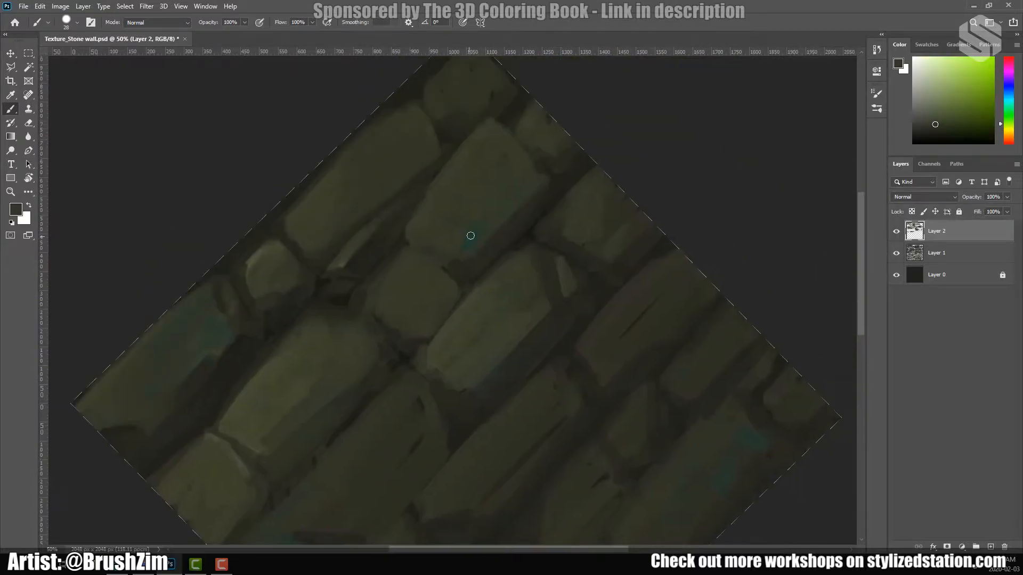
Step: Add shaded planes and lighter strokes to the long stones in the row below the central stone
drag(486, 348, 502, 299)
drag(559, 337, 501, 269)
mouse_move(469, 450)
mouse_down()
mouse_move(511, 384)
mouse_move(479, 429)
mouse_up()
alt+click(459, 362)
mouse_move(414, 407)
mouse_down()
mouse_move(438, 349)
mouse_move(496, 361)
mouse_up()
Step: Enlarge the brush and block in a lighter face and darker underside on the broad stone below the large one
key(bracketright)
key(bracketright)
key(bracketright)
alt+click(466, 296)
alt+click(535, 361)
drag(362, 418, 418, 382)
alt+click(442, 387)
Step: Paint lighter olive planes and dark edges on the long stones across the middle row with sampled colours
drag(639, 266, 519, 308)
mouse_move(519, 307)
mouse_down()
mouse_move(523, 330)
mouse_move(457, 421)
mouse_up()
alt+click(609, 307)
drag(352, 431, 475, 274)
alt+click(472, 274)
mouse_move(479, 318)
mouse_down()
mouse_move(388, 474)
mouse_move(498, 285)
mouse_up()
drag(501, 354, 485, 374)
drag(465, 380, 406, 422)
drag(513, 420, 467, 474)
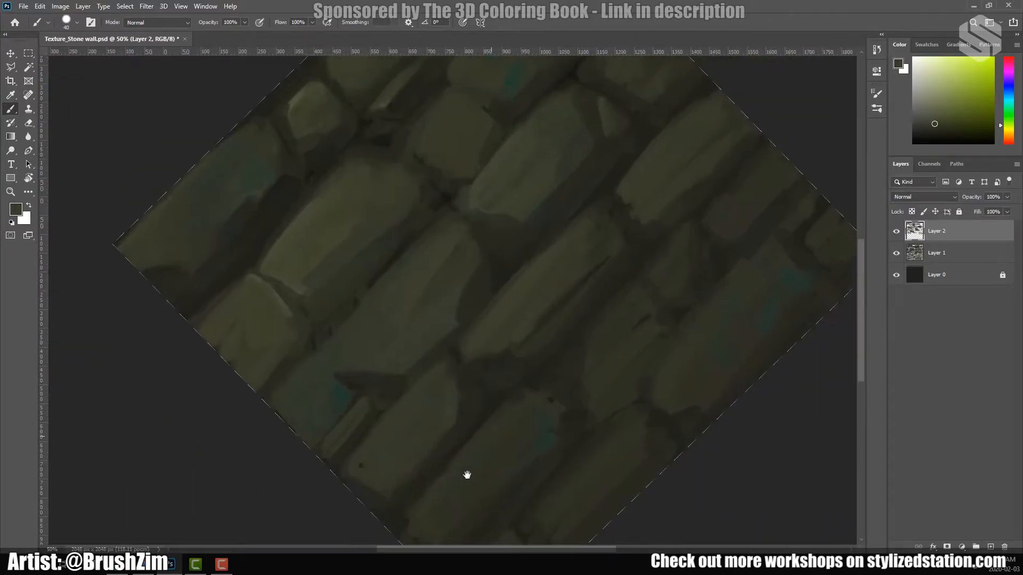
Step: Shrink the brush and darken the crevices beside the small stone and wedge with a sampled near-black tone
drag(479, 320, 505, 411)
alt+click(544, 401)
key(bracketleft)
key(bracketleft)
key(bracketleft)
key(bracketleft)
alt+click(451, 298)
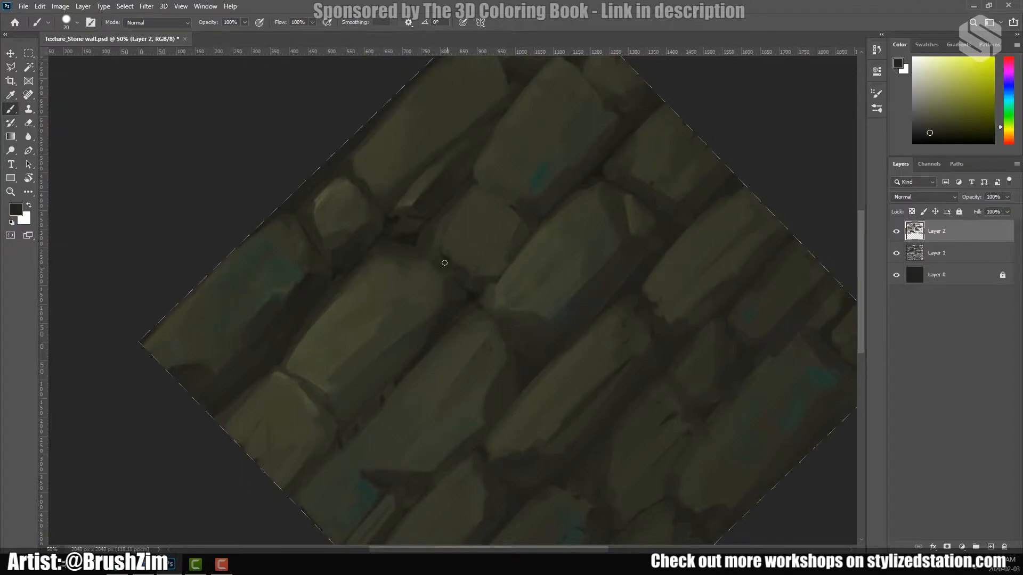
drag(388, 217, 416, 240)
alt+click(415, 239)
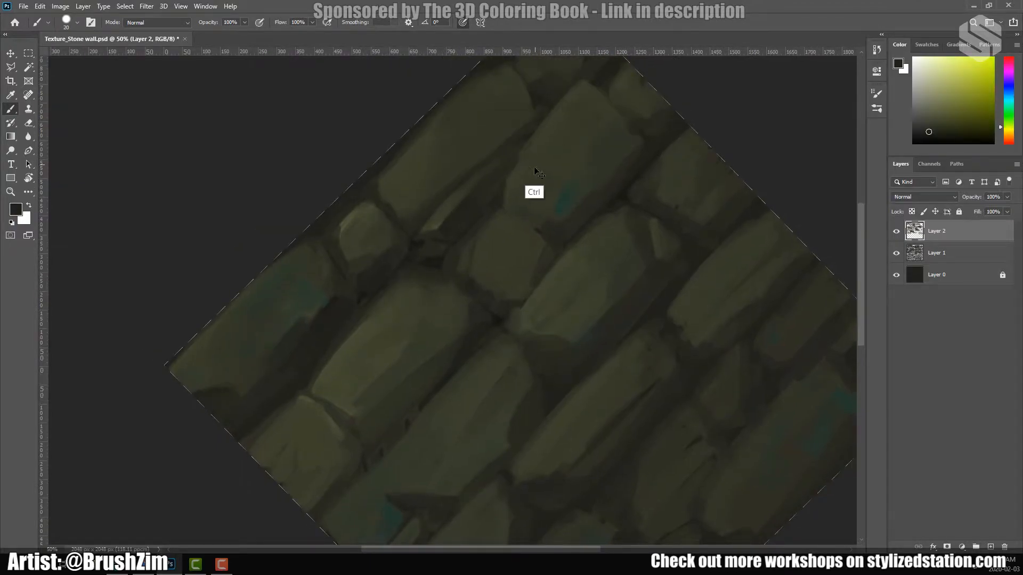
Step: Sample surrounding stone tones and touch up the stone faces and the shadows between them
drag(590, 82, 563, 122)
drag(311, 453, 284, 304)
alt+click(339, 385)
drag(617, 268, 497, 302)
alt+click(497, 301)
Step: Resize the brush and paint lighter olive strokes along the long teal-tinted stone near the far corner
right_click(573, 380)
click(633, 406)
alt+click(551, 435)
mouse_move(538, 432)
mouse_down()
mouse_move(605, 336)
mouse_move(637, 322)
mouse_up()
alt+click(621, 374)
alt+click(568, 376)
drag(539, 414, 595, 338)
Step: Enlarge the brush and broaden the lighter olive planes on the long teal-tinted stone near the far corner with sampled tones
right_click(604, 345)
click(668, 372)
alt+click(657, 308)
alt+click(569, 436)
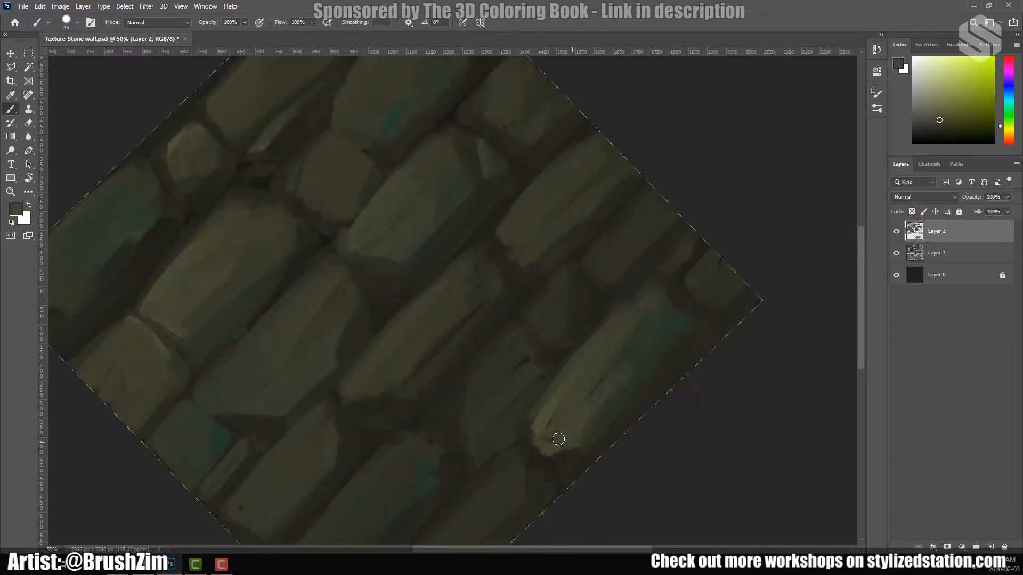
drag(569, 436, 549, 427)
drag(552, 430, 482, 407)
Step: Resize the brush and repaint the small stone beside the long teal-tinted one with lighter sampled olive planes
right_click(483, 379)
click(543, 407)
alt+click(464, 406)
drag(528, 434, 613, 363)
alt+click(682, 272)
alt+click(593, 370)
drag(711, 221, 758, 198)
alt+click(615, 304)
Step: Paint lighter olive strokes along the neighbouring elongated stone on the wall's lower edge, adjusting the brush size
drag(554, 359, 487, 442)
alt+click(554, 369)
mouse_move(572, 395)
mouse_down()
mouse_move(510, 482)
mouse_move(537, 379)
mouse_up()
right_click(395, 372)
click(459, 400)
drag(347, 434, 320, 490)
Step: Sample surrounding tones, resize the brush and deepen the shadows around the newly lightened stones
alt+click(496, 276)
mouse_move(469, 305)
mouse_down()
mouse_move(500, 269)
mouse_move(477, 346)
mouse_move(467, 341)
mouse_up()
alt+click(516, 302)
alt+click(459, 341)
drag(274, 167, 250, 192)
alt+click(249, 135)
right_click(445, 377)
click(506, 405)
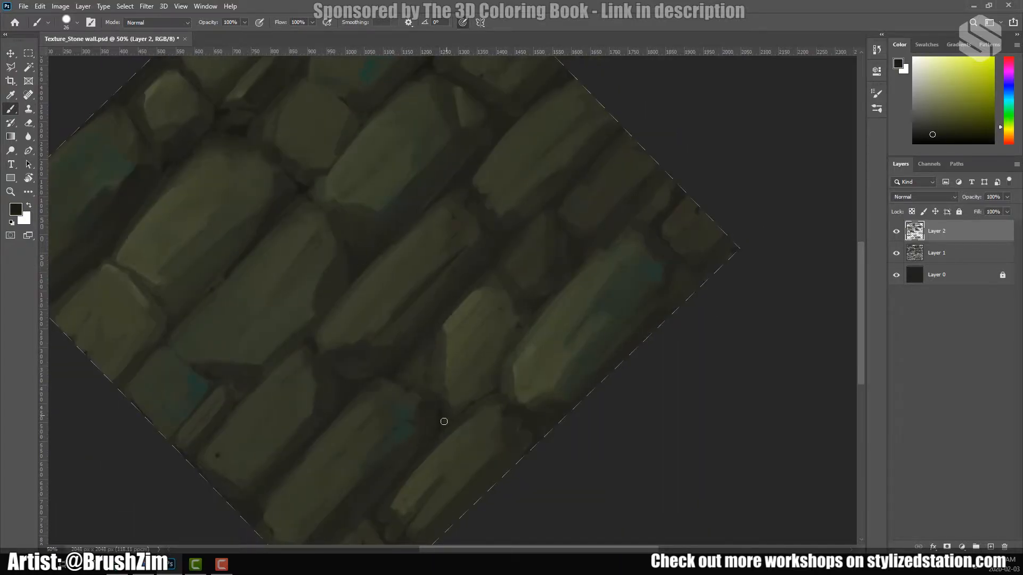
Step: Paint near-black crevices between the long middle stones and around the small stones with sampled dark tones
drag(505, 387, 452, 381)
alt+click(465, 419)
drag(299, 366, 404, 356)
drag(358, 173, 376, 239)
mouse_move(451, 297)
mouse_down()
mouse_move(488, 354)
mouse_move(390, 326)
mouse_up()
alt+click(234, 184)
drag(230, 214, 241, 208)
drag(495, 378, 459, 360)
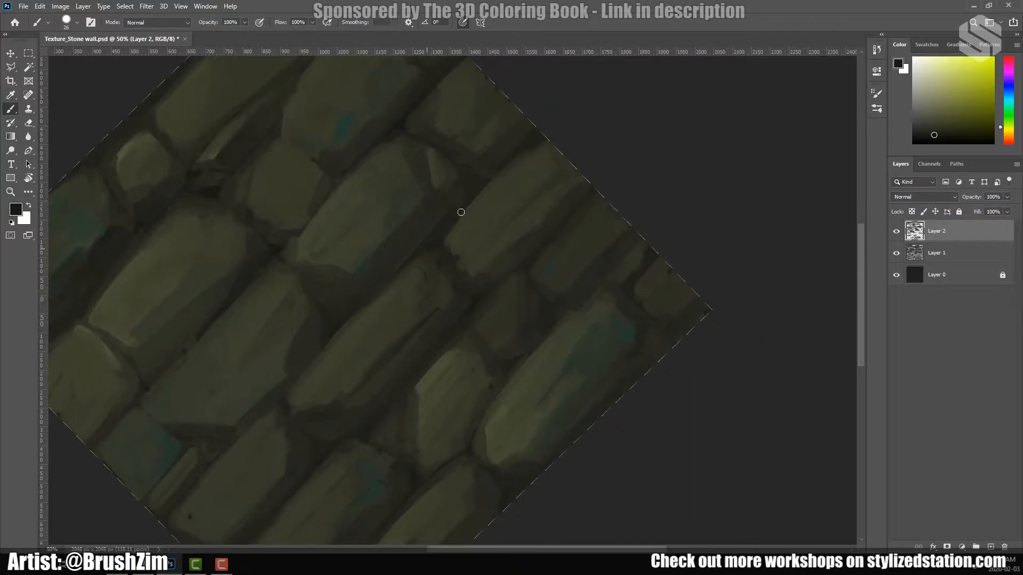
Step: Darken the gaps between the stones near the wall's bottom corner
drag(591, 368, 590, 291)
drag(355, 522, 450, 430)
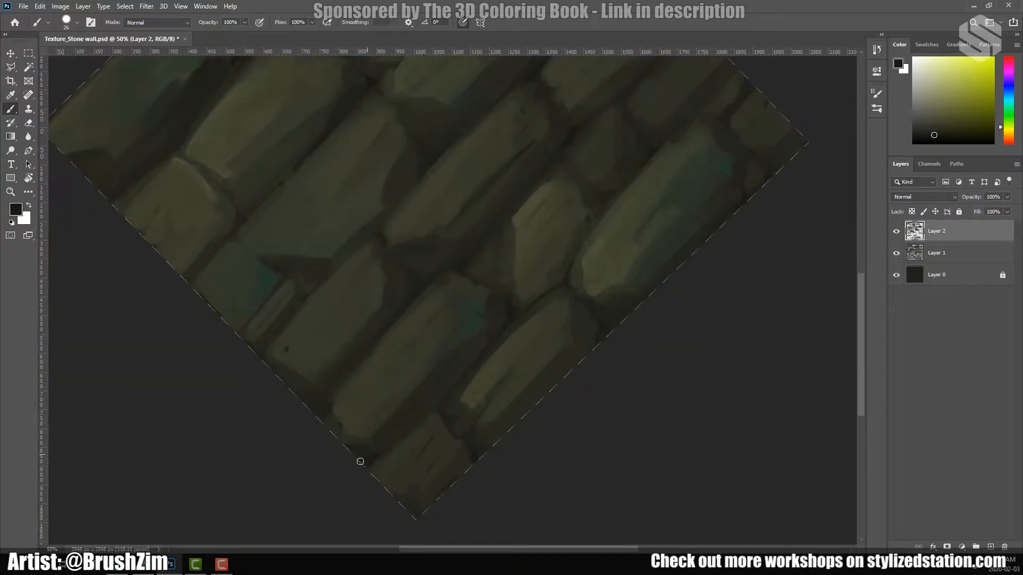
drag(320, 269, 374, 359)
Step: Extend the olive face of the long edge stone into the teal-tinted stone beside it with sampled tones
key(z)
alt+click(400, 384)
drag(524, 273, 490, 295)
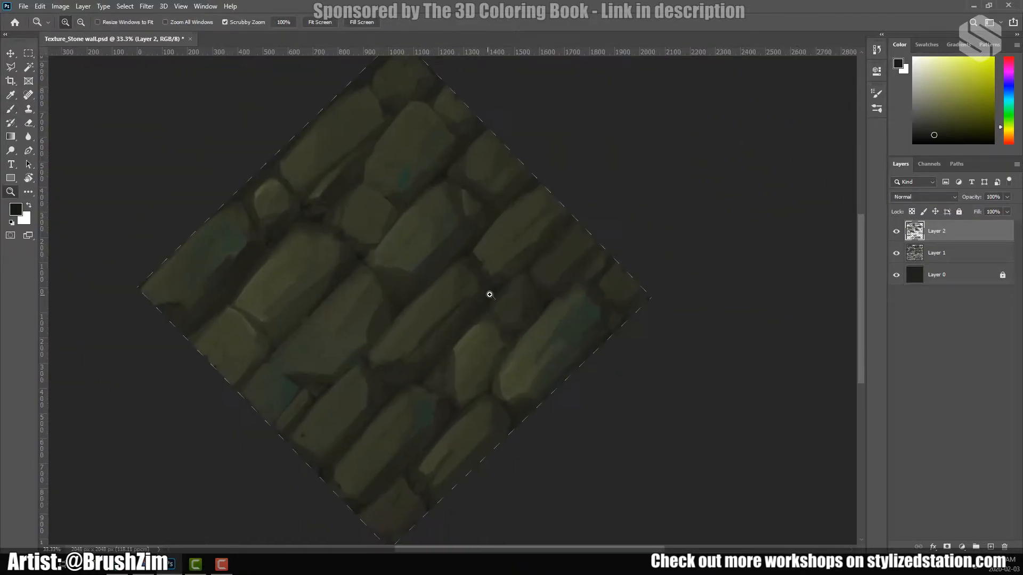
click(490, 295)
key(b)
alt+click(540, 232)
drag(540, 232, 546, 219)
mouse_move(564, 323)
mouse_down()
mouse_move(562, 288)
mouse_move(553, 323)
mouse_up()
alt+click(555, 160)
alt+click(474, 258)
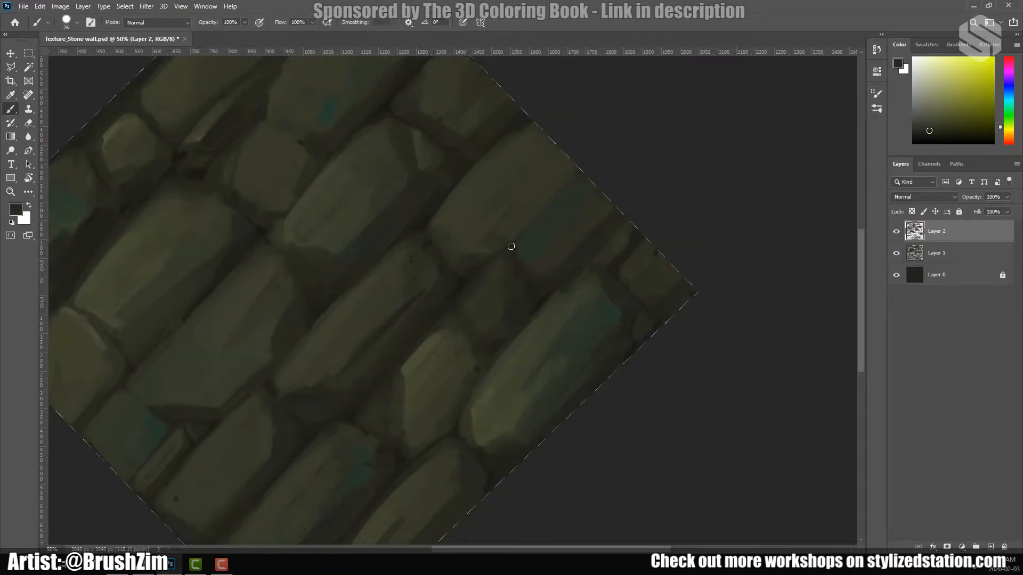
Step: Save the document and reset the canvas rotation to review the stone wall upright
drag(469, 337, 373, 334)
drag(246, 416, 381, 434)
key(ctrl+minus)
drag(311, 403, 377, 459)
key(r)
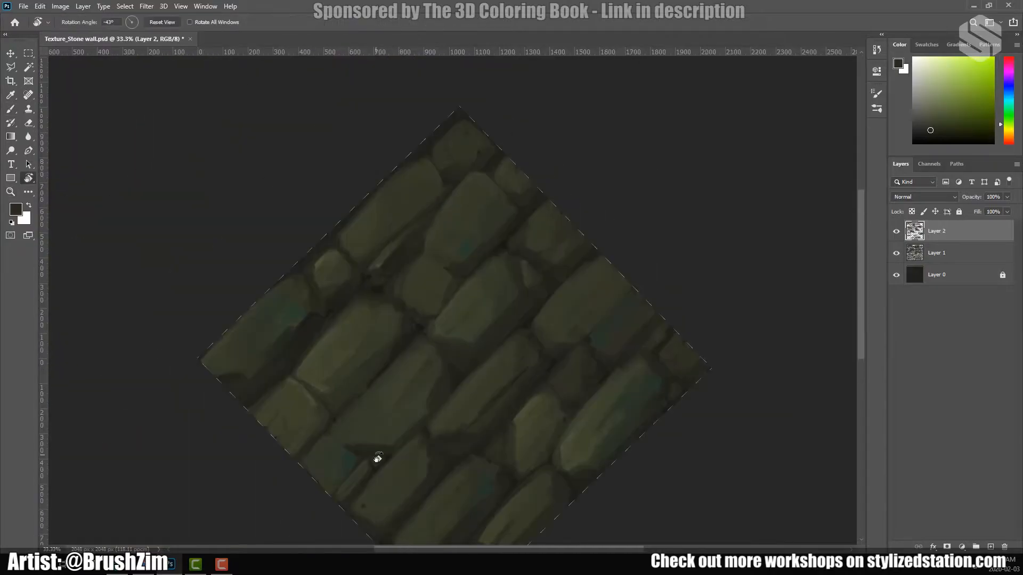
key(Escape)
key(z)
key(ctrl+plus)
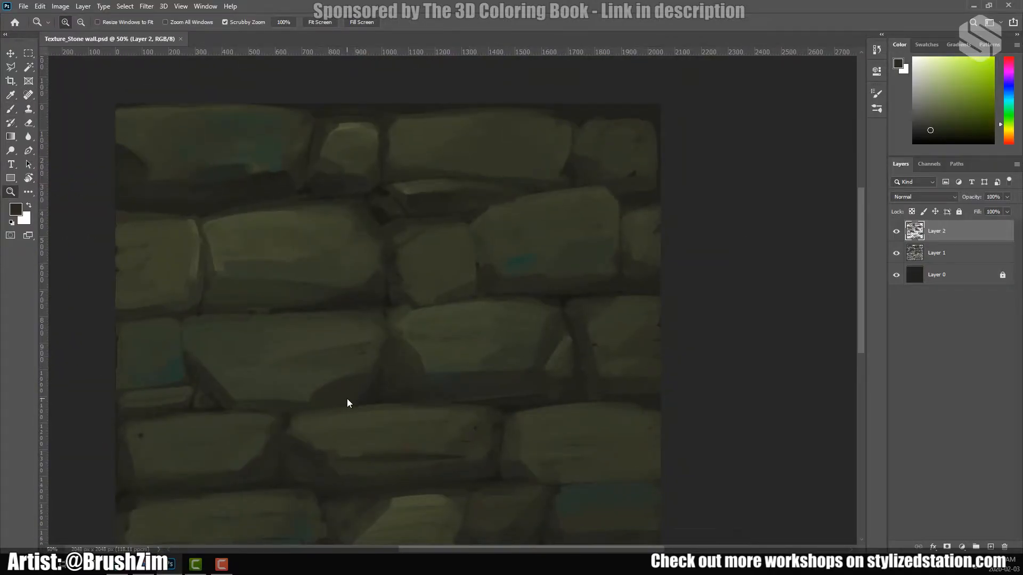
Step: Tilt the canvas diagonally again and darken the crevice between the narrow wedge and the squarish stone with near-black
mouse_move(384, 400)
mouse_down()
mouse_move(436, 443)
mouse_move(564, 389)
mouse_up()
key(r)
key(b)
alt+click(511, 222)
click(384, 231)
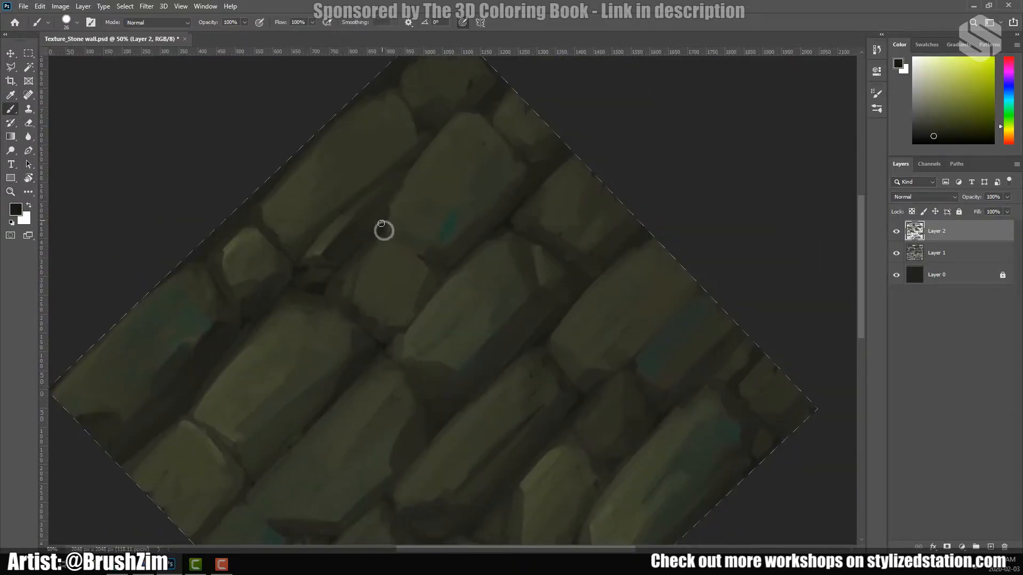
drag(367, 338, 570, 296)
Step: Toggle pen pressure for brush size and refine the dark edges around the squarish stone with sampled tones
key(ctrl+plus)
alt+click(506, 221)
alt+click(402, 272)
click(462, 23)
drag(392, 295, 385, 305)
alt+click(400, 245)
drag(400, 235, 397, 274)
alt+click(398, 268)
Step: Sample olive tones and tone down the teal patch on the stone at the wall's corner
drag(253, 402, 311, 347)
alt+click(311, 346)
alt+click(326, 322)
alt+click(377, 247)
mouse_move(410, 346)
mouse_down()
mouse_move(358, 367)
mouse_move(288, 434)
mouse_up()
alt+click(288, 434)
Step: Shape the corner stone's inner end and shaded side with sampled olive and dark tones
drag(187, 458, 228, 392)
alt+click(228, 392)
drag(378, 464, 356, 444)
alt+click(370, 190)
alt+click(353, 280)
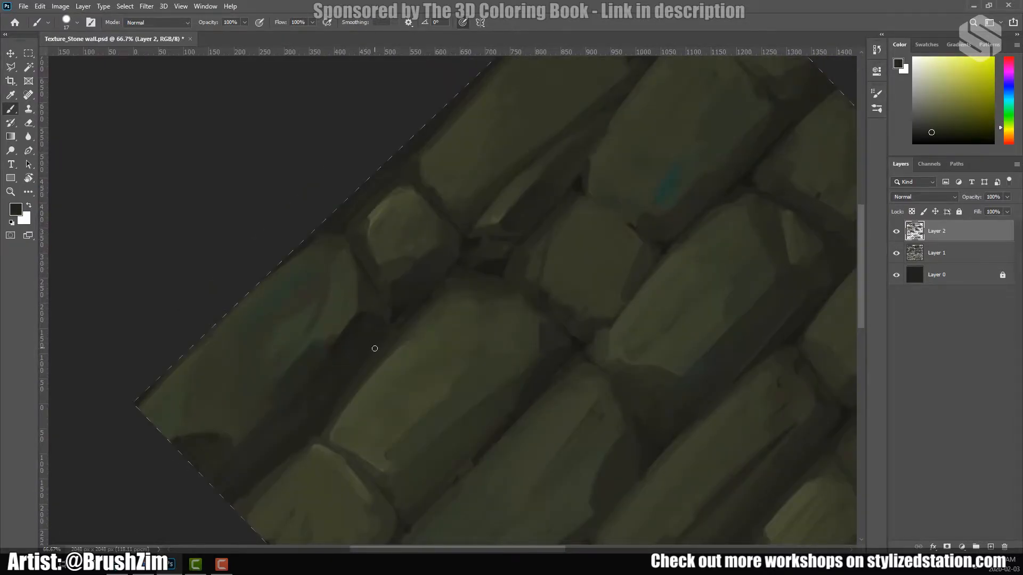
Step: Shrink the brush and darken the gap between the corner stone and the large stone next to it
drag(391, 328, 423, 287)
alt+click(424, 288)
key(bracketleft)
drag(348, 408, 374, 350)
Step: Toggle pen pressure for brush size and paint lighter olive planes across the corner stone's face
click(462, 22)
alt+click(428, 130)
drag(272, 247, 358, 161)
alt+click(336, 183)
right_click(307, 251)
drag(324, 219, 264, 293)
alt+click(247, 296)
alt+click(321, 306)
drag(322, 306, 259, 280)
Step: Resize the brush and paint olive highlights on the large stone and the edge stone beside the corner
right_click(390, 278)
drag(449, 304, 443, 304)
drag(415, 222, 450, 180)
drag(239, 382, 312, 340)
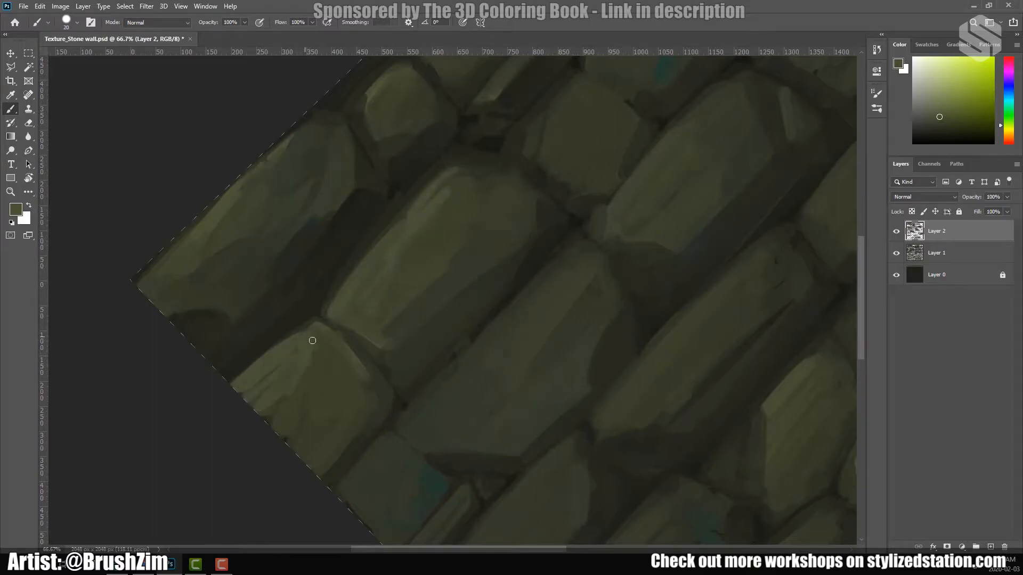
Step: Enlarge the brush and broaden the large stone's highlight into a clear light plane with sampled olive tones
drag(452, 189, 415, 248)
alt+click(413, 245)
right_click(396, 271)
drag(449, 298, 425, 290)
alt+click(402, 302)
alt+click(432, 203)
alt+click(506, 279)
Step: Resize the brush and paint a darker sampled plane across the shaded side of the neighbouring edge stone
drag(455, 255, 446, 312)
mouse_move(367, 413)
mouse_down()
mouse_move(421, 352)
mouse_move(347, 404)
mouse_move(399, 433)
mouse_move(434, 425)
mouse_up()
right_click(291, 424)
alt+click(368, 398)
drag(589, 225, 589, 267)
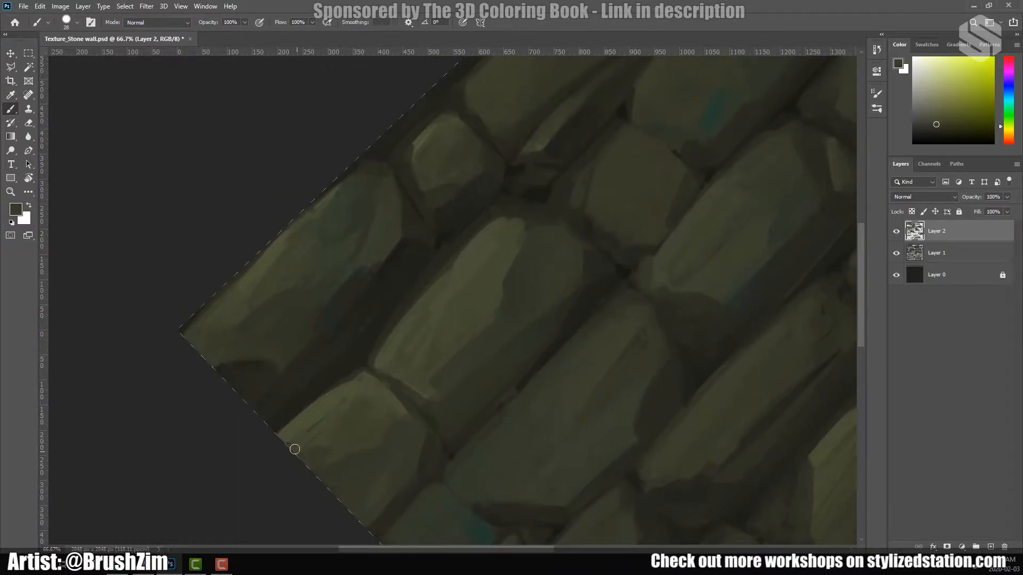
drag(295, 449, 305, 479)
Step: Adjust the brush size and refine the light and shadow planes on the edge stone and large stone
right_click(404, 417)
drag(475, 406, 470, 407)
key(Return)
alt+click(371, 439)
drag(377, 401, 405, 420)
drag(493, 452, 404, 485)
drag(404, 287, 370, 339)
alt+click(367, 350)
drag(480, 432, 444, 425)
Step: Zoom out, sample a stone tone and resize the brush to touch up the corner stone
key(z)
alt+click(444, 424)
drag(357, 472, 411, 372)
alt+click(365, 302)
right_click(361, 295)
drag(420, 322, 425, 322)
key(Return)
Step: Repaint the corner stone's shaded lower part and the gap beside it with sampled dark tones
drag(381, 258, 301, 366)
alt+click(401, 257)
drag(388, 255, 376, 296)
alt+click(383, 278)
alt+click(384, 278)
drag(444, 185, 379, 269)
drag(423, 371, 343, 301)
drag(273, 390, 406, 330)
Step: Define the tiny block beneath the wedge and deepen the crevices around the squarish stone with dark strokes
key(z)
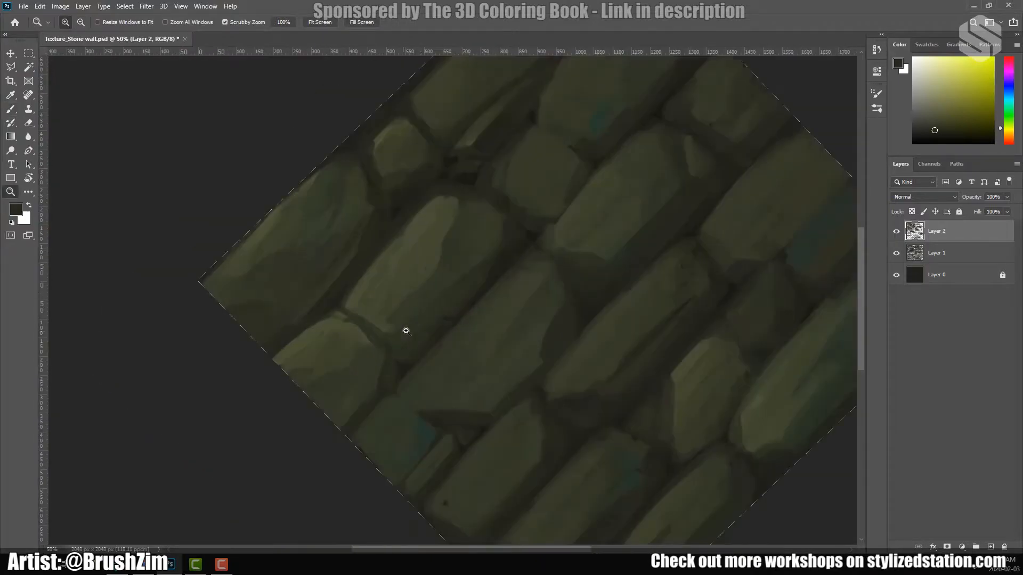
drag(493, 233, 402, 359)
scroll(380, 289, up, 1)
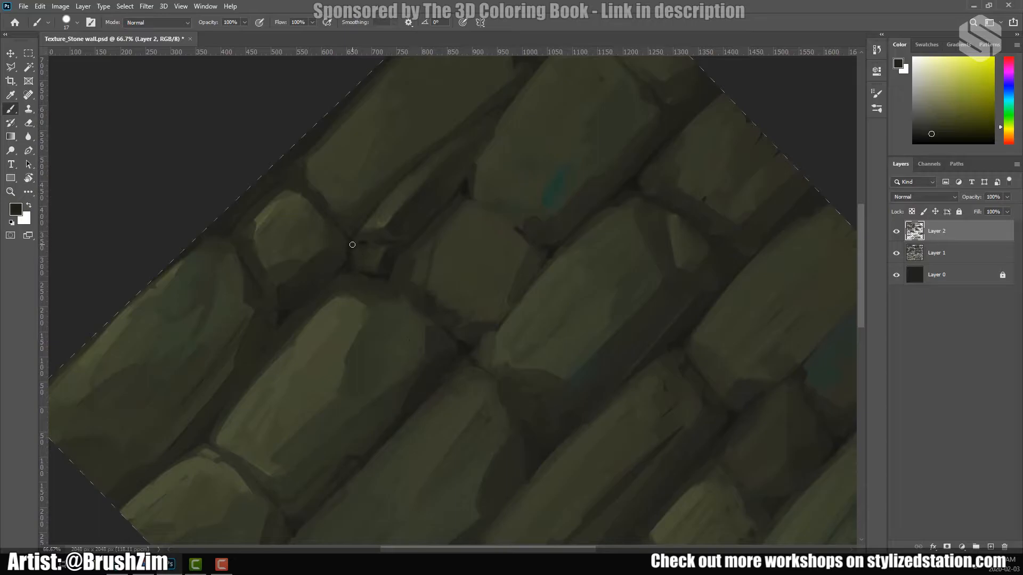
mouse_move(392, 259)
mouse_down()
mouse_move(353, 278)
mouse_move(318, 348)
mouse_up()
drag(408, 311, 403, 255)
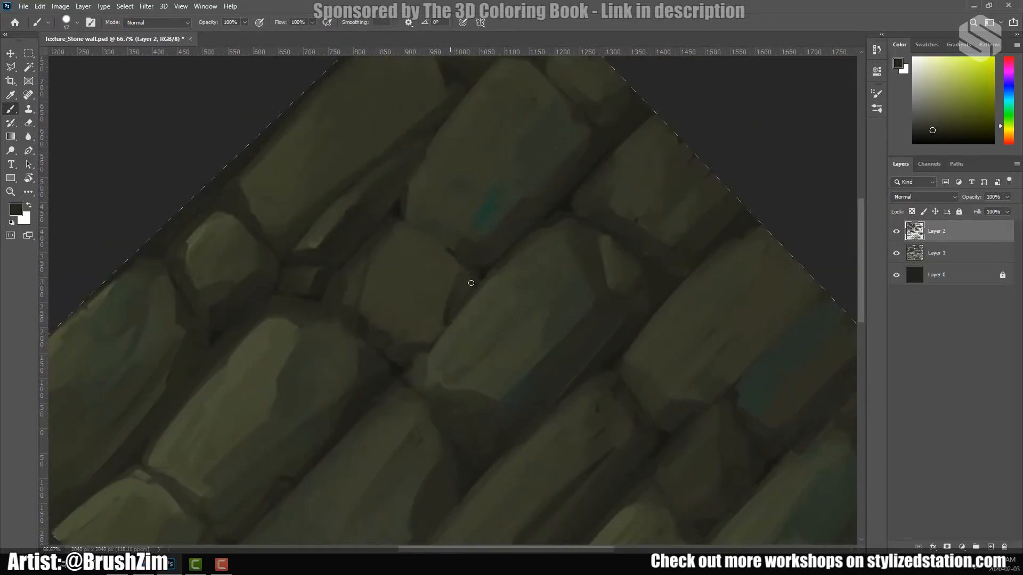
drag(471, 283, 452, 273)
Step: Sample near-black tones and darken the gaps around the edge stone and between the large diagonal stones
alt+click(426, 431)
mouse_move(388, 339)
mouse_down()
mouse_move(425, 381)
mouse_move(406, 346)
mouse_move(434, 270)
mouse_up()
mouse_move(324, 518)
mouse_down()
mouse_move(313, 506)
mouse_move(371, 437)
mouse_up()
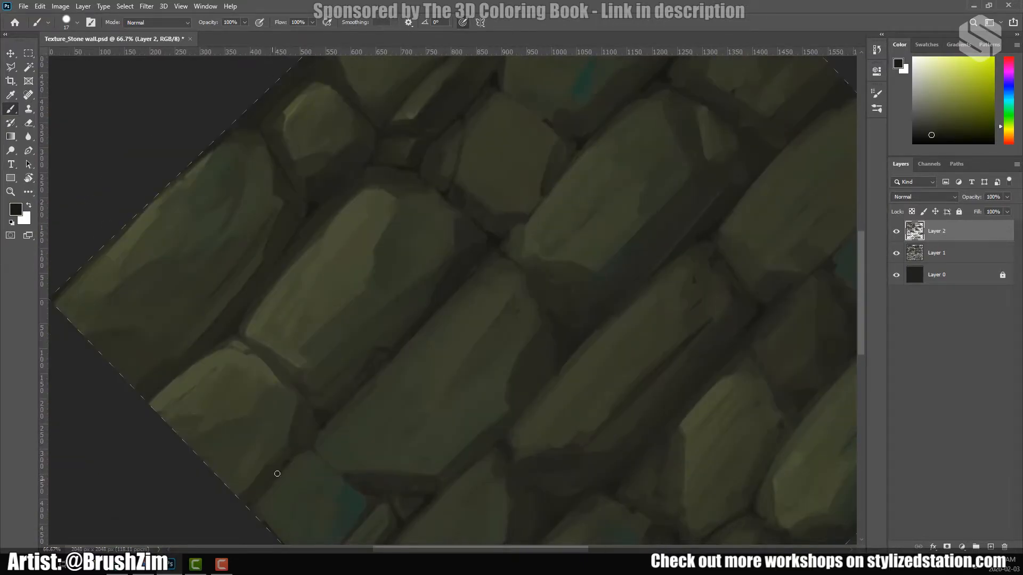
drag(554, 341, 390, 351)
alt+click(373, 401)
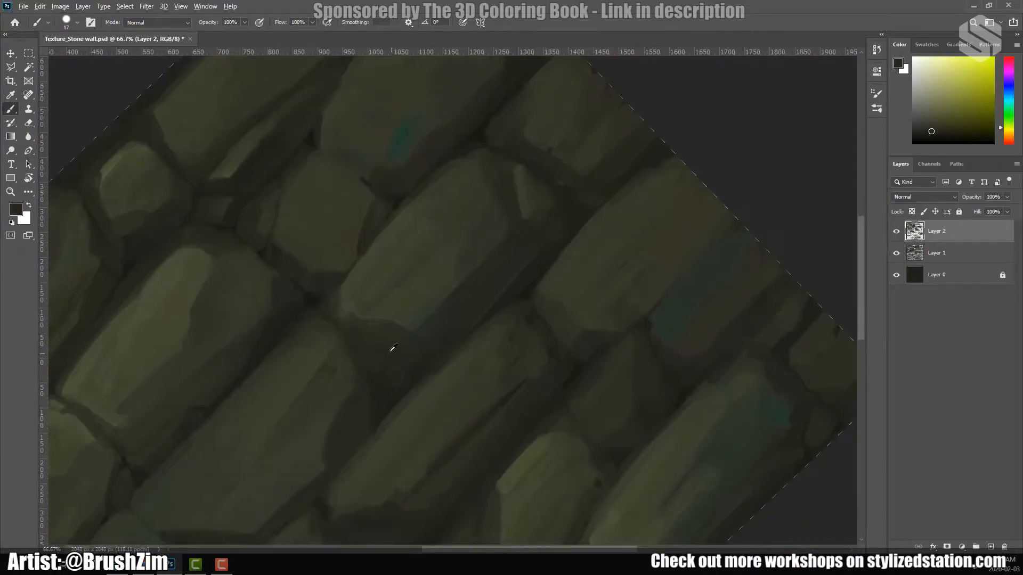
Step: Soften the central diagonal stone's lower end and shade the crevice beneath it with sampled dark tones
drag(320, 331, 379, 341)
alt+click(377, 315)
alt+click(376, 315)
alt+click(379, 341)
drag(420, 418, 405, 345)
alt+click(395, 377)
alt+click(395, 377)
drag(405, 280, 298, 424)
alt+click(433, 270)
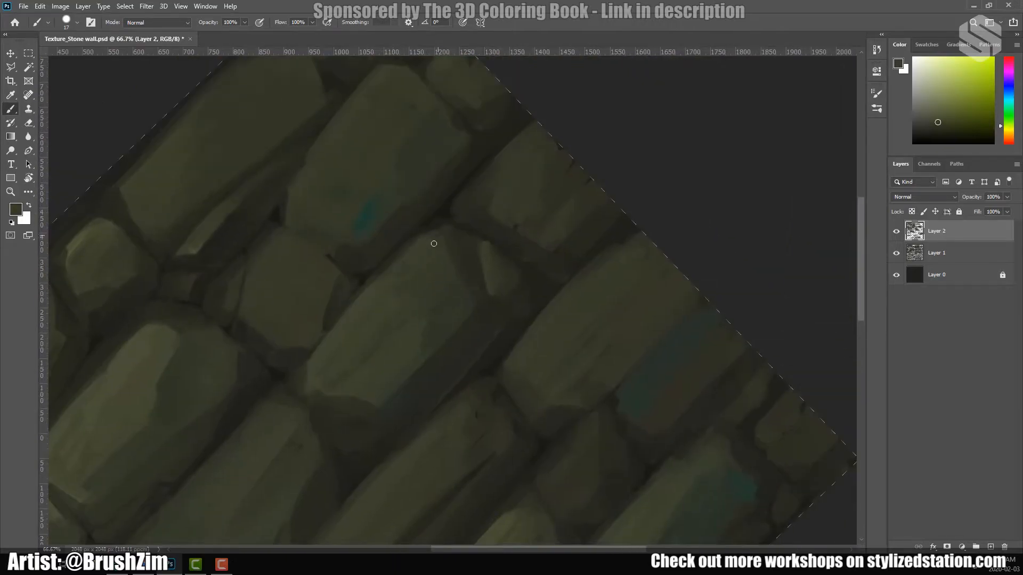
Step: Blend sampled stone and shadow tones along the edges of the central stone and the small wedge beside it
drag(449, 225, 433, 237)
alt+click(430, 268)
alt+click(476, 249)
alt+click(488, 296)
mouse_move(427, 423)
mouse_down()
mouse_move(507, 331)
mouse_move(435, 419)
mouse_up()
alt+click(521, 331)
drag(395, 463, 468, 402)
key(ctrl+minus)
mouse_move(487, 446)
mouse_down()
mouse_move(463, 441)
mouse_move(470, 425)
mouse_up()
drag(427, 310, 468, 366)
click(406, 354)
Step: Brighten the squarish stone's upper face with sampled olive tones and block in its angled planes
alt+click(370, 287)
drag(370, 287, 397, 235)
mouse_move(376, 290)
mouse_down()
mouse_move(419, 227)
mouse_move(392, 313)
mouse_move(406, 269)
mouse_up()
right_click(427, 273)
alt+click(425, 286)
drag(417, 240, 412, 270)
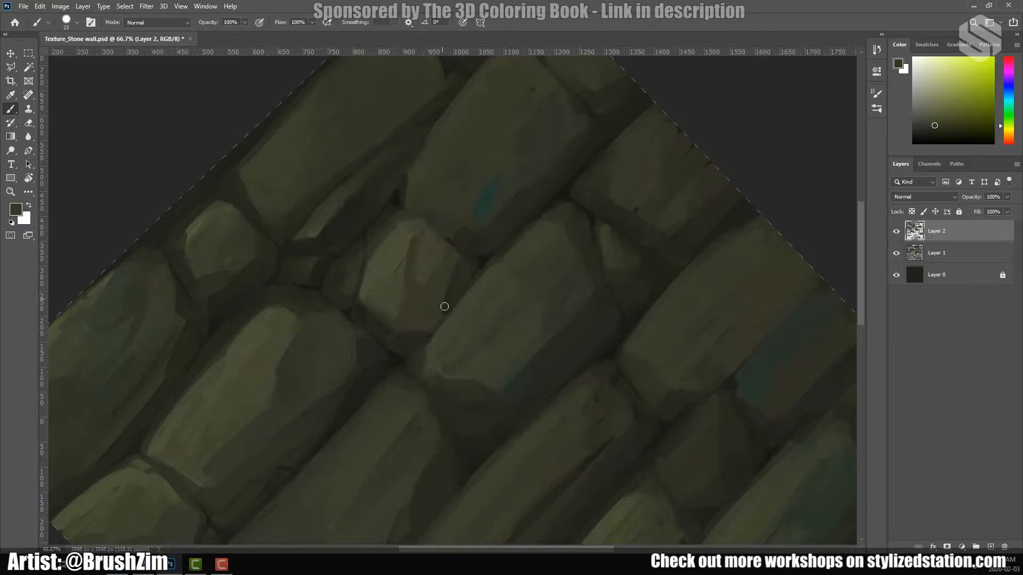
Step: Refine the squarish stone's facets and lower edge, and darken the gaps around it and the sliver stone alongside
key(space)
drag(429, 359, 390, 392)
alt+right_click(405, 356)
alt+click(398, 263)
alt+click(414, 278)
drag(395, 384, 417, 411)
alt+click(337, 334)
drag(344, 414, 341, 290)
alt+click(343, 288)
Step: Enlarge the brush and paint a sampled olive highlight along the lit side of the long edge stone
key(z)
alt+click(344, 349)
scroll(440, 336, up, 6)
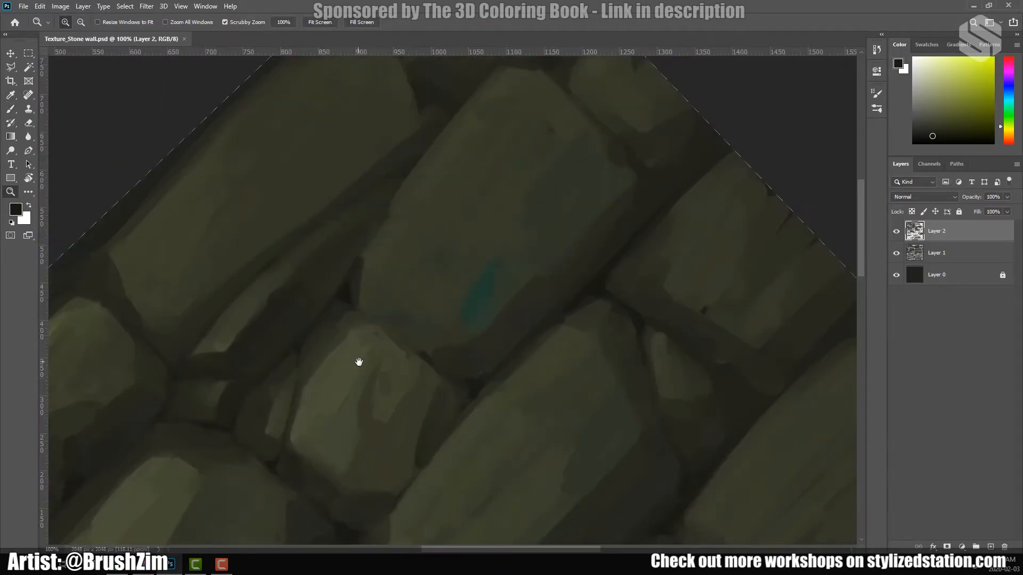
scroll(270, 305, down, 2)
key(b)
key(bracketright)
key(bracketright)
key(bracketright)
alt+click(196, 300)
drag(196, 300, 184, 311)
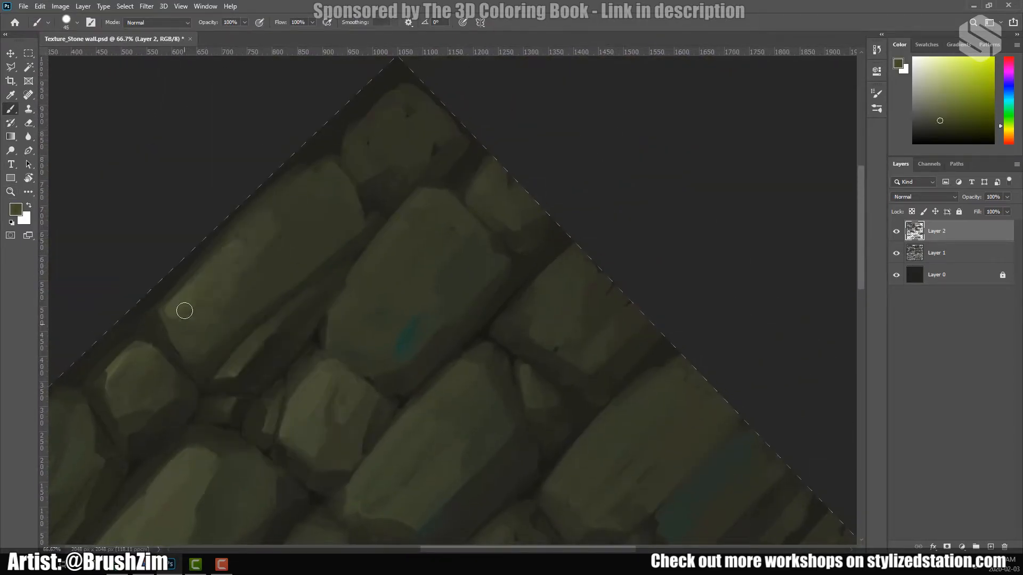
Step: Shape the long edge stone's upper end and separate its lit face from the darker plane
drag(293, 198, 333, 183)
right_click(333, 404)
drag(334, 405, 319, 405)
alt+click(411, 349)
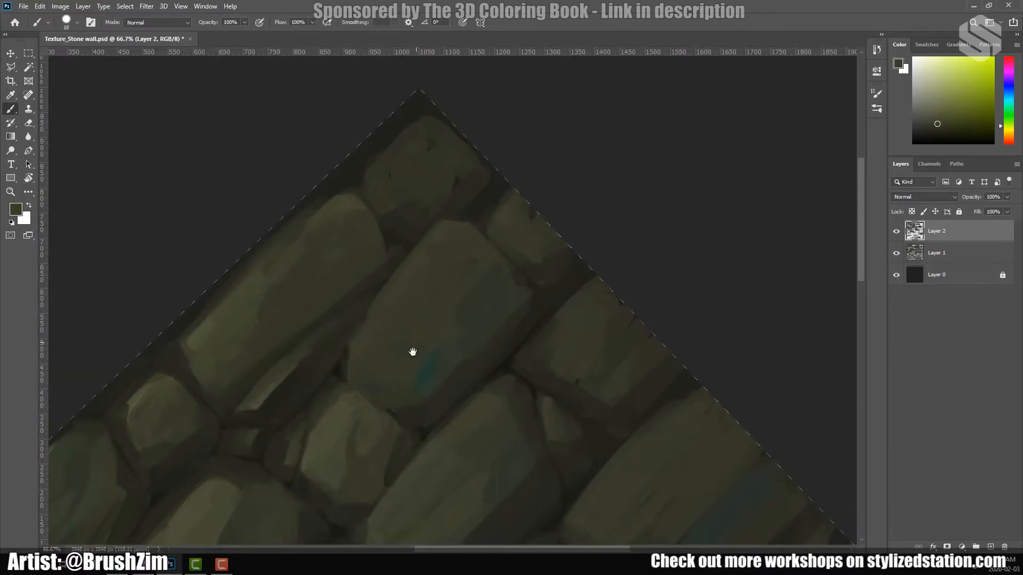
Step: Extend the top corner stone toward the canvas edge and restate the dark gaps around it with sampled tones
scroll(372, 320, up, 2)
alt+click(337, 290)
mouse_move(368, 234)
mouse_down()
mouse_move(415, 168)
mouse_move(433, 246)
mouse_up()
alt+click(433, 246)
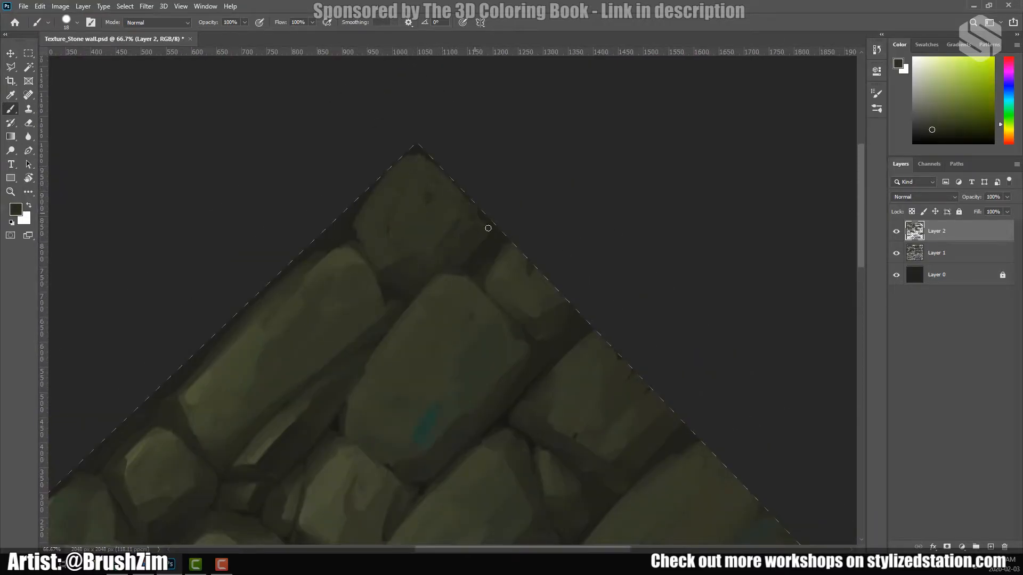
scroll(426, 245, up, 1)
scroll(427, 245, left, 1)
alt+click(387, 246)
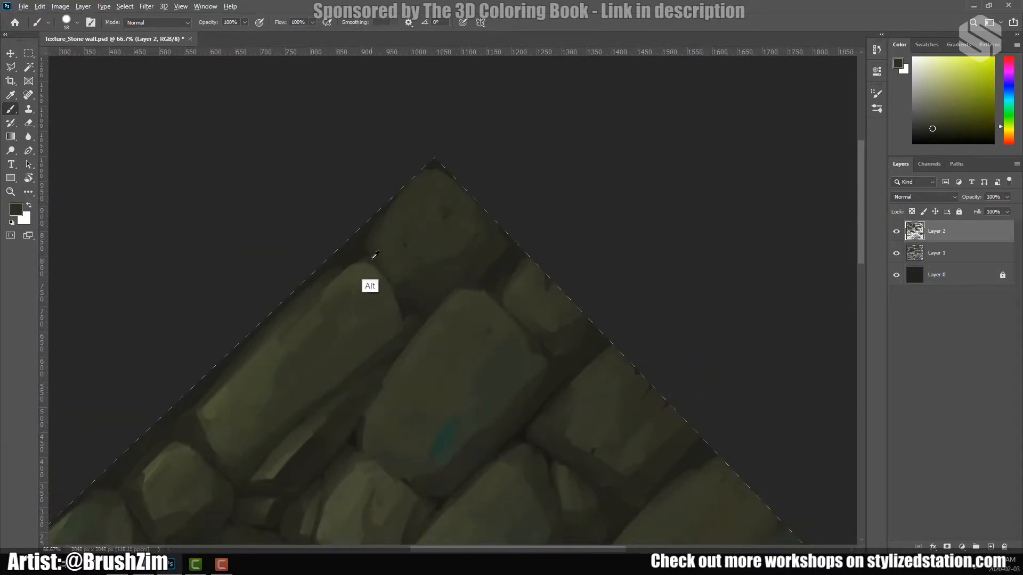
Step: Enlarge the brush and lay a lighter olive plane across the top corner stone's face
scroll(363, 410, down, 2)
scroll(362, 410, right, 1)
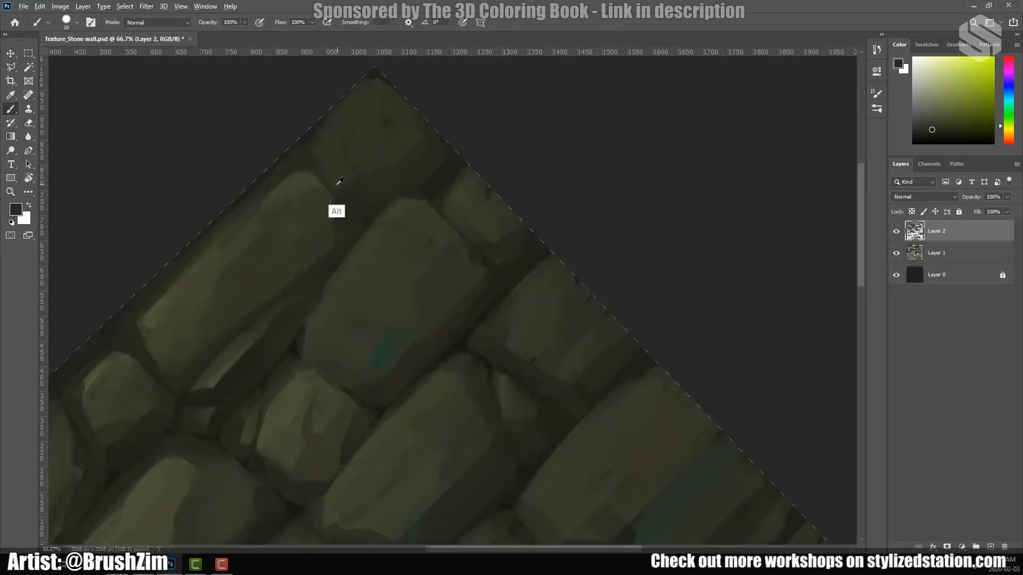
scroll(416, 367, up, 2)
scroll(416, 367, right, 1)
key(bracketright)
key(bracketright)
alt+click(346, 153)
drag(341, 159, 367, 182)
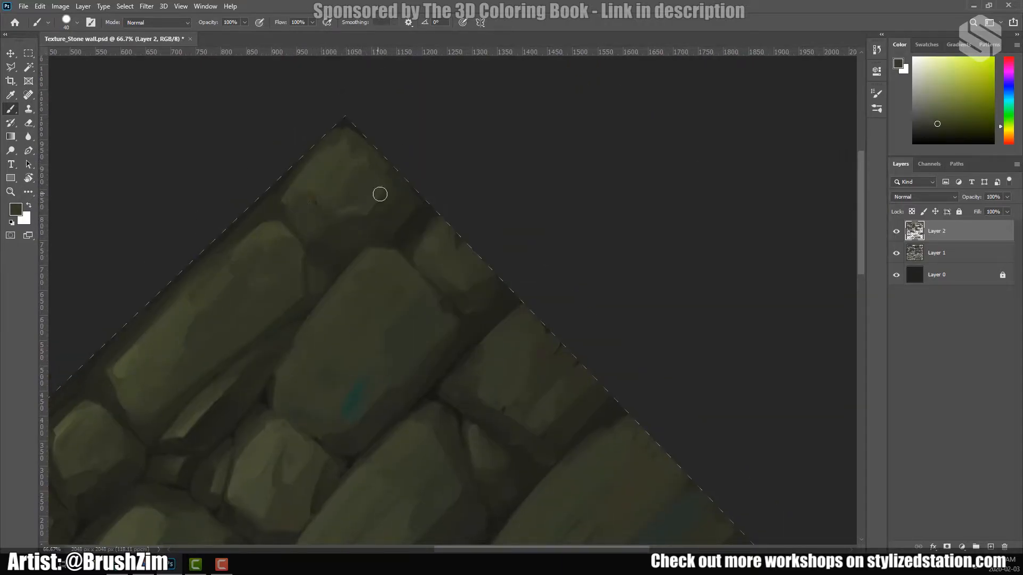
Step: Reduce the brush size and refine the top corner stone's facet edges with a sampled tone
scroll(369, 159, down, 1)
key(bracketleft)
key(bracketleft)
key(bracketleft)
alt+click(343, 137)
scroll(335, 246, left, 2)
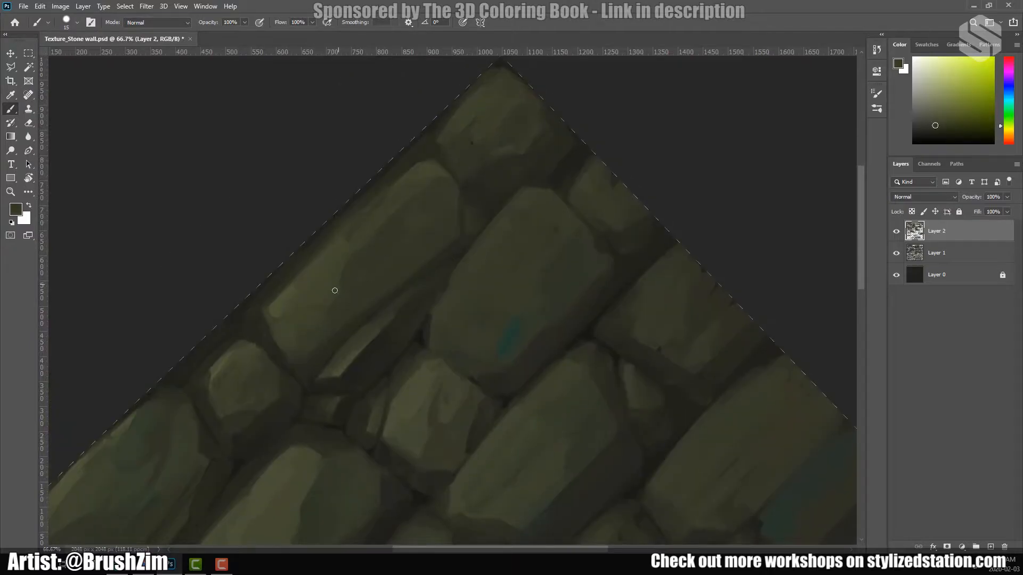
Step: Paint diagonal grooves and darker planes along the long edge stone using sampled olive tones
key(z)
alt+click(317, 297)
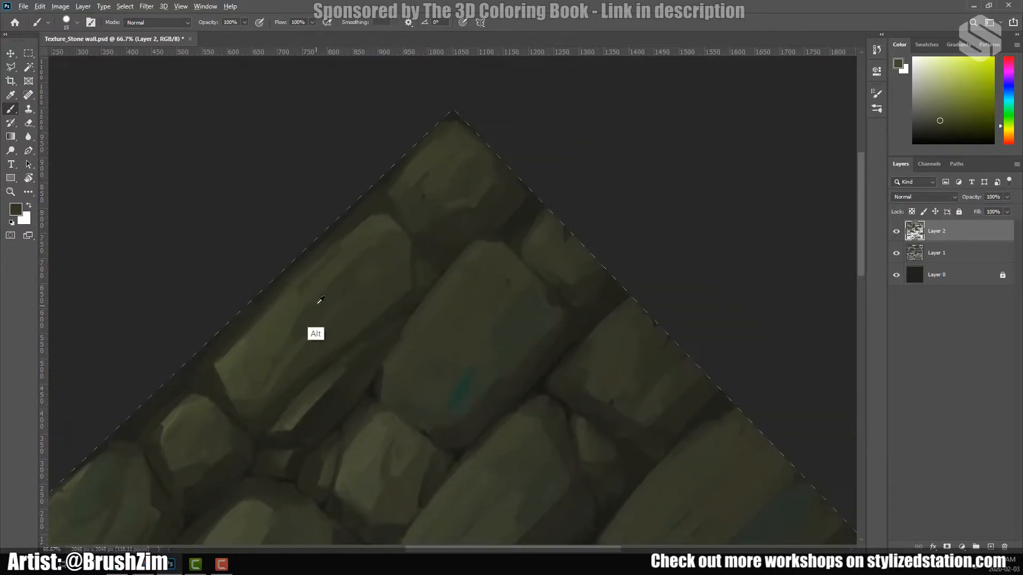
alt+click(423, 450)
click(332, 311)
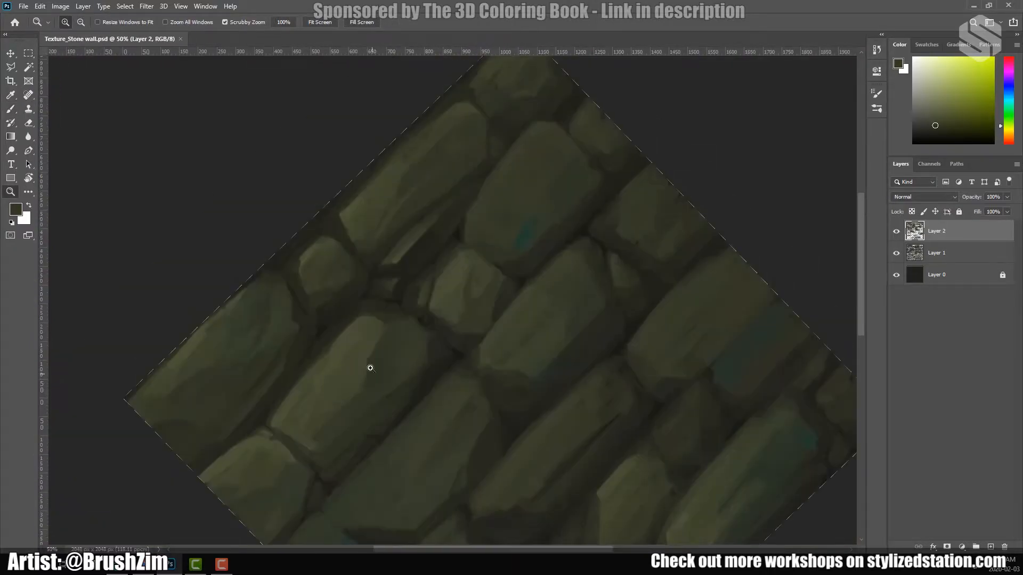
Step: Enlarge the brush and add sampled olive highlights to the lit face of the large diagonal stone below the corner row
key(b)
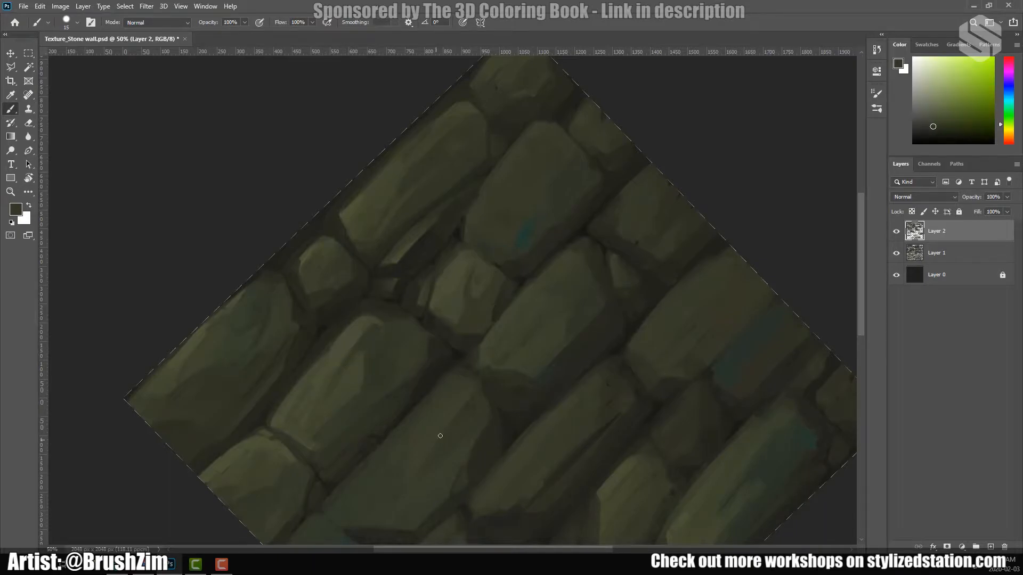
drag(440, 436, 392, 453)
alt+click(354, 388)
key(bracketright)
key(bracketright)
key(bracketright)
mouse_move(354, 388)
mouse_down()
mouse_move(308, 428)
mouse_move(354, 387)
mouse_move(360, 363)
mouse_up()
Step: Shade the large diagonal stone's lower plane with sampled tones and sharpen its upper edges with a smaller brush
alt+click(315, 426)
alt+click(369, 406)
alt+click(358, 347)
key(bracketleft)
key(bracketleft)
key(bracketleft)
alt+click(365, 366)
Step: Repaint the teal-spotted stone with lighter olive planes and spread the teal through its middle
mouse_move(603, 295)
mouse_down()
mouse_move(477, 343)
mouse_move(455, 376)
mouse_up()
drag(380, 266, 341, 308)
alt+click(341, 308)
mouse_move(407, 228)
mouse_down()
mouse_move(392, 247)
mouse_move(430, 251)
mouse_move(326, 292)
mouse_up()
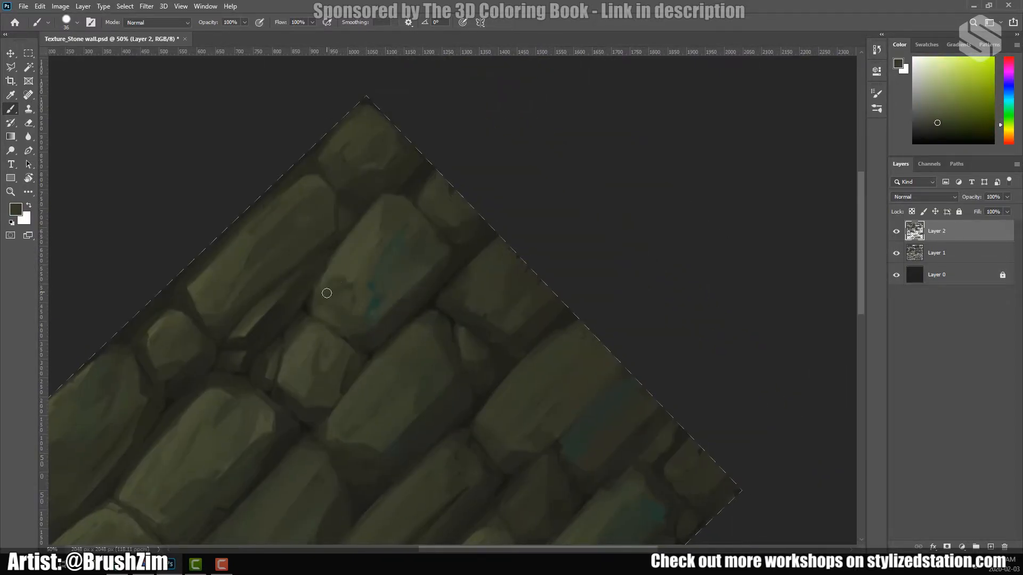
alt+click(369, 312)
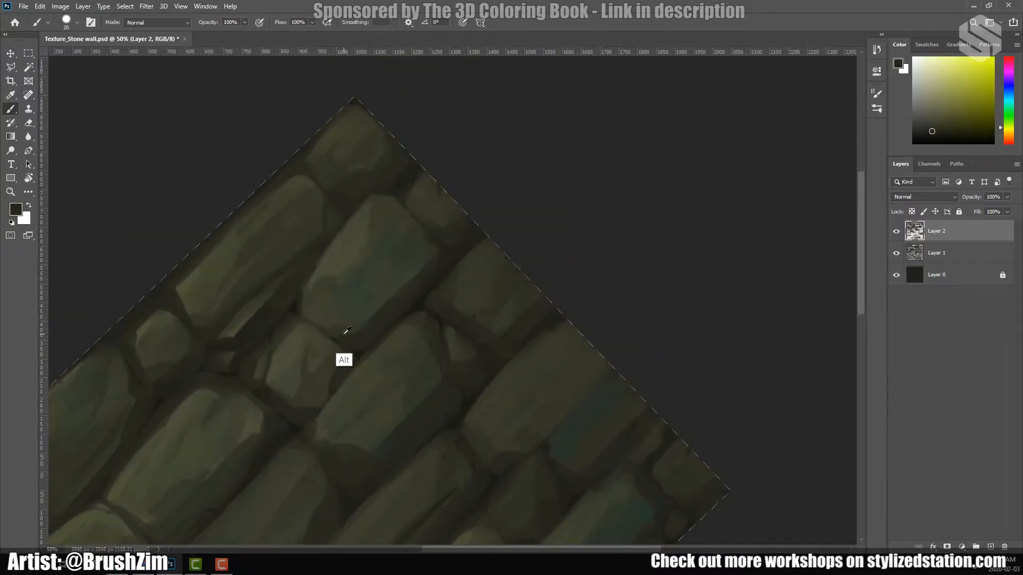
Step: Blend the teal into the stone's face and darken the crevices beneath it and around the squarish stone
mouse_move(343, 359)
mouse_down()
mouse_move(421, 349)
mouse_move(421, 388)
mouse_up()
alt+click(394, 264)
drag(253, 415, 277, 369)
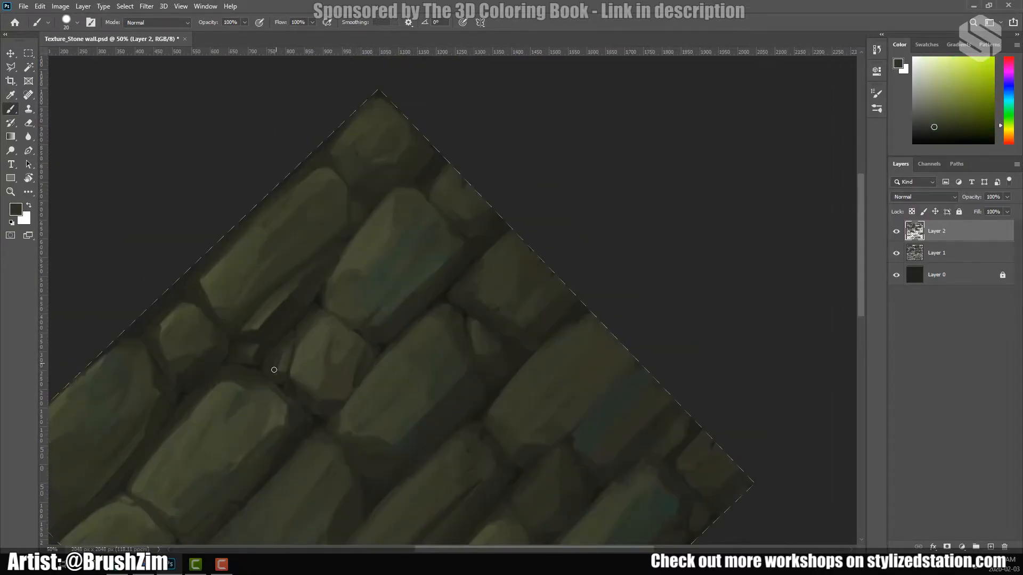
mouse_move(315, 426)
mouse_down()
mouse_move(285, 432)
mouse_move(305, 428)
mouse_up()
Step: Sample dark tones and deepen the gaps around the teal stone and its neighbours near the canvas edge
drag(319, 219, 461, 196)
alt+click(349, 209)
alt+click(370, 216)
drag(444, 289, 459, 255)
alt+click(460, 256)
drag(510, 167, 504, 162)
Step: Examine the whole wall texture upright and zoomed out, and return to the diagonal working angle
key(r)
drag(475, 374, 460, 395)
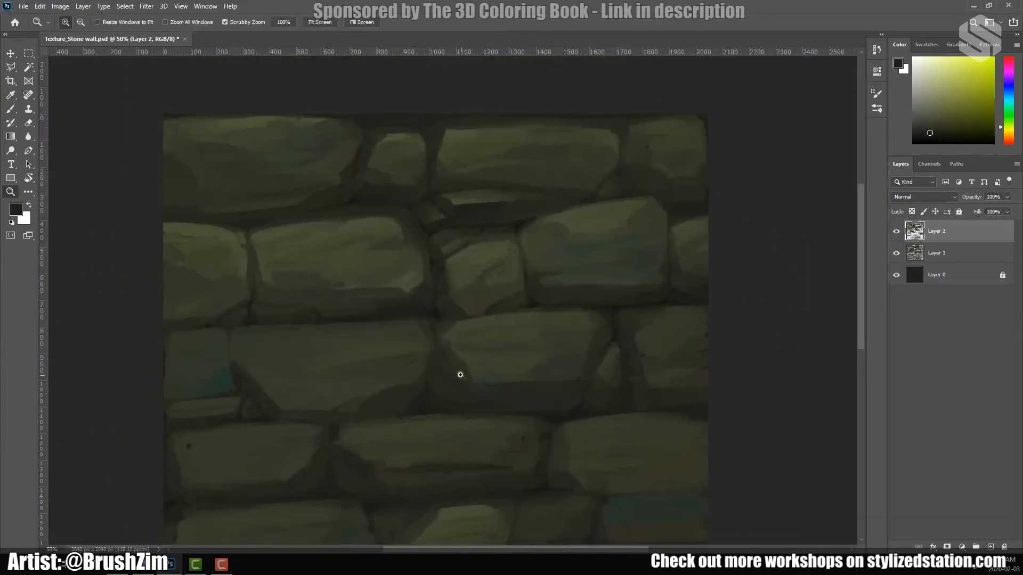
key(z)
alt+click(432, 373)
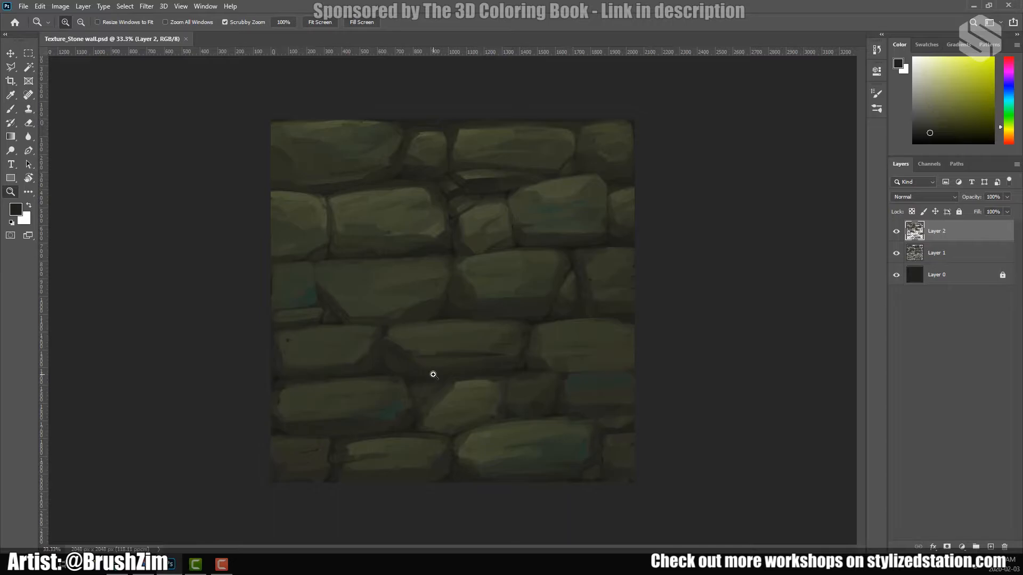
key(r)
drag(365, 414, 422, 345)
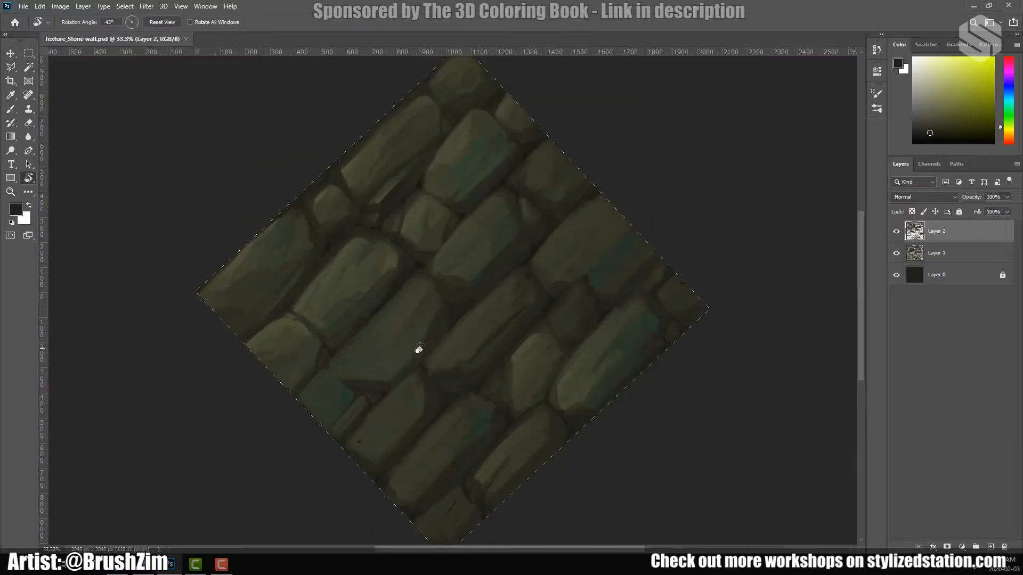
scroll(466, 158, up, 1)
Step: Shade the dark side of the edge stone beside the small wedge and deepen the crevices around it
key(b)
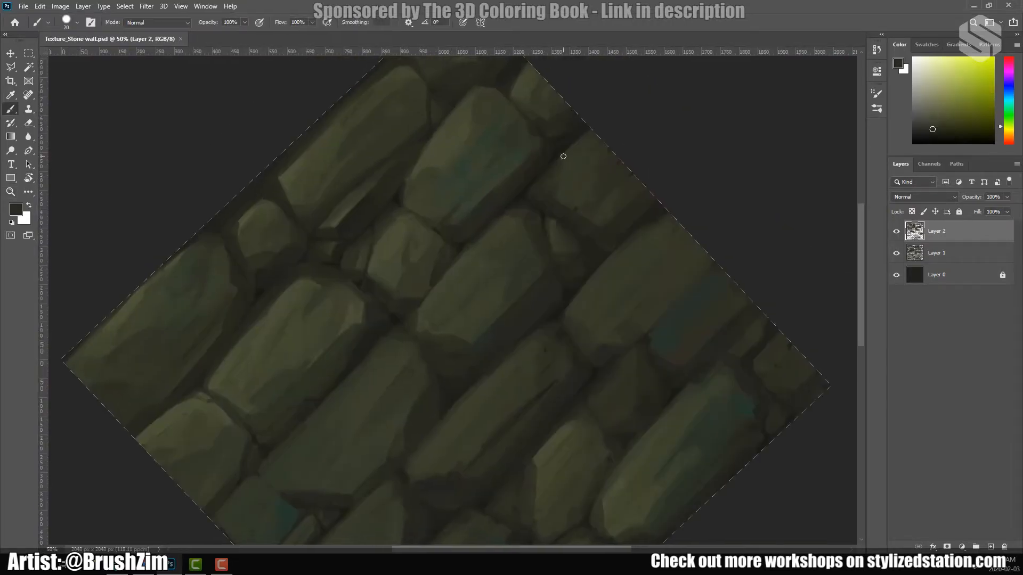
mouse_move(577, 271)
mouse_down()
mouse_move(598, 208)
mouse_move(680, 183)
mouse_up()
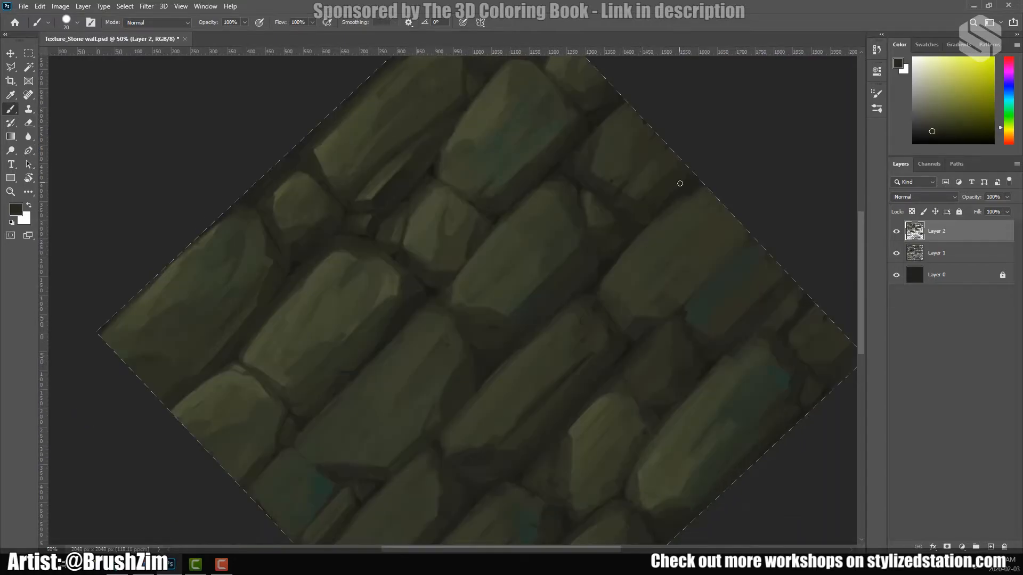
scroll(628, 275, up, 2)
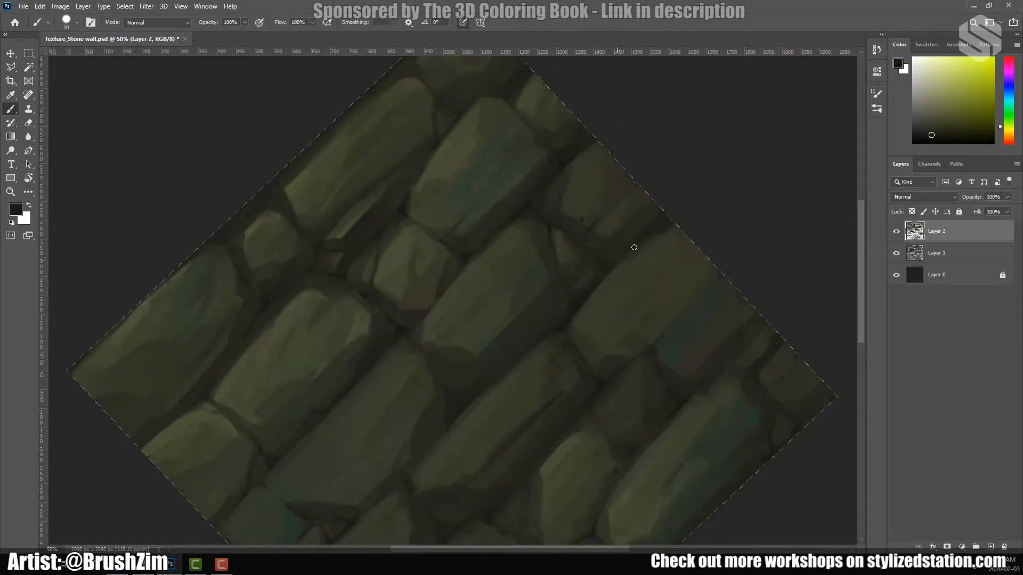
scroll(585, 340, left, 3)
scroll(575, 370, down, 1)
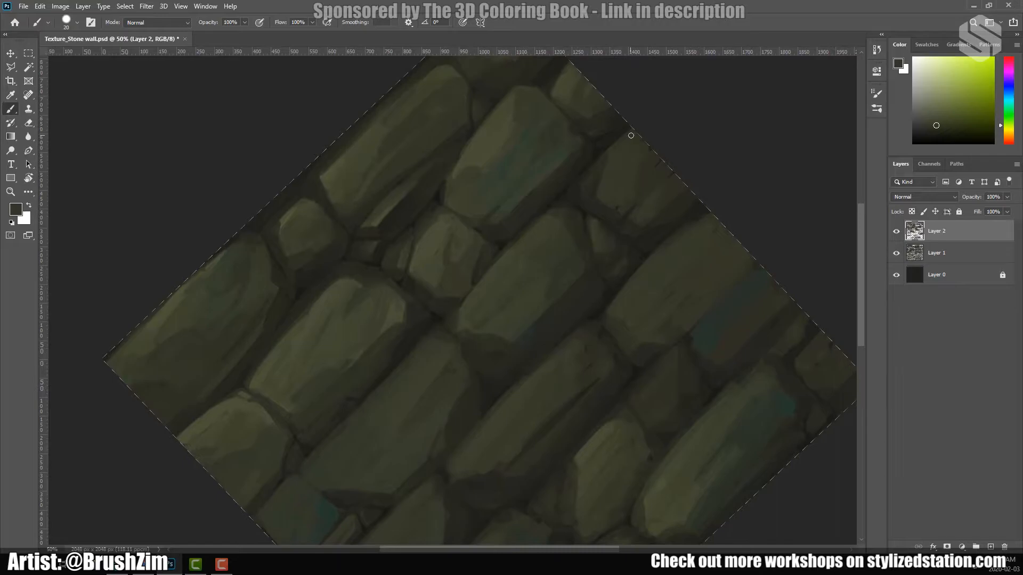
Step: Touch up the long cracked stone and the gaps around it with sampled stone and shadow tones
scroll(440, 297, down, 2)
scroll(441, 296, left, 2)
drag(421, 495, 468, 446)
alt+click(395, 466)
alt+click(423, 468)
mouse_move(452, 345)
mouse_down()
mouse_move(424, 375)
mouse_move(444, 398)
mouse_up()
alt+click(382, 322)
mouse_move(529, 423)
mouse_down()
mouse_move(569, 375)
mouse_move(639, 341)
mouse_up()
mouse_move(635, 398)
mouse_down()
mouse_move(568, 432)
mouse_move(505, 378)
mouse_up()
Step: Zoom in and brighten the long cracked stone's upper face with olive strokes, keeping its dark crack defined
key(ctrl+plus)
alt+right_click(532, 322)
alt+click(553, 326)
mouse_move(538, 303)
mouse_down()
mouse_move(557, 317)
mouse_move(592, 309)
mouse_up()
alt+click(551, 353)
alt+click(593, 299)
right_click(585, 304)
alt+click(533, 330)
drag(534, 327, 516, 347)
drag(461, 306, 492, 332)
Step: Resize the brush and paint angled facets on the long cracked stone's lower end with sampled tones
right_click(543, 334)
alt+click(413, 458)
alt+click(436, 424)
mouse_move(437, 470)
mouse_down()
mouse_move(436, 425)
mouse_move(413, 418)
mouse_up()
alt+right_click(467, 379)
alt+click(504, 432)
alt+click(461, 392)
Step: Sharpen the long cracked stone's lower highlight edge and extend the dark crack through its shaded side
mouse_move(429, 428)
mouse_down()
mouse_move(455, 416)
mouse_move(506, 425)
mouse_move(460, 387)
mouse_move(464, 442)
mouse_move(380, 417)
mouse_up()
alt+click(466, 383)
alt+click(533, 383)
alt+click(501, 427)
right_click(463, 442)
alt+right_click(463, 442)
alt+click(471, 407)
alt+click(456, 356)
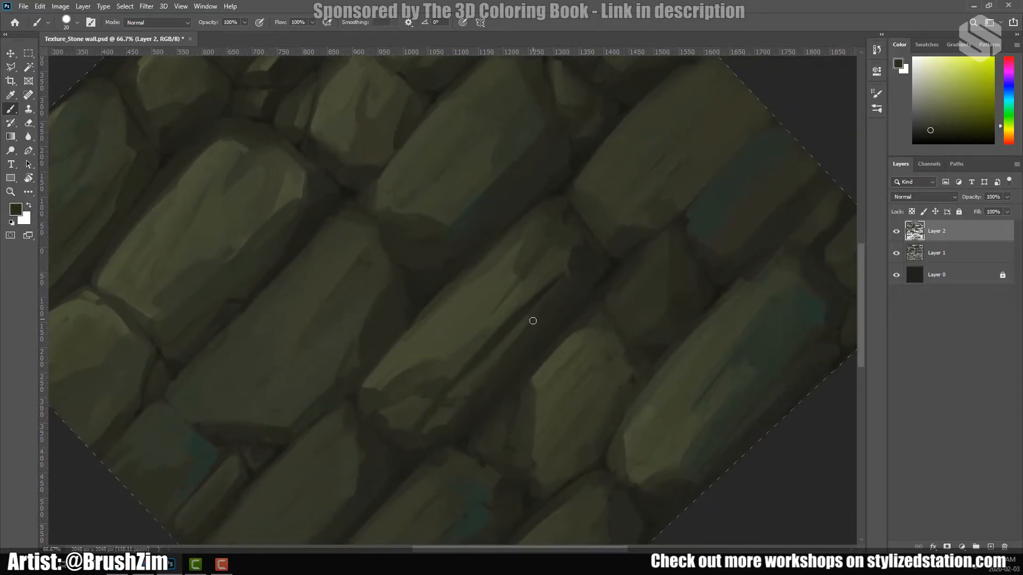
Step: Paint the long cracked stone's shaded side and the surrounding stone edges with sampled olive and shadow tones
alt+click(513, 257)
drag(531, 377, 577, 322)
alt+click(539, 316)
mouse_move(434, 330)
mouse_down()
mouse_move(413, 379)
mouse_move(459, 388)
mouse_up()
alt+click(414, 379)
drag(490, 325, 479, 282)
Step: Resize the brush, refine the crevices around the long cracked stone with sampled dark tones, and save the file
right_click(463, 359)
click(530, 386)
alt+click(452, 351)
mouse_move(527, 351)
mouse_down()
mouse_move(493, 437)
mouse_move(434, 476)
mouse_up()
alt+click(491, 309)
drag(516, 319, 464, 393)
drag(545, 322, 523, 308)
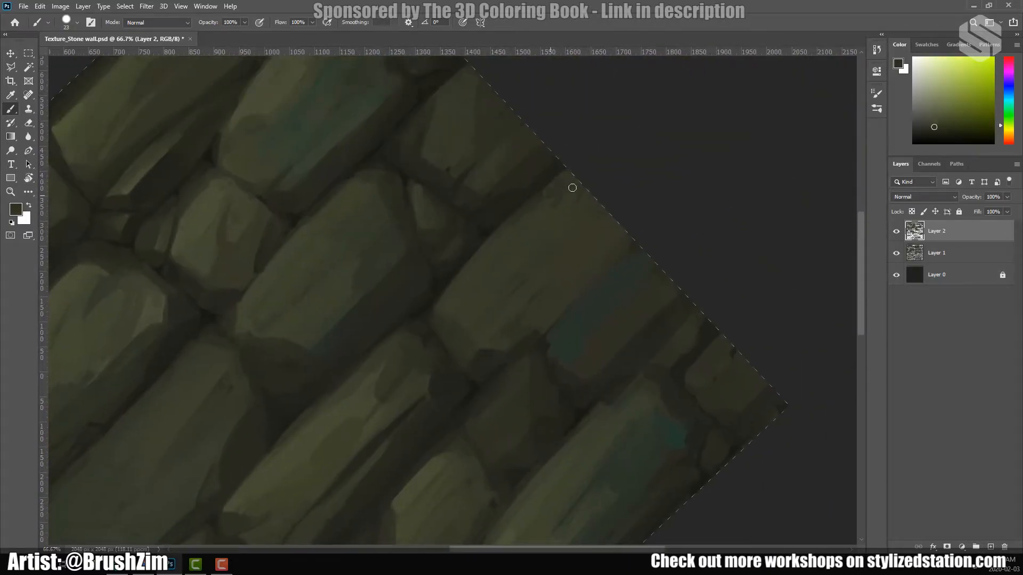
drag(438, 444, 518, 338)
key(z)
drag(563, 372, 510, 401)
key(ctrl+s)
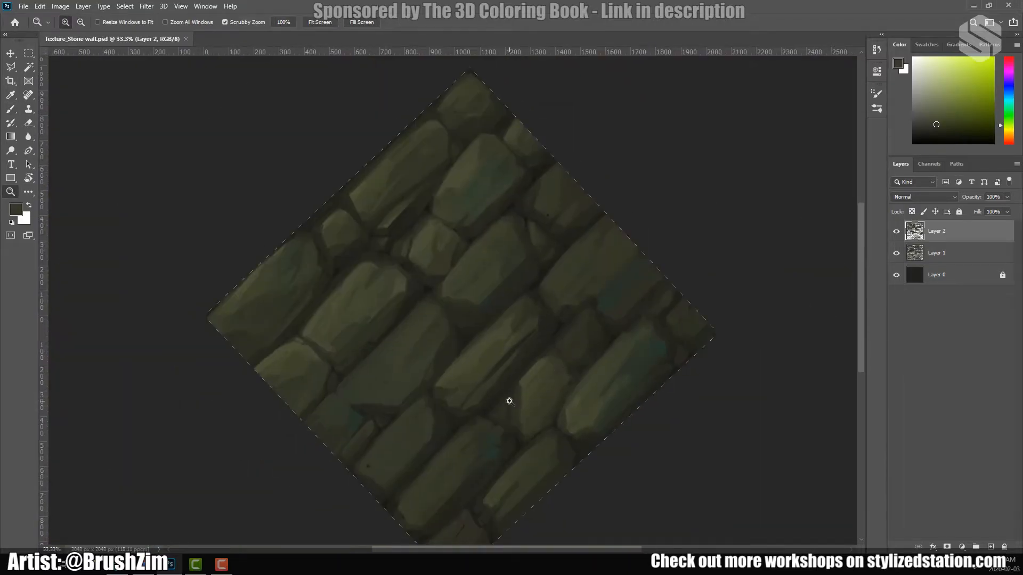
Step: Resize the brush and brighten the teal-tinted stone below the long cracked stone with sampled olive strokes
click(439, 356)
key(b)
alt+click(314, 127)
mouse_move(378, 456)
mouse_down()
mouse_move(377, 466)
mouse_move(413, 349)
mouse_move(448, 436)
mouse_up()
right_click(414, 453)
click(474, 406)
alt+click(447, 435)
mouse_move(490, 387)
mouse_down()
mouse_move(426, 466)
mouse_move(503, 354)
mouse_up()
Step: Blend sampled olive and teal tones across the lower teal-tinted stone's facets and shaded side
alt+click(488, 406)
mouse_move(489, 406)
mouse_down()
mouse_move(422, 458)
mouse_move(424, 482)
mouse_up()
alt+click(430, 484)
alt+click(528, 417)
alt+click(481, 447)
drag(481, 448, 462, 440)
alt+click(502, 373)
drag(446, 458, 475, 426)
drag(503, 392, 449, 446)
alt+click(518, 380)
Step: Touch up the stones along the lower edge with sampled tones and darken the gaps using a smaller brush
alt+click(500, 341)
mouse_move(469, 382)
mouse_down()
mouse_move(459, 395)
mouse_move(485, 402)
mouse_move(497, 390)
mouse_up()
alt+click(481, 335)
alt+click(388, 445)
alt+click(382, 459)
key([)
drag(479, 457, 429, 480)
alt+click(516, 361)
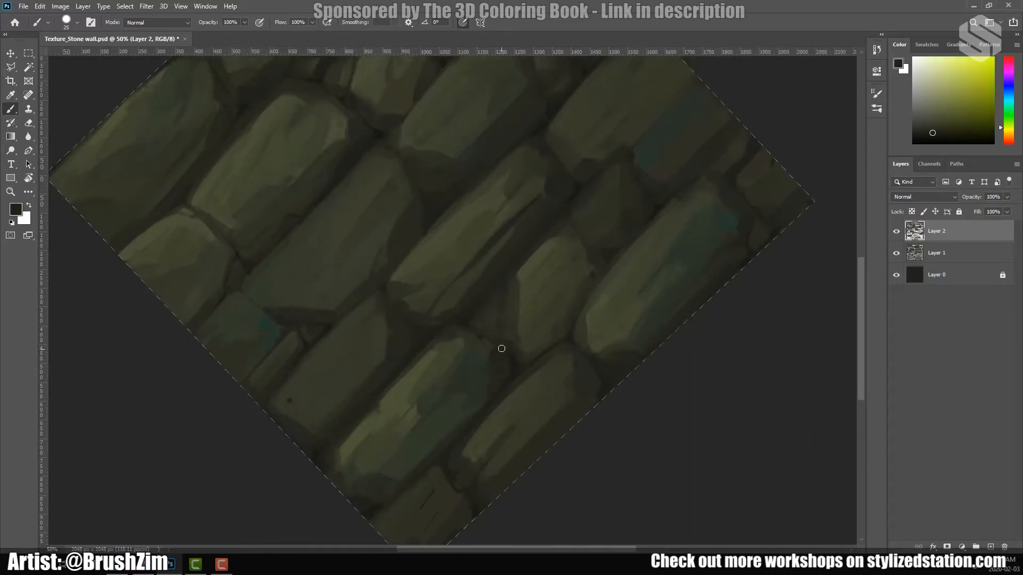
Step: Paint a dark diagonal crack across the lower part of the small stone beside the long cracked stone
alt+click(524, 350)
drag(572, 238, 511, 318)
right_click(474, 377)
key(Escape)
alt+click(461, 418)
key([)
key([)
key([)
drag(445, 513, 464, 477)
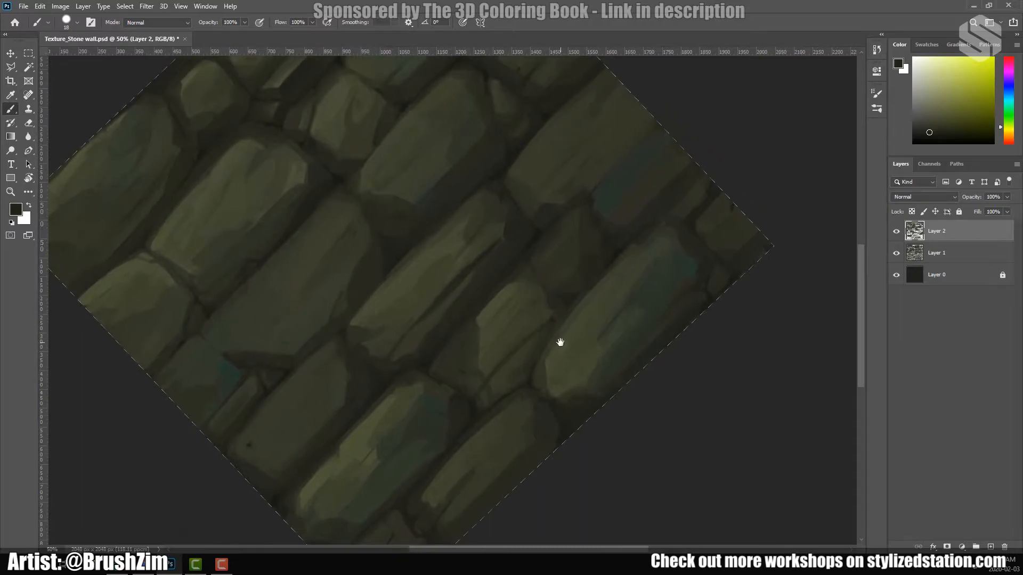
Step: Lighten the fragment split off from the small stone and define the dark gap around it with sampled tones
drag(560, 342, 557, 353)
alt+click(477, 358)
alt+click(550, 337)
drag(425, 376, 445, 342)
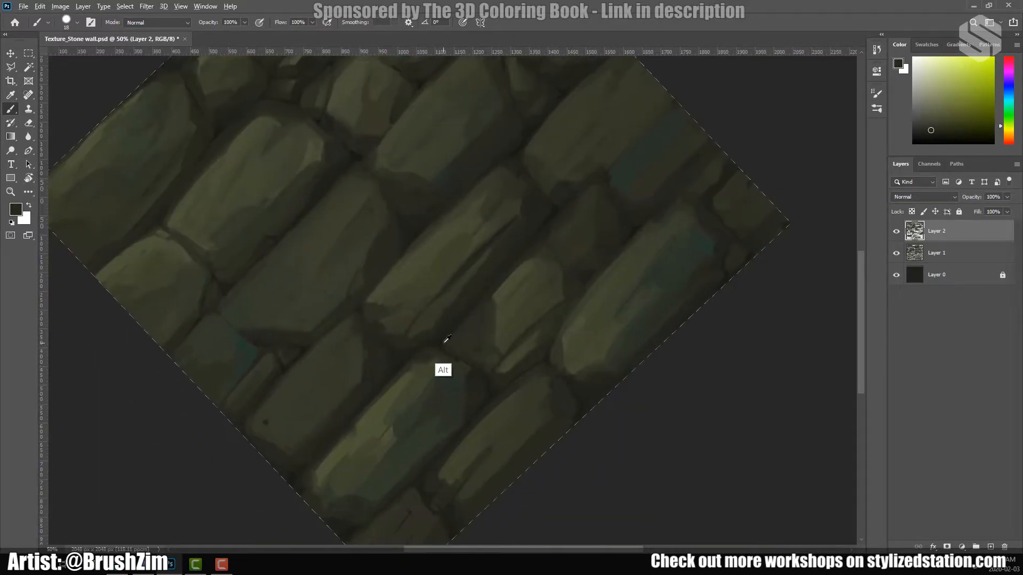
mouse_move(483, 298)
mouse_down()
mouse_move(493, 422)
mouse_move(362, 354)
mouse_move(511, 486)
mouse_move(495, 449)
mouse_up()
alt+click(363, 354)
drag(517, 369, 483, 428)
Step: Paint a lighter olive facet on the triangular stone above the split stone
alt+click(436, 366)
alt+click(510, 300)
mouse_move(468, 303)
mouse_down()
mouse_move(510, 294)
mouse_move(463, 371)
mouse_up()
alt+click(452, 331)
alt+click(486, 331)
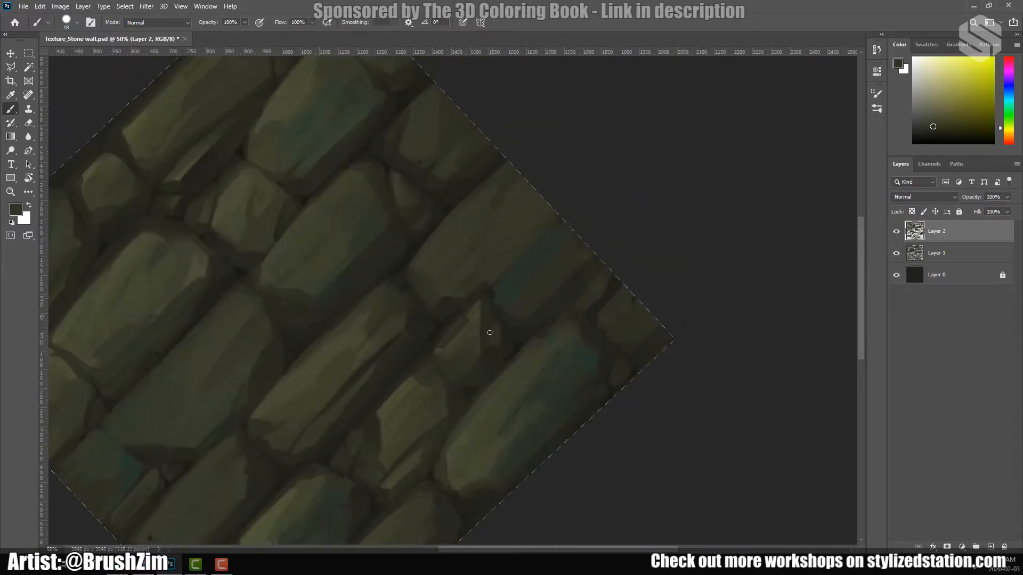
drag(489, 330, 481, 350)
alt+click(479, 351)
Step: Resize the brush and reshape the triangular stone into a rounder, faceted stone with sampled olive and shadow tones
right_click(481, 369)
click(542, 397)
alt+click(475, 341)
alt+click(472, 345)
drag(494, 308, 530, 267)
alt+click(518, 319)
alt+click(534, 268)
mouse_move(500, 403)
mouse_down()
mouse_move(544, 304)
mouse_move(537, 314)
mouse_up()
Step: Soften the teal patch on the stone near the texture's right edge with sampled stone tones
alt+click(601, 261)
mouse_move(605, 253)
mouse_down()
mouse_move(622, 282)
mouse_move(609, 326)
mouse_up()
alt+click(609, 326)
alt+click(625, 322)
drag(553, 394, 585, 365)
Step: Resize the brush and darken the crevice at the long teal-tinted stone's lower end
right_click(603, 292)
click(658, 318)
alt+click(510, 426)
drag(510, 426, 516, 416)
alt+click(517, 416)
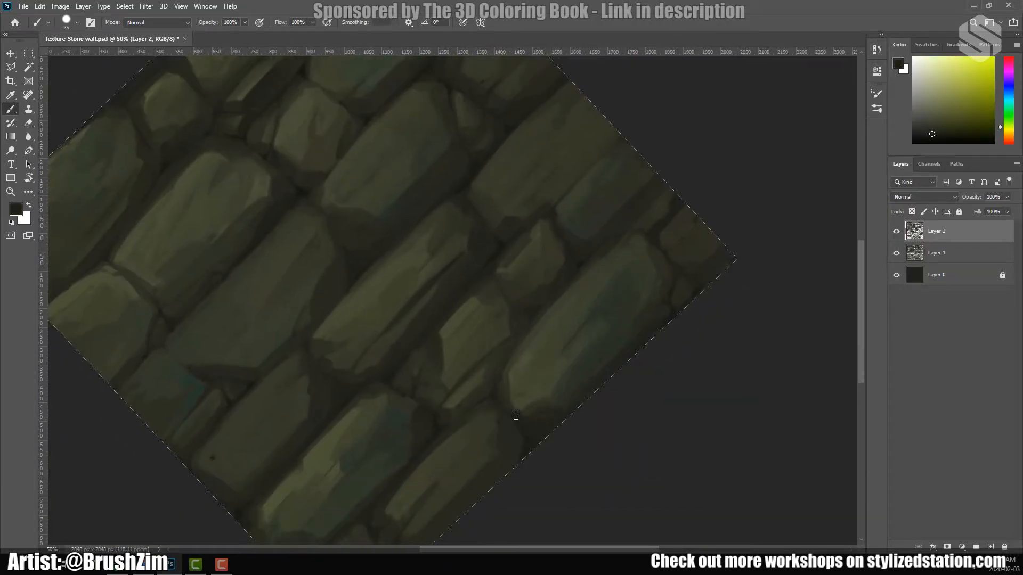
Step: Paint lighter olive streaks on the plain stone beside the lower teal-tinted stone
alt+click(516, 416)
drag(492, 490, 543, 430)
alt+click(544, 430)
drag(357, 317, 390, 281)
alt+click(355, 341)
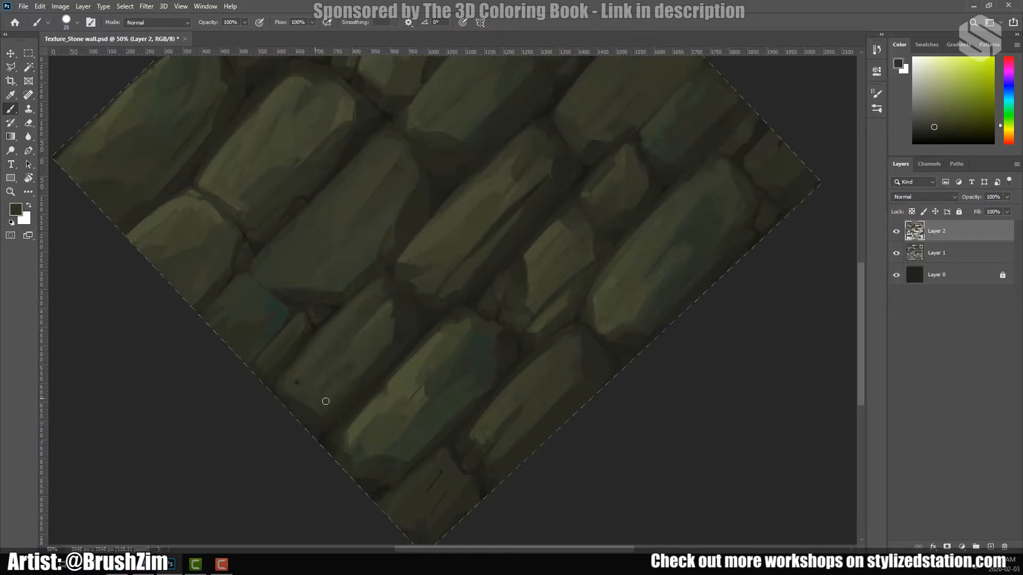
Step: Resize the brush and repaint the long teal-tinted stone's face, blending sampled olive and muted teal strokes
drag(668, 258, 577, 353)
right_click(577, 354)
click(644, 379)
alt+click(610, 295)
drag(607, 299, 588, 373)
drag(555, 412, 593, 363)
alt+click(594, 363)
alt+click(577, 356)
alt+click(600, 316)
mouse_move(600, 317)
mouse_down()
mouse_move(564, 362)
mouse_move(591, 355)
mouse_move(575, 332)
mouse_move(594, 331)
mouse_up()
Step: Change the brush size, refine the long teal-tinted stone's lower end, and zoom out to check the wall
right_click(570, 356)
click(628, 382)
alt+click(559, 374)
alt+click(553, 378)
drag(582, 379, 582, 392)
key(z)
alt+click(565, 366)
drag(456, 269, 525, 380)
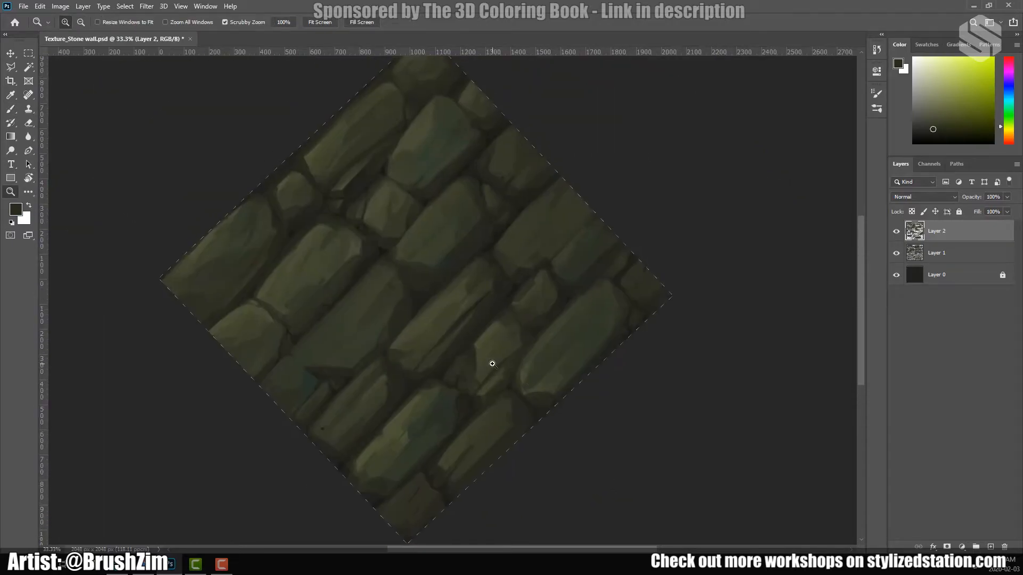
Step: Zoom in and define the long teal-tinted stone's lower facet and light edge with sampled tones
click(495, 283)
alt+click(615, 351)
drag(614, 350, 610, 364)
alt+click(610, 364)
alt+click(589, 397)
alt+click(502, 341)
drag(458, 404, 544, 347)
alt+click(568, 328)
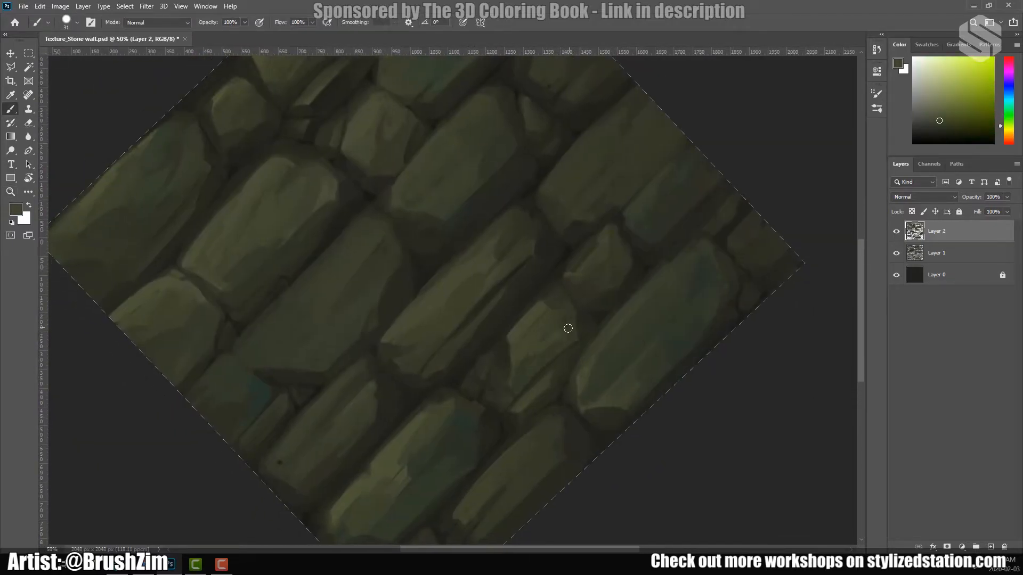
Step: Add olive streaks to the broad stone beside the long cracked stone and to the large stone at the right edge
drag(302, 356, 403, 392)
alt+click(365, 390)
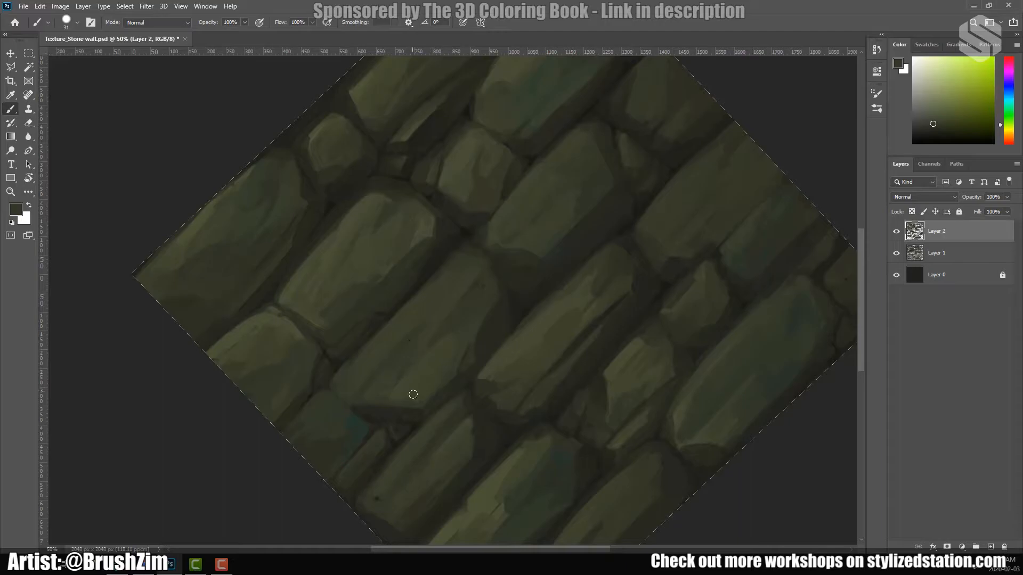
drag(582, 393, 499, 453)
alt+click(626, 238)
alt+click(620, 297)
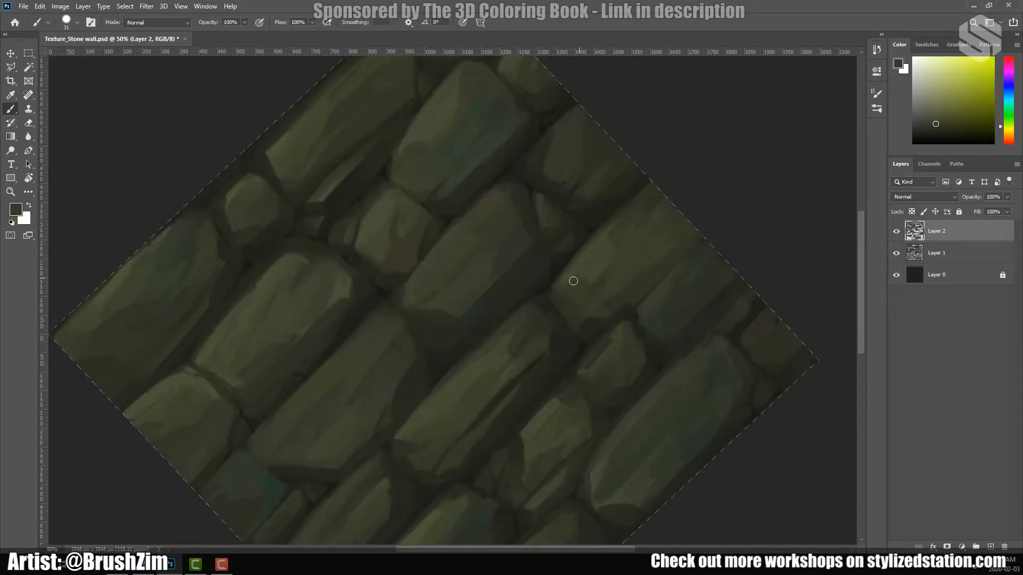
drag(570, 281, 537, 312)
Step: Reduce the brush size and refine the edges and dark crevices around the small rounded stone and its right-hand neighbours
alt+click(602, 395)
key(bracketleft)
key(bracketleft)
drag(554, 402, 566, 377)
alt+click(567, 376)
drag(659, 375, 607, 365)
drag(553, 349, 553, 340)
alt+click(551, 390)
drag(642, 434, 571, 390)
alt+click(549, 304)
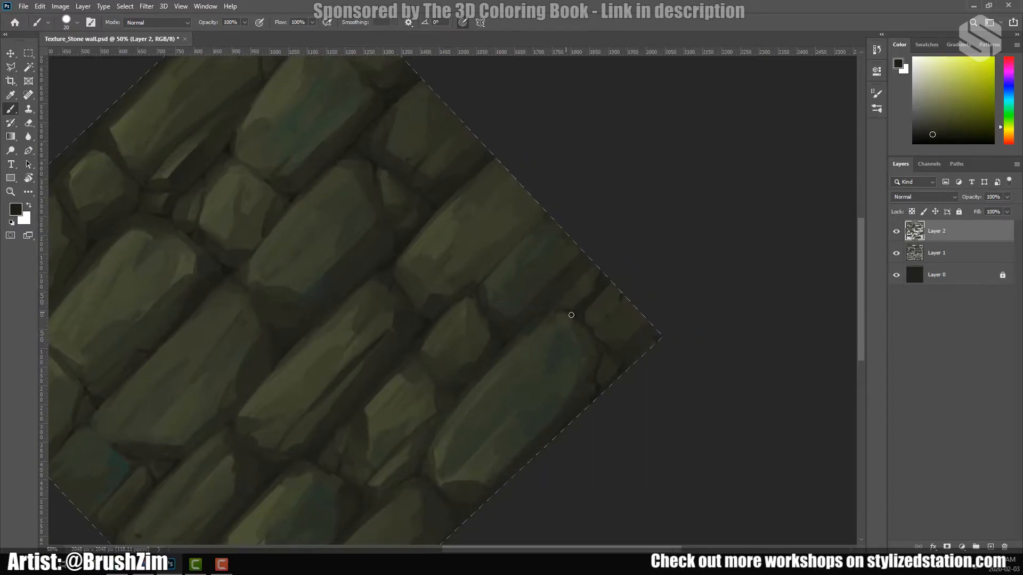
Step: Deepen the crevices around the long teal-tinted stone and the bottom-corner stones, resizing the brush for the corner
drag(595, 290, 685, 213)
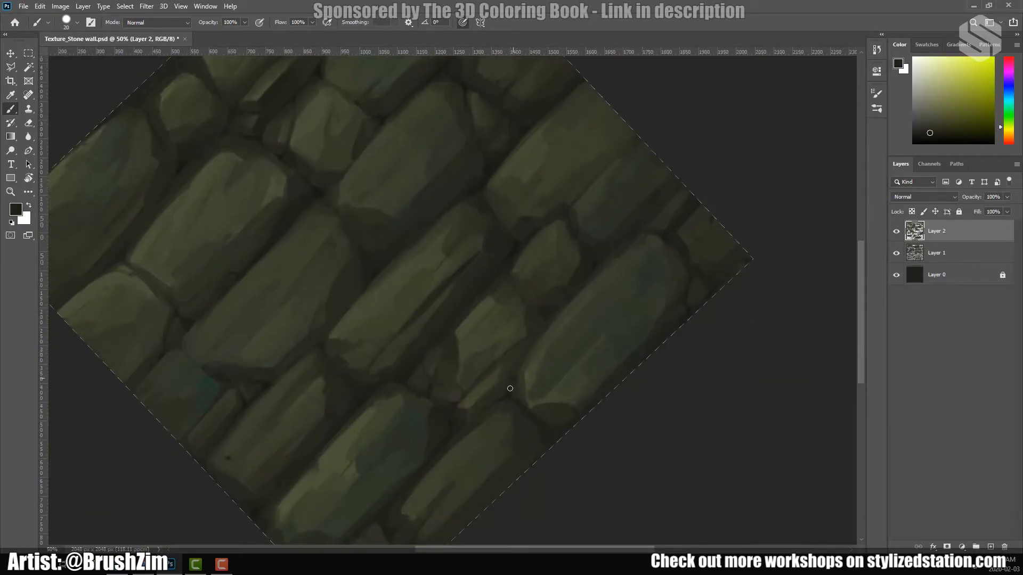
drag(502, 456, 546, 375)
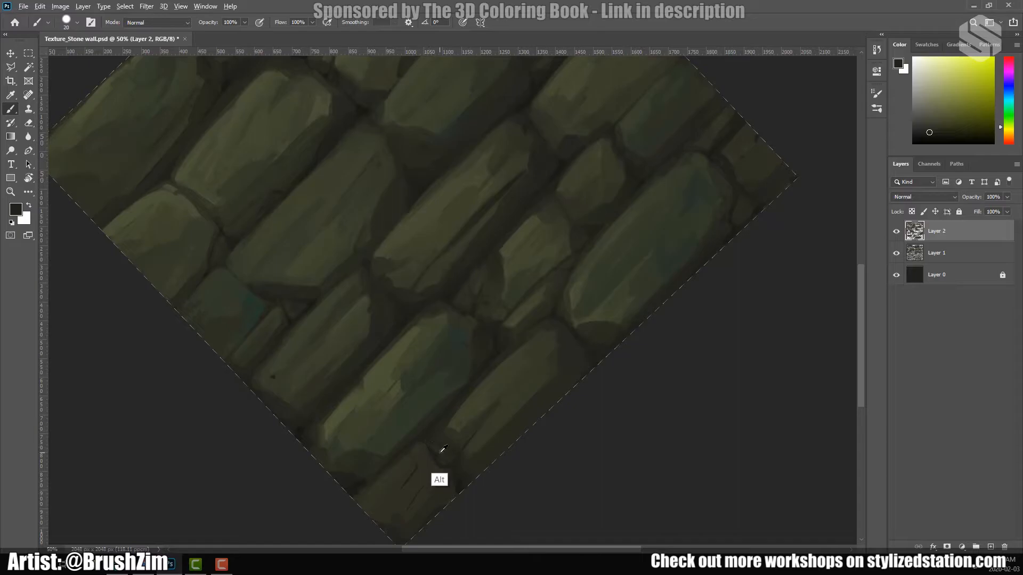
drag(525, 318, 506, 294)
alt+click(506, 294)
right_click(393, 473)
click(456, 406)
mouse_move(421, 458)
mouse_down()
mouse_move(393, 492)
mouse_move(356, 482)
mouse_up()
alt+click(415, 457)
Step: Zoom out and rotate the canvas view back to 0° to inspect the whole stone wall upright
key(ctrl+minus)
key(r)
drag(441, 484, 425, 362)
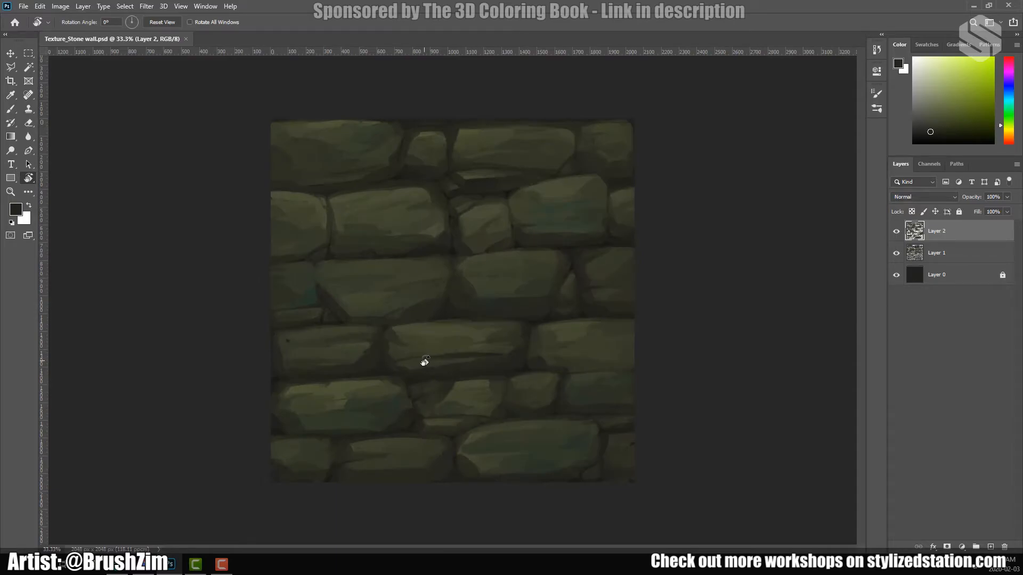
Step: Merge Layer 1 and Layer 2 into one locked stone layer and add a new empty layer above it
key(b)
shift+click(958, 254)
key(ctrl+e)
key(ctrl+/)
key(ctrl+shift+alt+n)
key(v)
drag(527, 52, 602, 52)
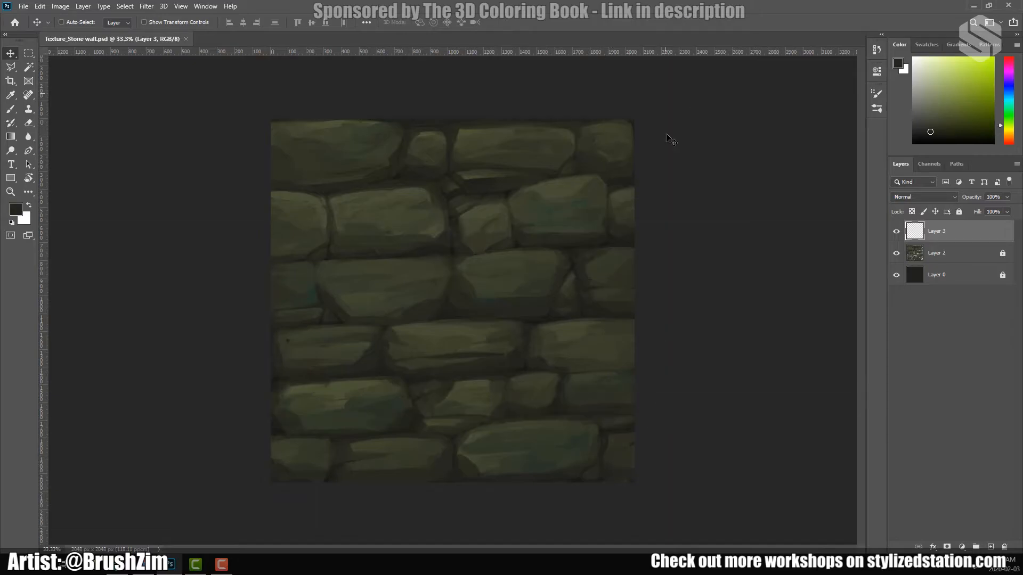
Step: Offset the merged stone layer so that its tile seams run through the middle of the canvas
click(958, 254)
click(60, 6)
mouse_move(146, 6)
mouse_move(202, 213)
click(261, 230)
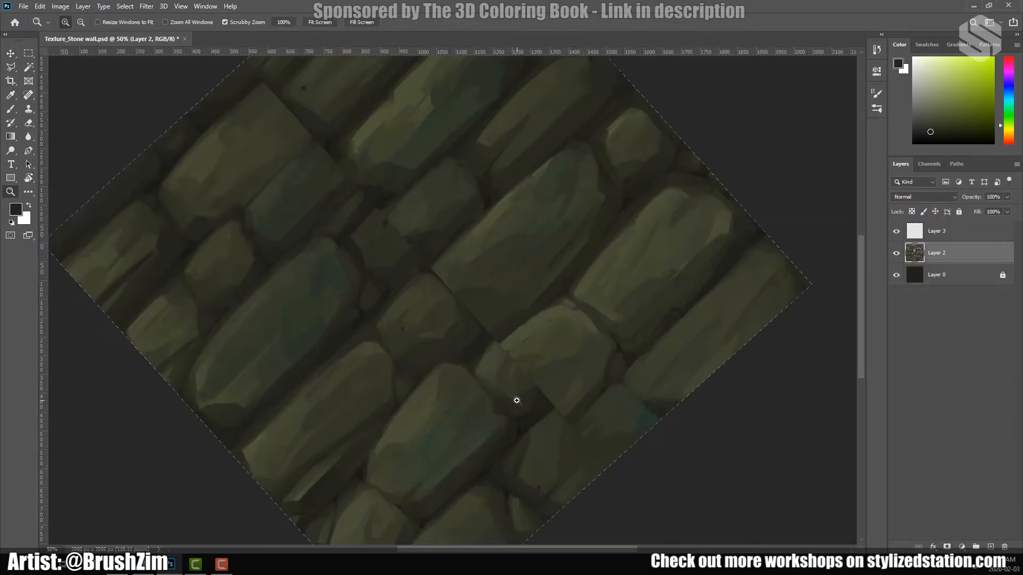
Step: Paint over the visible tile seams with sampled stone and shadow tones, rebuilding the cut stones' edges and gaps
key(b)
alt+click(427, 291)
drag(432, 262, 481, 317)
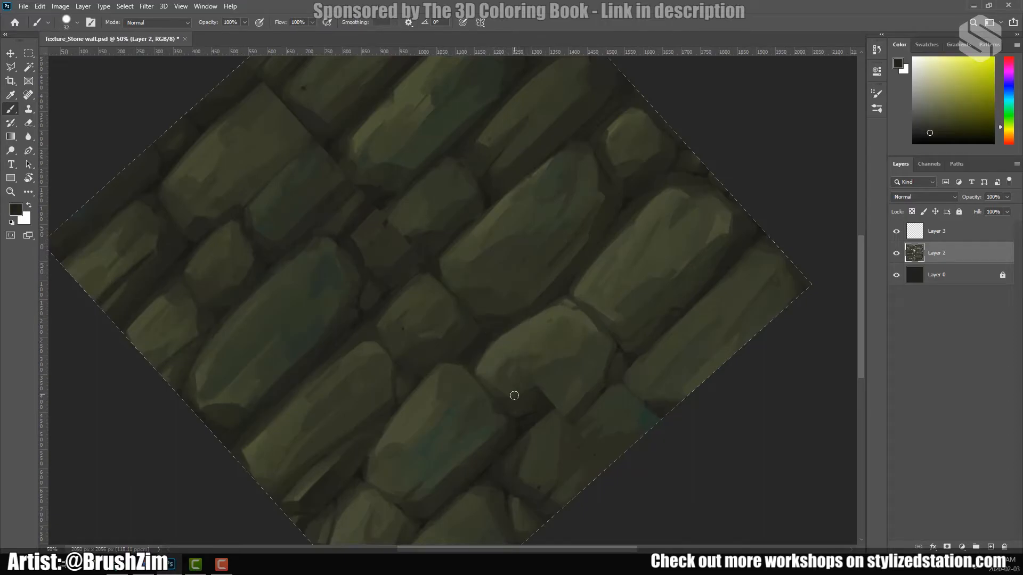
drag(587, 481, 631, 522)
mouse_move(469, 266)
mouse_down()
mouse_move(563, 368)
mouse_move(569, 302)
mouse_move(541, 372)
mouse_up()
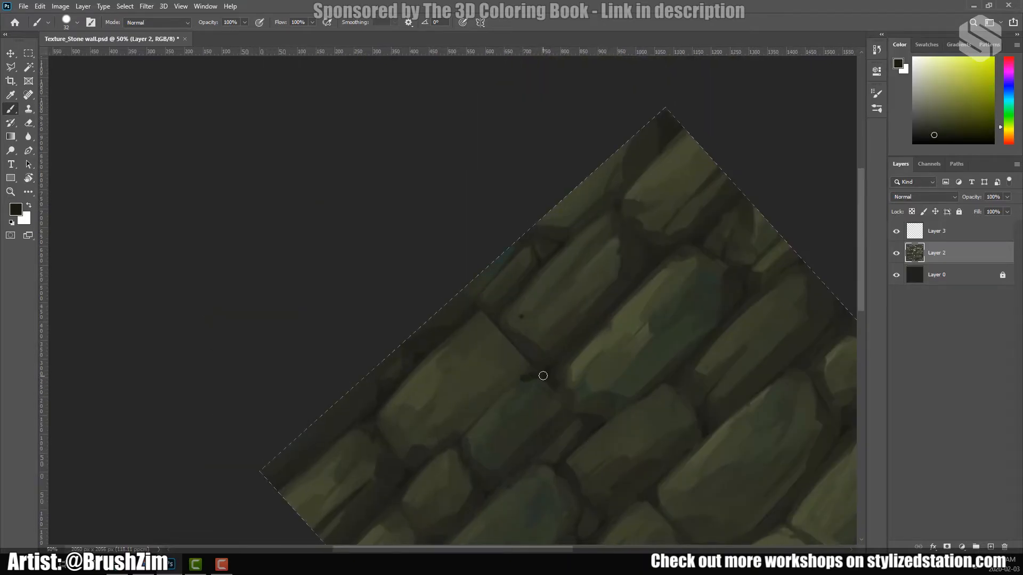
key(ctrl+0)
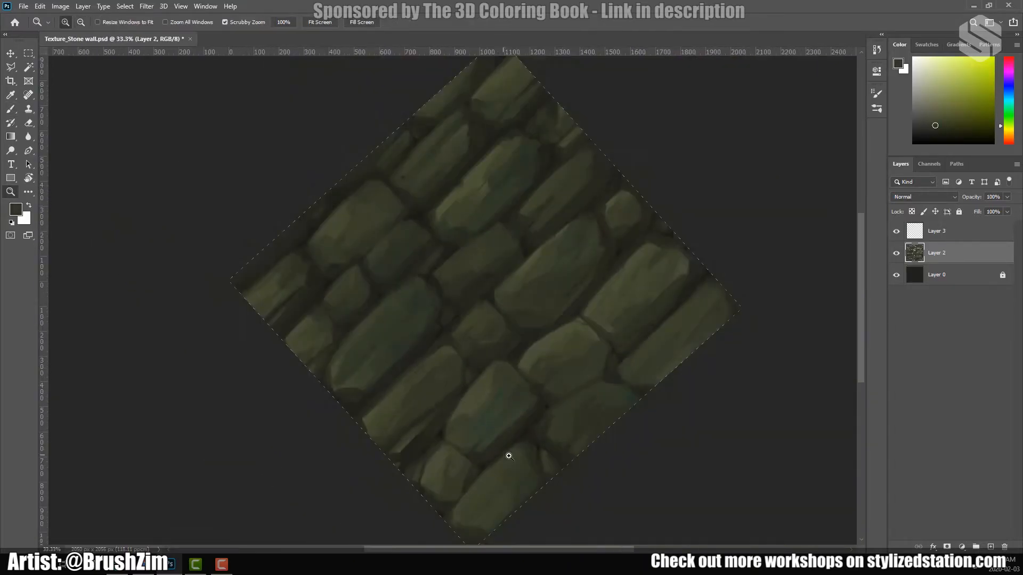
Step: Offset the stone texture on Layer 2 again, then lock that layer and make Layer 3 active
key(v)
key(alt+t)
mouse_move(191, 212)
click(299, 264)
click(567, 146)
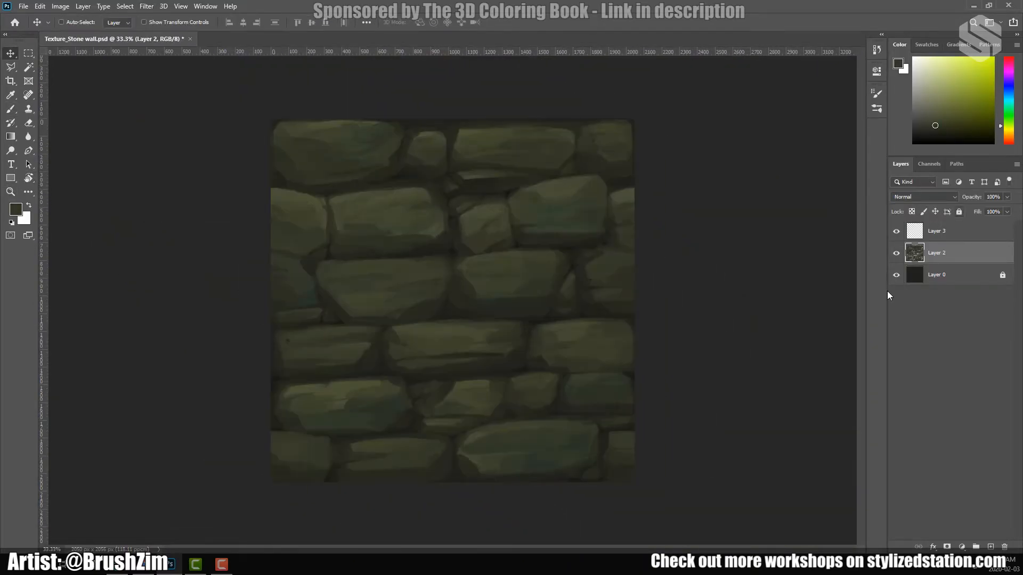
click(959, 211)
click(943, 230)
Step: Glaze sampled olive tones over the stones on Layer 3 with a size 95 brush at 59% opacity to even out their colours
key(r)
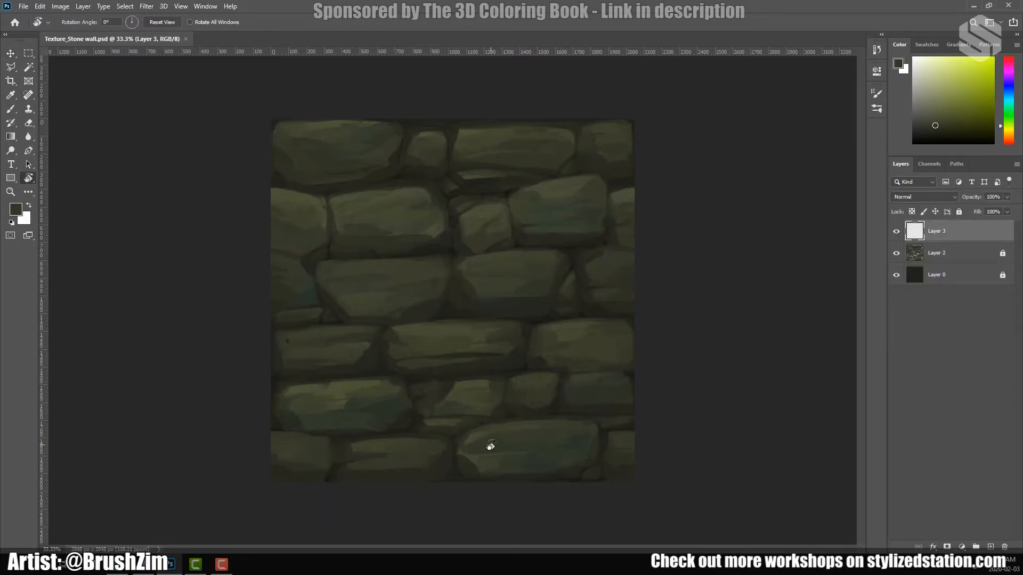
key(ctrl+plus)
drag(365, 406, 406, 279)
key(b)
right_click(379, 276)
key(Escape)
click(245, 23)
drag(246, 36, 228, 35)
key(ctrl+minus)
right_click(360, 259)
drag(436, 279, 444, 279)
key(Return)
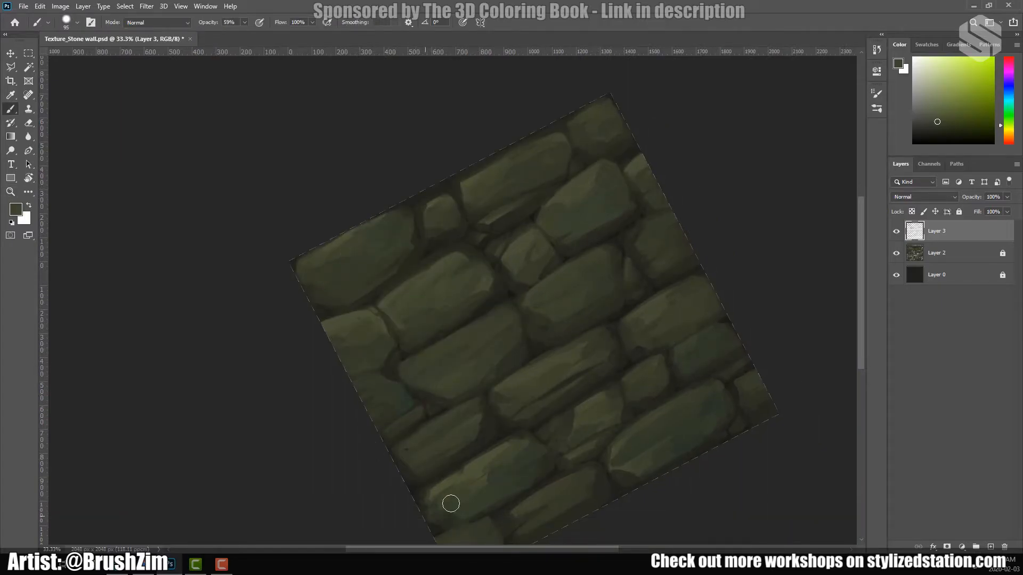
scroll(450, 504, down, 2)
scroll(463, 260, up, 2)
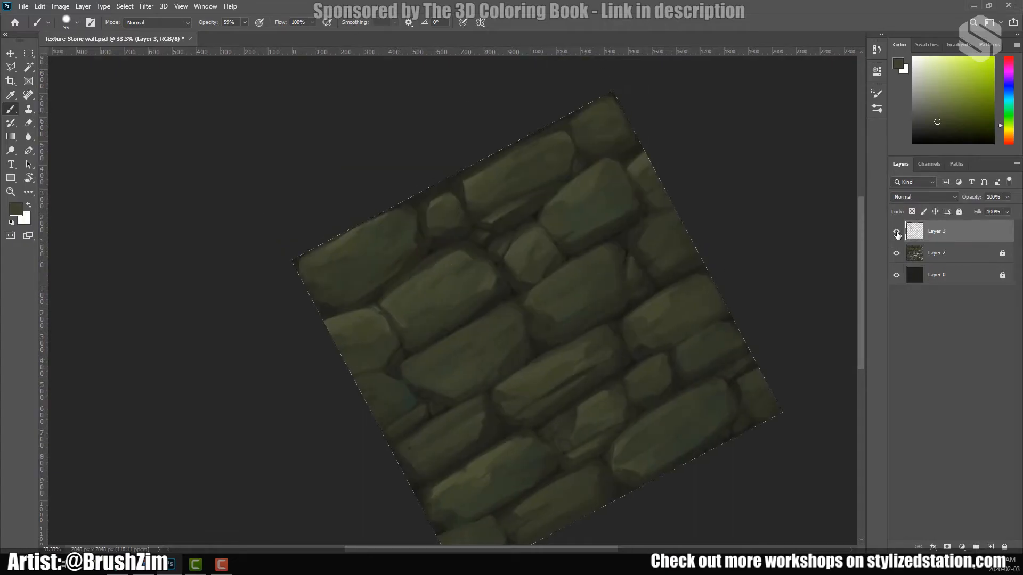
scroll(418, 365, up, 2)
right_click(447, 286)
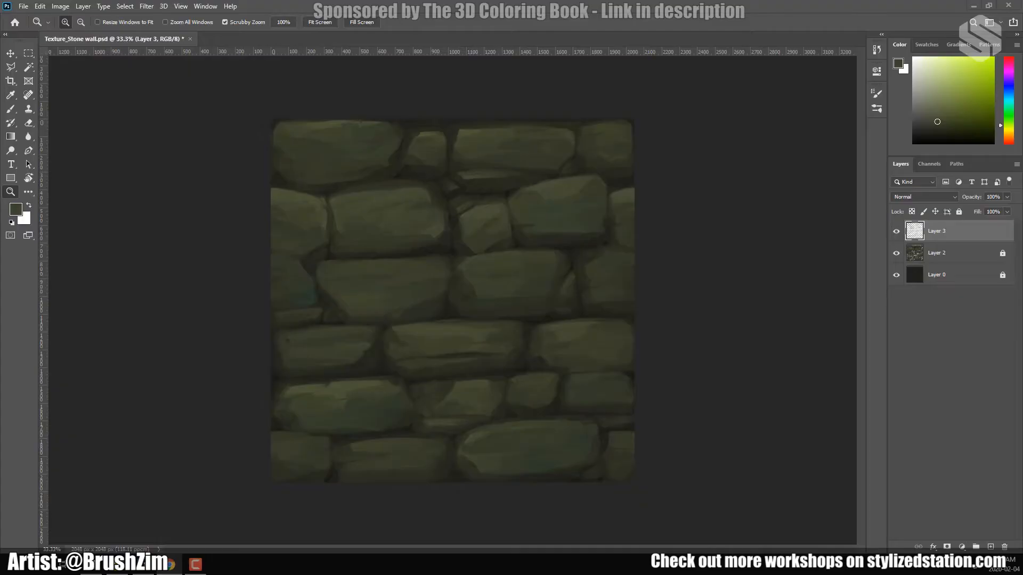
Step: Merge Layer 3 and Layer 2 into one locked stone layer and add an empty Layer 4 above it
key(r)
shift+click(936, 253)
key(ctrl+e)
click(990, 547)
Step: Start refining the gaps around the lower-left stones with sampled tones and set the brush opacity to 92%
drag(469, 416, 485, 326)
key(b)
alt+click(602, 464)
scroll(468, 410, up, 1)
right_click(358, 431)
drag(415, 406, 442, 406)
alt+click(388, 431)
right_click(385, 410)
alt+click(314, 372)
drag(481, 265, 315, 305)
drag(245, 22, 264, 35)
Step: Paint small filler stones and darker crevices between the larger stones in the wall's lower-left area
alt+click(286, 254)
alt+click(299, 272)
mouse_move(321, 366)
mouse_down()
mouse_move(338, 309)
mouse_move(336, 317)
mouse_up()
alt+click(407, 269)
mouse_move(411, 259)
mouse_down()
mouse_move(422, 267)
mouse_move(418, 293)
mouse_up()
drag(250, 386, 401, 408)
alt+click(455, 349)
drag(458, 349, 404, 306)
alt+click(379, 389)
drag(353, 421, 392, 409)
alt+click(379, 399)
drag(485, 345, 449, 361)
alt+click(440, 372)
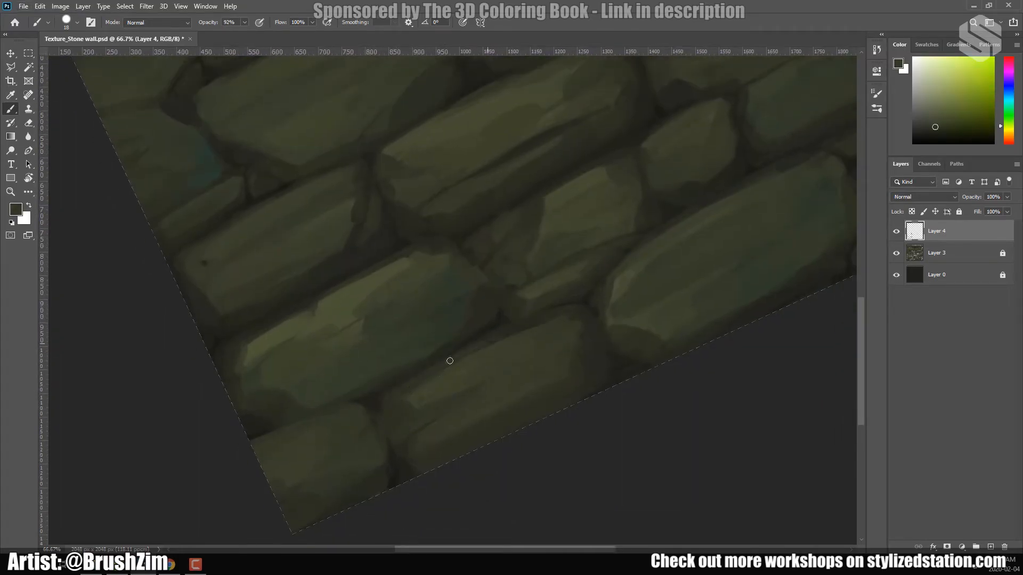
Step: Break the left end of the middle stone in the fifth row into small fragments with dark cracks
mouse_move(493, 294)
mouse_down()
mouse_move(530, 259)
mouse_move(500, 320)
mouse_up()
alt+click(511, 266)
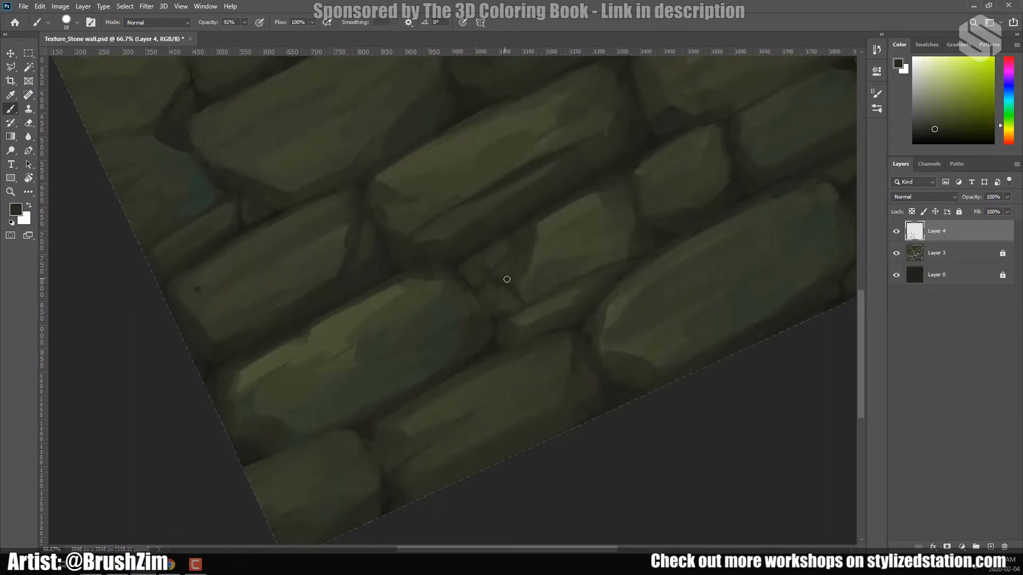
drag(506, 279, 478, 292)
alt+click(473, 326)
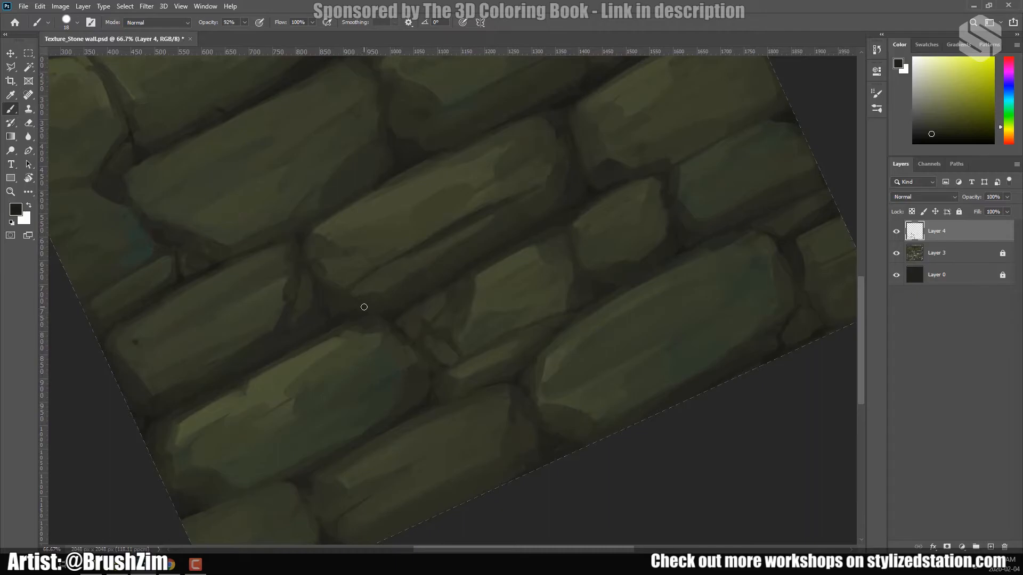
scroll(349, 280, down, 3)
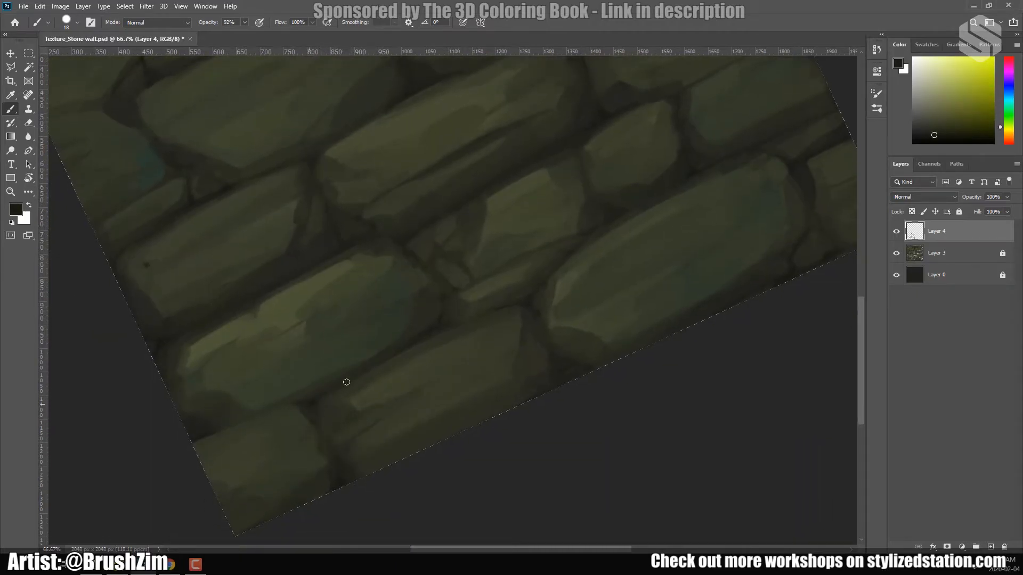
Step: Deepen the gaps around the lower-right stones and add a small filler stone beneath the small squarish stone
scroll(388, 320, right, 5)
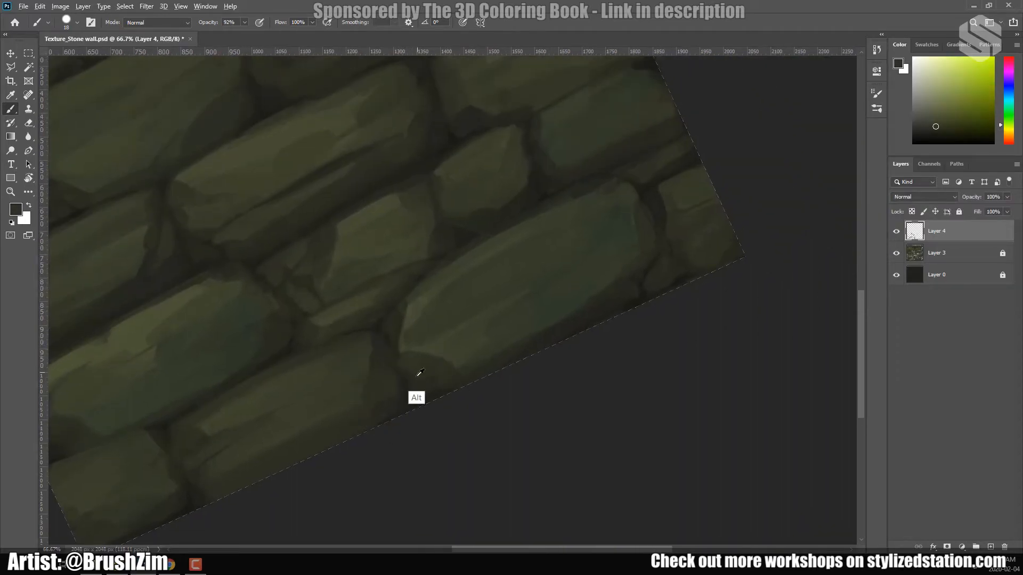
scroll(512, 434, up, 3)
scroll(310, 439, right, 3)
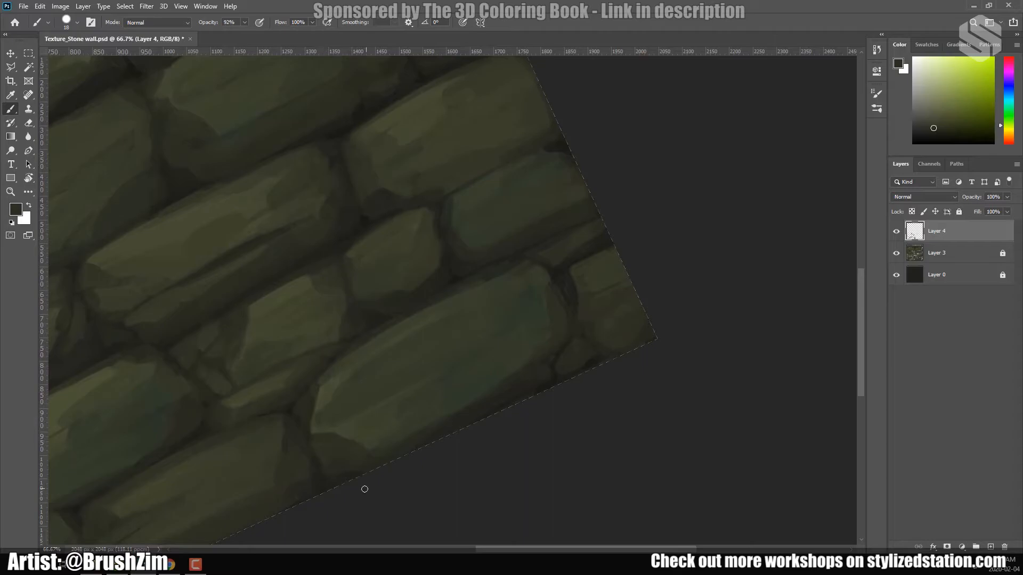
drag(460, 468, 535, 380)
scroll(413, 296, right, 3)
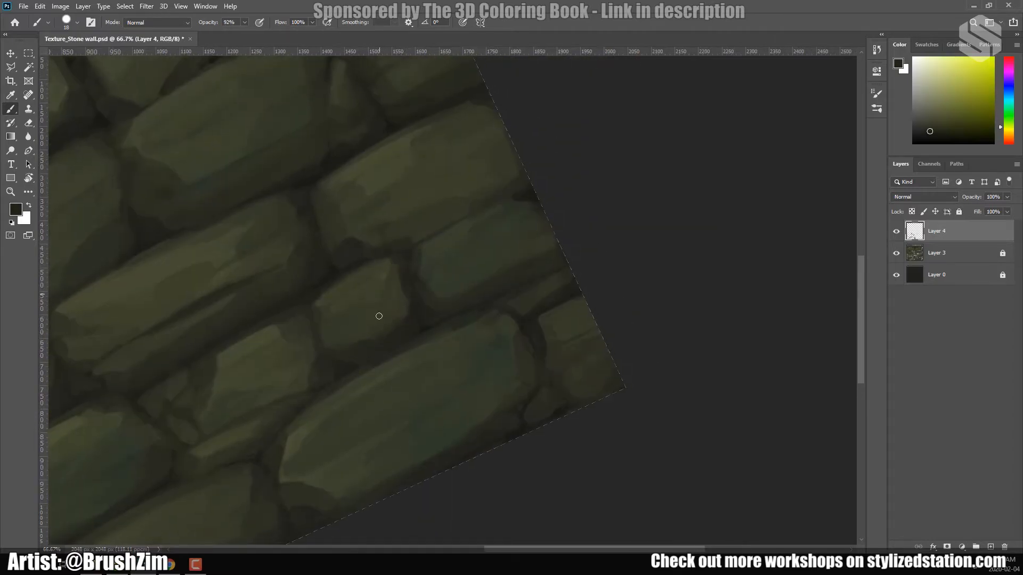
scroll(376, 312, up, 3)
scroll(395, 331, down, 3)
scroll(394, 319, right, 3)
scroll(376, 309, up, 2)
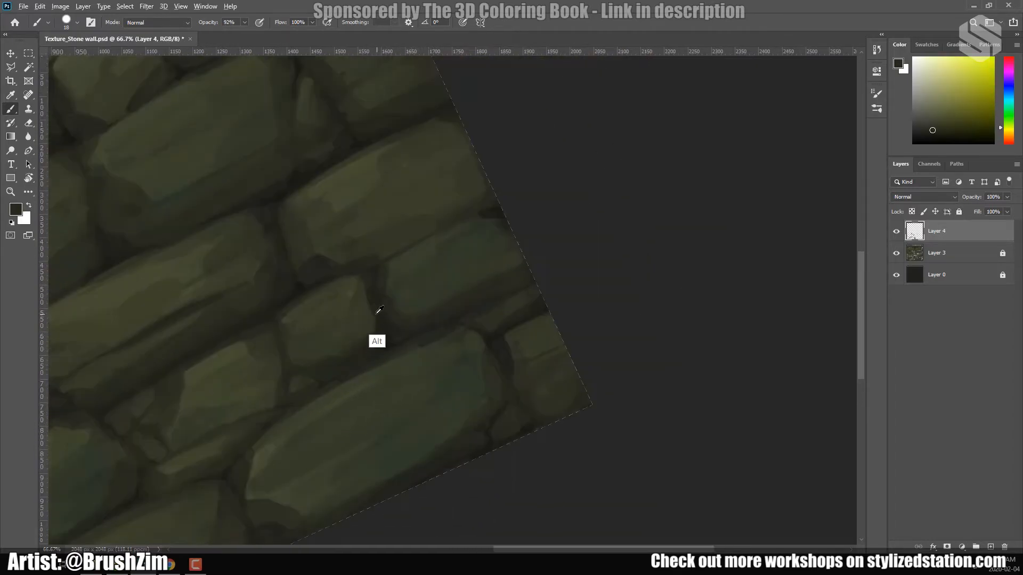
alt+click(491, 208)
Step: Sharpen the small wedge stone in the third row and darken the crevices around it with sampled shadow tones
scroll(421, 219, left, 10)
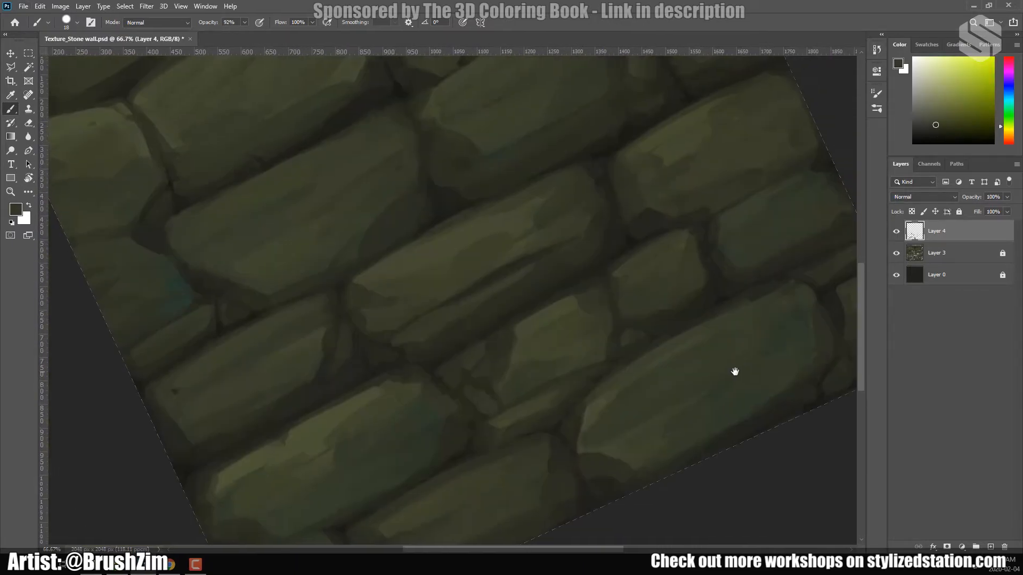
scroll(735, 372, left, 2)
scroll(394, 355, up, 4)
scroll(395, 373, right, 3)
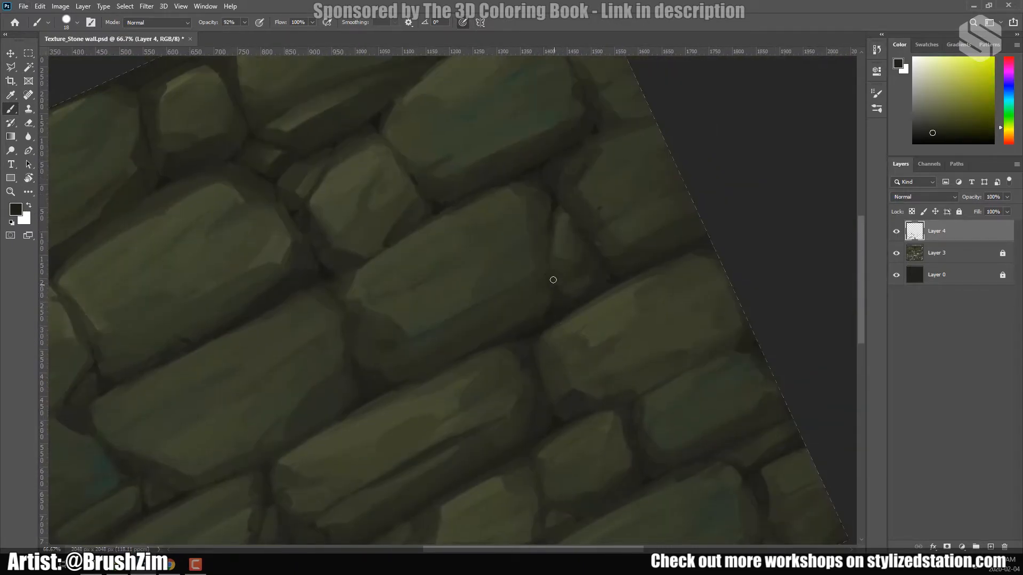
alt+click(605, 271)
scroll(588, 207, up, 1)
scroll(587, 207, left, 2)
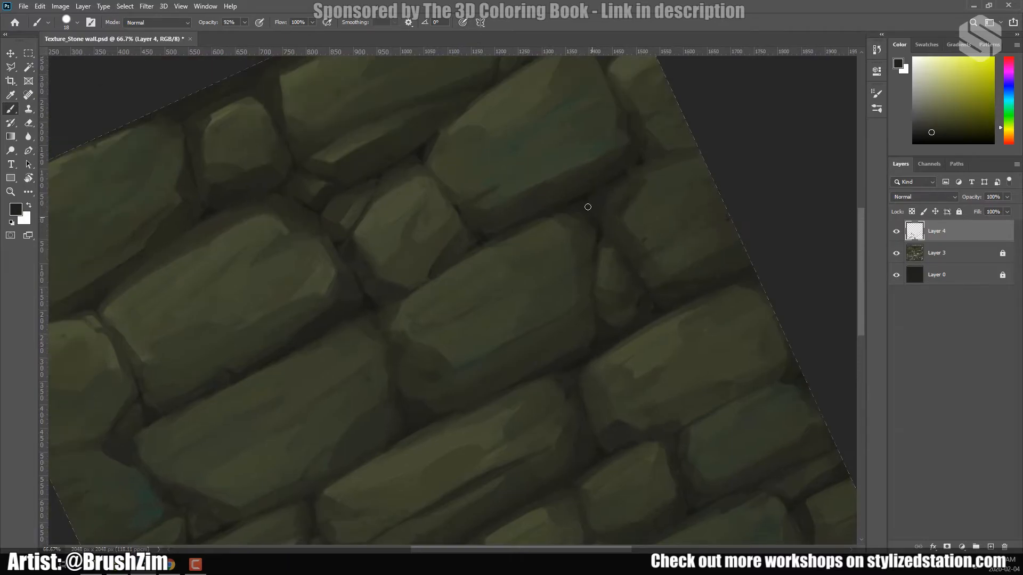
Step: Darken the gaps around the two middle stones of the third row and notch the right one's lower-left corner
scroll(441, 228, down, 2)
scroll(441, 229, left, 2)
alt+click(451, 255)
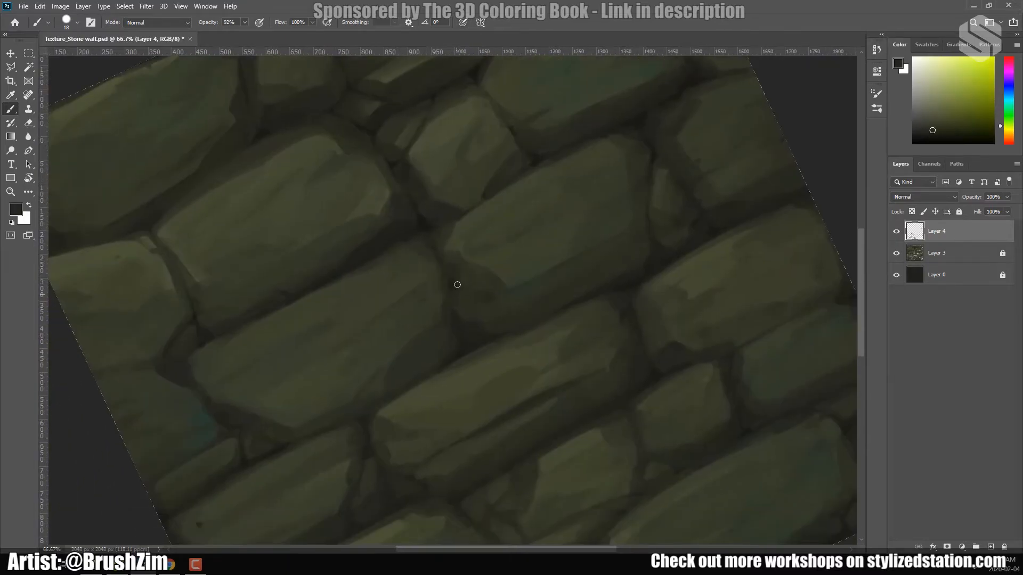
alt+click(445, 372)
scroll(231, 361, down, 1)
scroll(231, 361, left, 2)
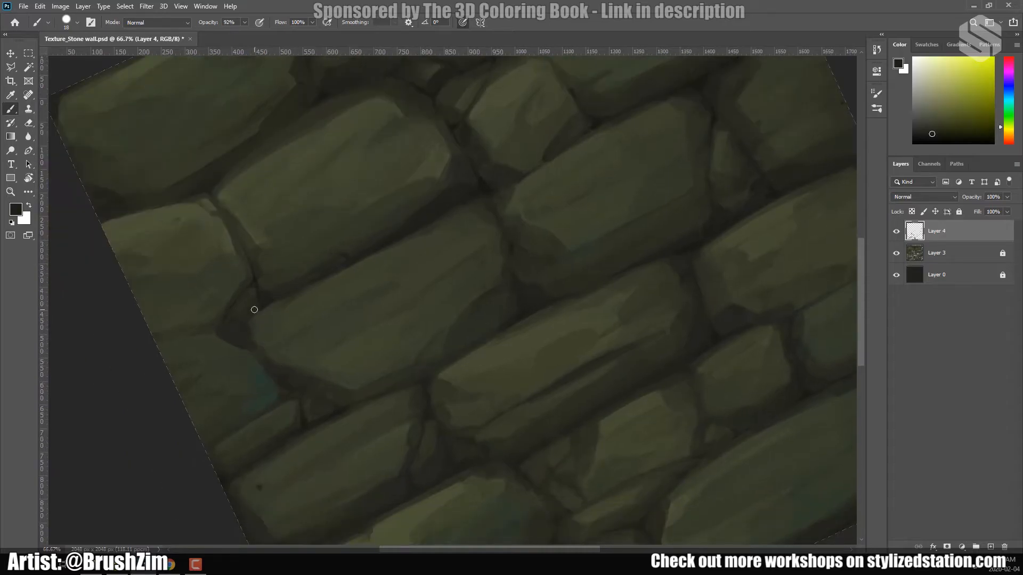
scroll(273, 375, down, 1)
scroll(273, 375, left, 2)
scroll(326, 370, up, 3)
scroll(327, 371, right, 4)
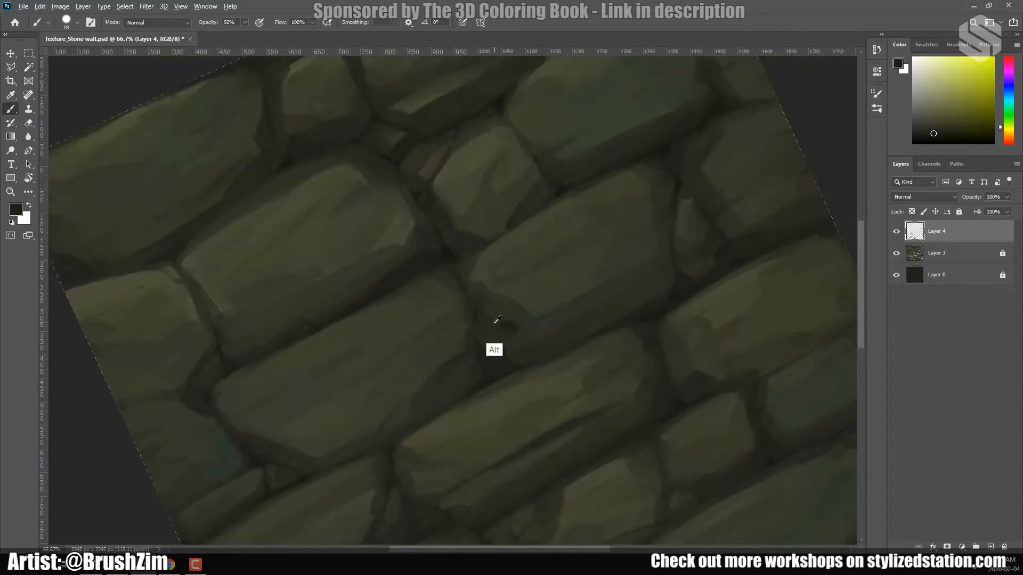
Step: Refine the upper-right stones' edges and paint a small filler stone below the end of the long top-row stone
scroll(475, 375, up, 3)
alt+click(494, 208)
scroll(493, 207, right, 4)
alt+click(598, 213)
scroll(598, 212, right, 2)
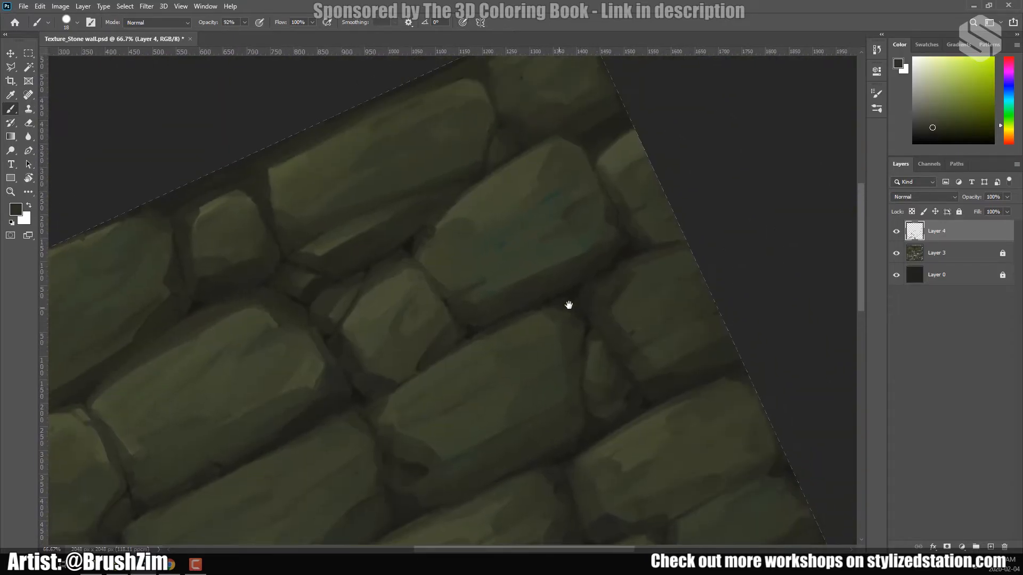
alt+click(635, 272)
scroll(635, 272, right, 2)
alt+click(609, 297)
alt+click(600, 193)
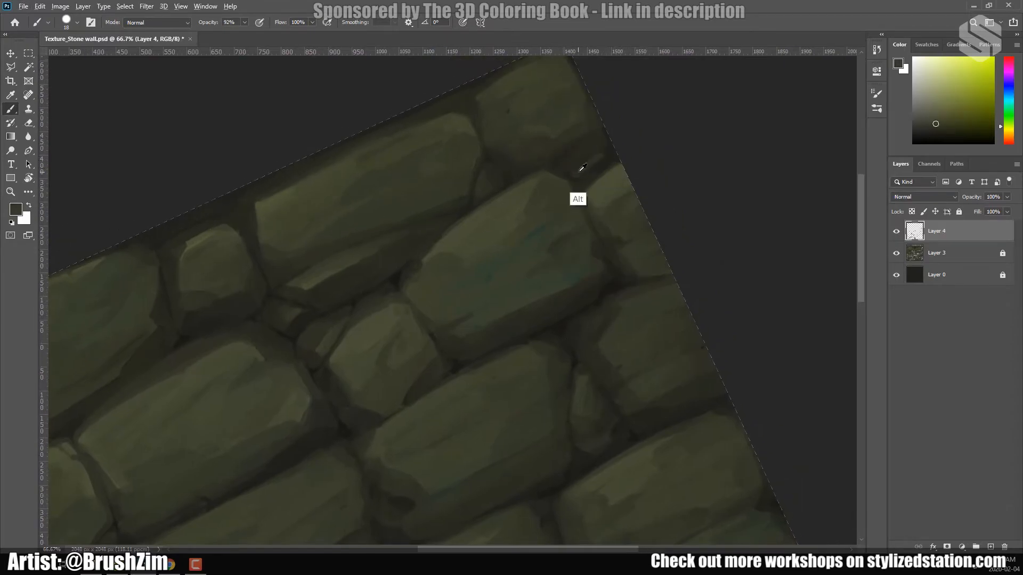
Step: Compare the whole wall with and without Layer 4, then return the canvas to its upright orientation
key(z)
alt+click(513, 319)
alt+click(479, 296)
click(897, 231)
click(896, 231)
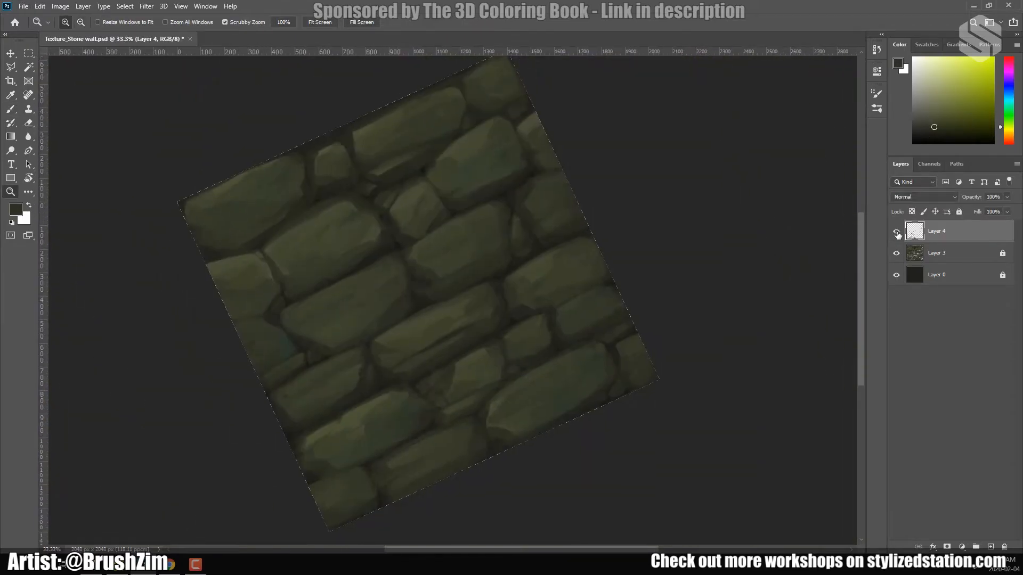
key(r)
key(Escape)
Step: Paint a crack through the second bottom-row stone and scatter small dark pits over the stone faces
key(b)
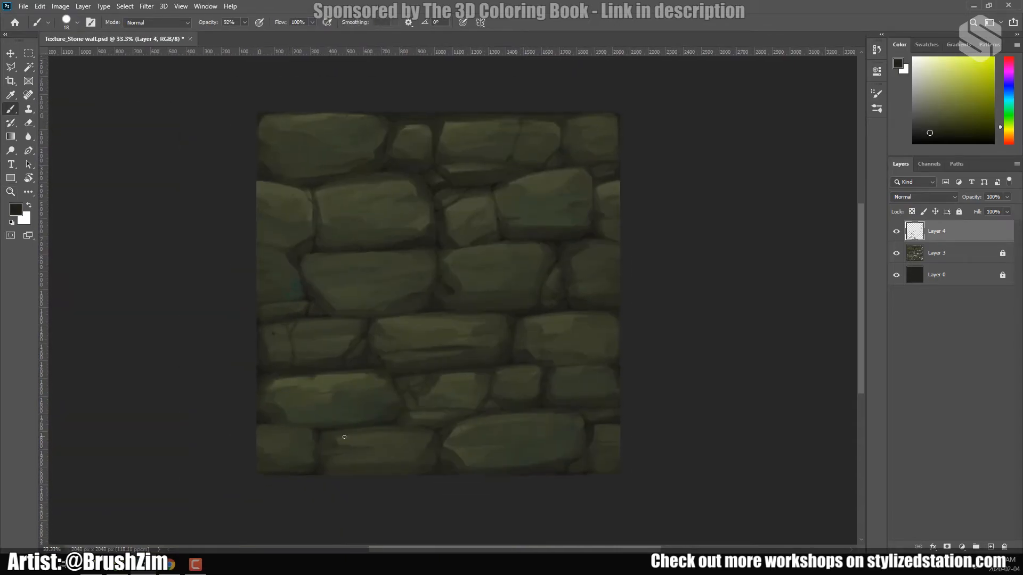
alt+click(493, 384)
drag(399, 417, 406, 425)
alt+click(332, 275)
alt+click(391, 303)
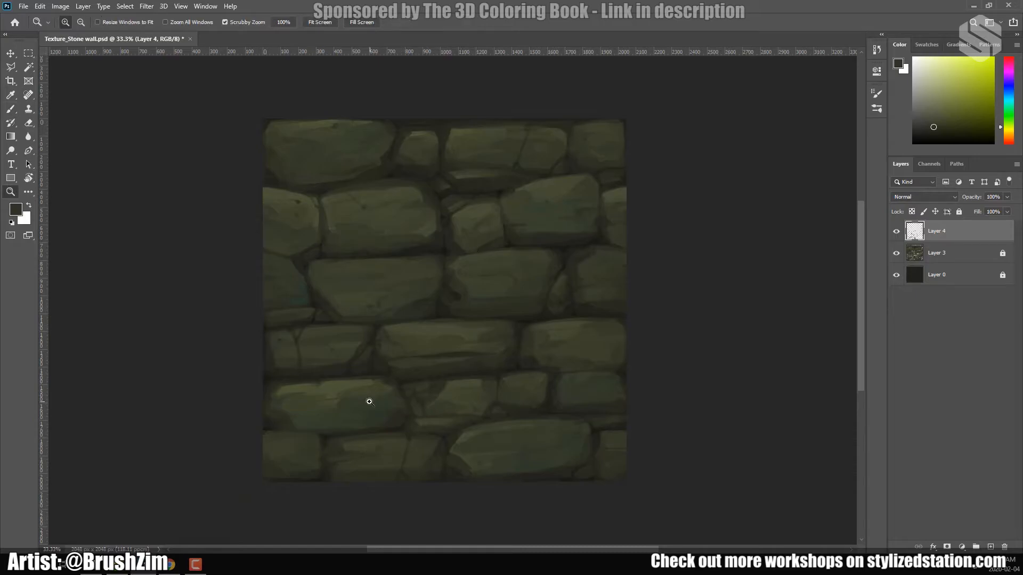
Step: Refine the crack in the fourth row's leftmost stone with a finer brush, alternating sampled highlight and shadow tones
scroll(368, 402, up, 1)
right_click(328, 314)
click(314, 315)
alt+click(313, 315)
alt+click(328, 303)
alt+click(319, 325)
right_click(320, 320)
click(300, 308)
alt+click(305, 292)
alt+click(312, 304)
alt+click(319, 323)
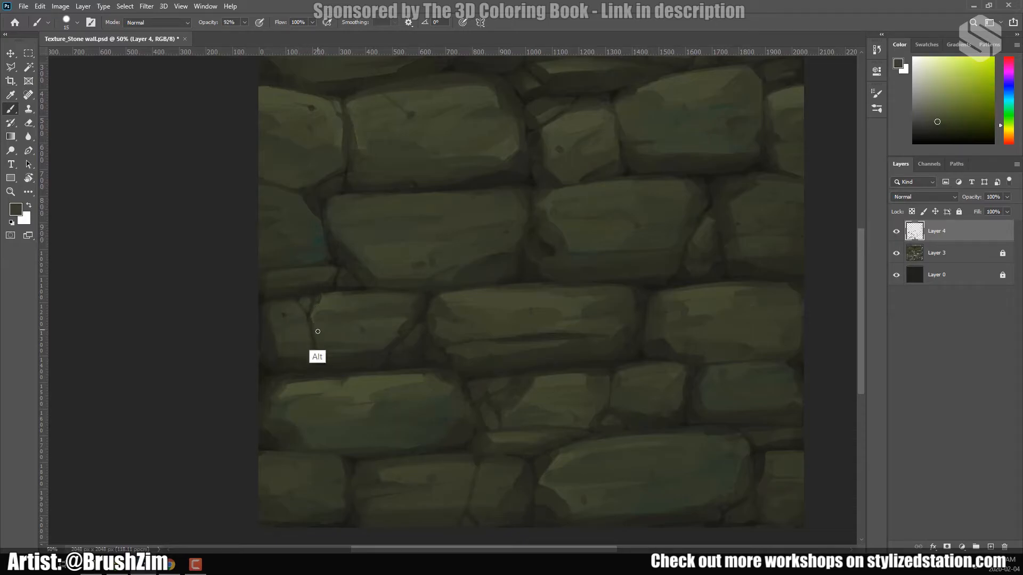
Step: Enlarge the brush to 20 and paint a small stone chip at the top of the cracked bottom-row stone
scroll(336, 415, right, 3)
scroll(397, 401, down, 3)
alt+click(396, 401)
alt+click(397, 401)
key(])
click(395, 382)
right_click(394, 385)
alt+click(387, 438)
scroll(409, 442, left, 1)
scroll(408, 441, down, 1)
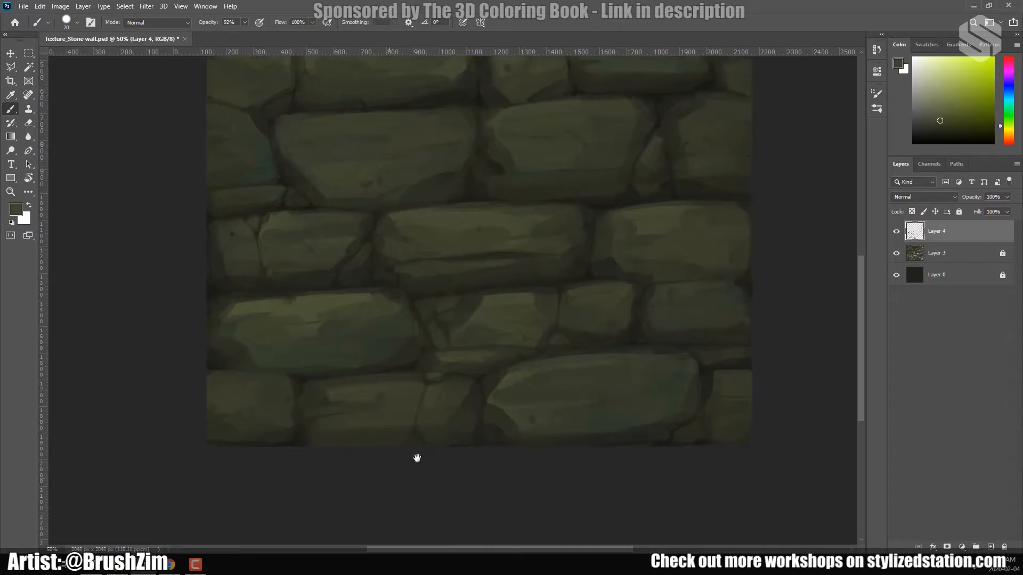
Step: Refine the planes and edges of the large leftmost stone in the fifth row with sampled light and shadow tones
scroll(416, 456, right, 1)
scroll(416, 456, up, 1)
scroll(532, 404, up, 1)
alt+click(446, 393)
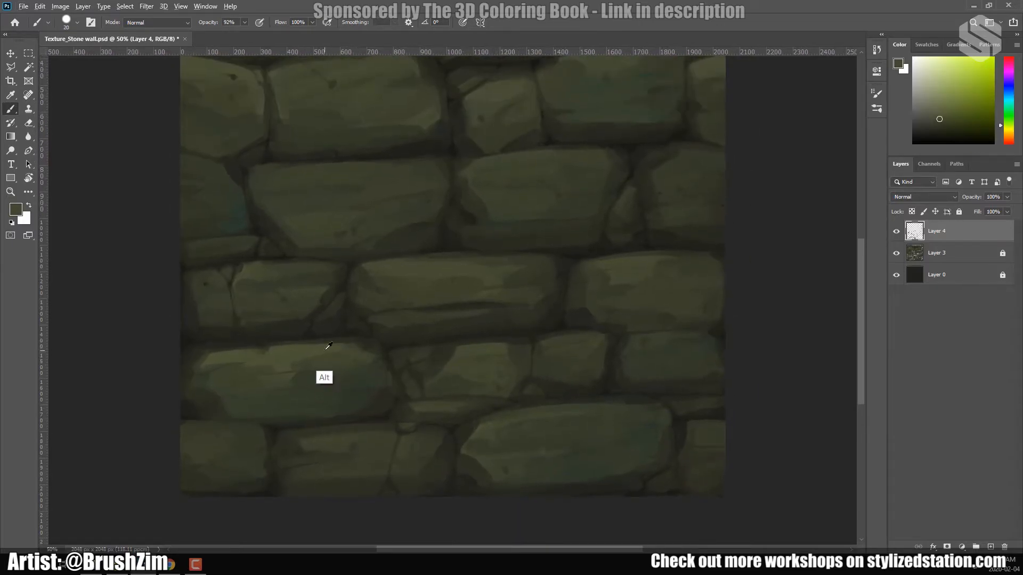
alt+click(325, 372)
scroll(282, 386, down, 1)
alt+click(236, 389)
scroll(355, 384, right, 2)
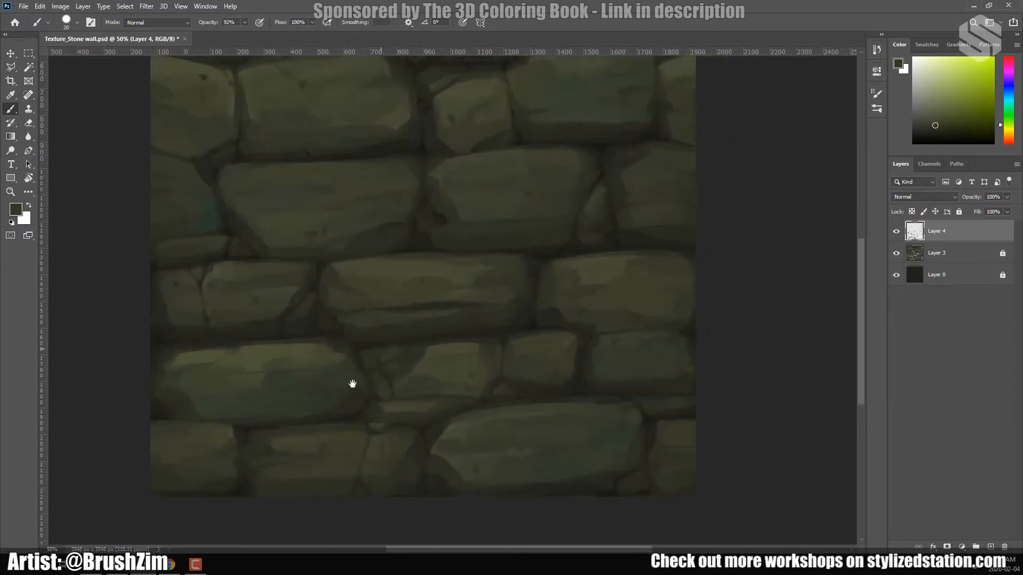
scroll(610, 400, right, 1)
Step: Touch up the fragmented stone, its squarish neighbour and the lower edge of the fifth row's leftmost stone
alt+click(606, 403)
scroll(360, 483, up, 2)
alt+click(415, 347)
alt+click(468, 372)
alt+click(623, 351)
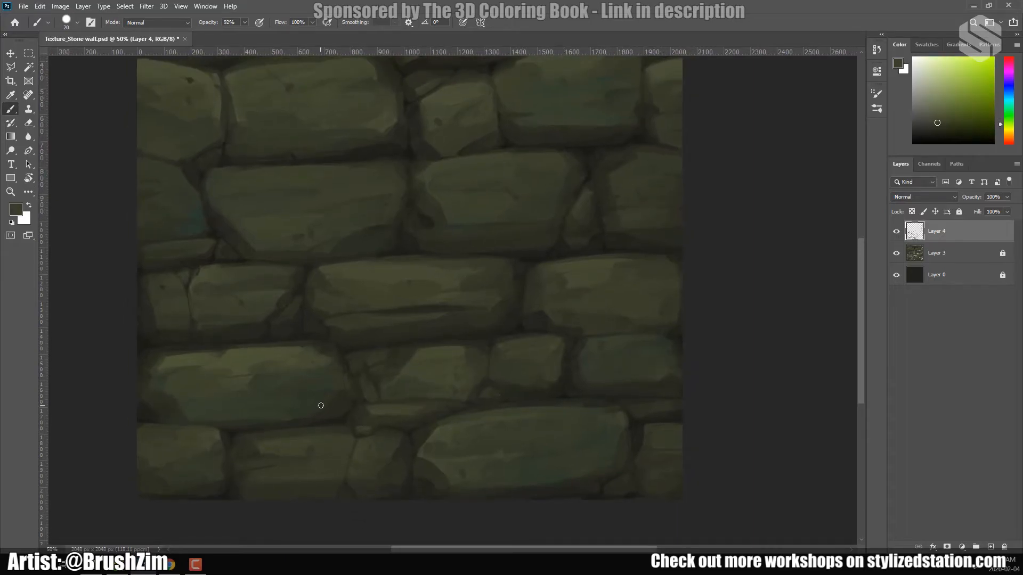
alt+click(202, 404)
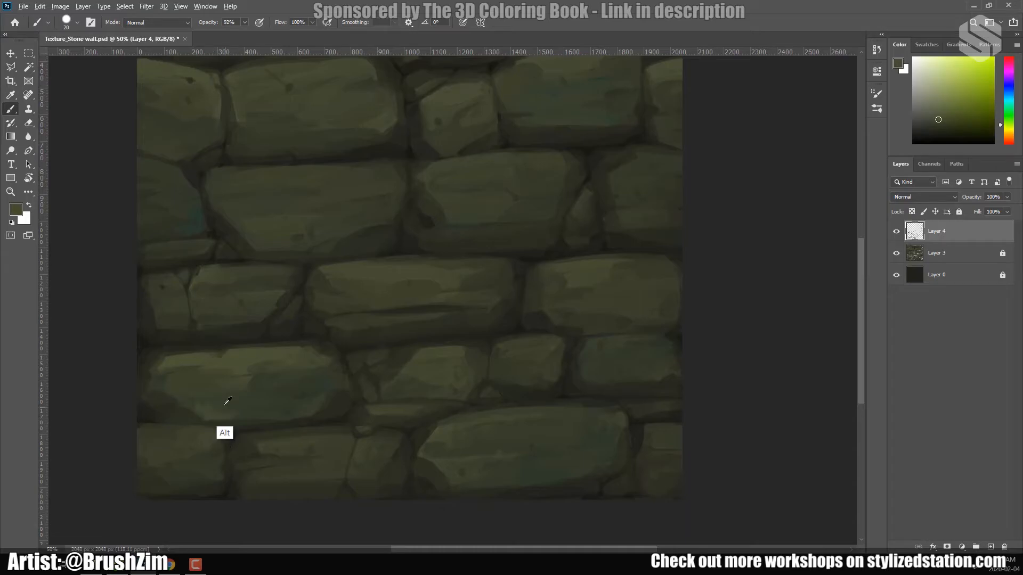
alt+click(223, 433)
Step: Refine the edges and surface tones of the bottom-row stones and the long middle stone of the fourth row
drag(361, 464, 309, 427)
alt+click(532, 452)
alt+click(534, 426)
drag(304, 330, 359, 372)
drag(346, 288, 369, 312)
alt+click(382, 352)
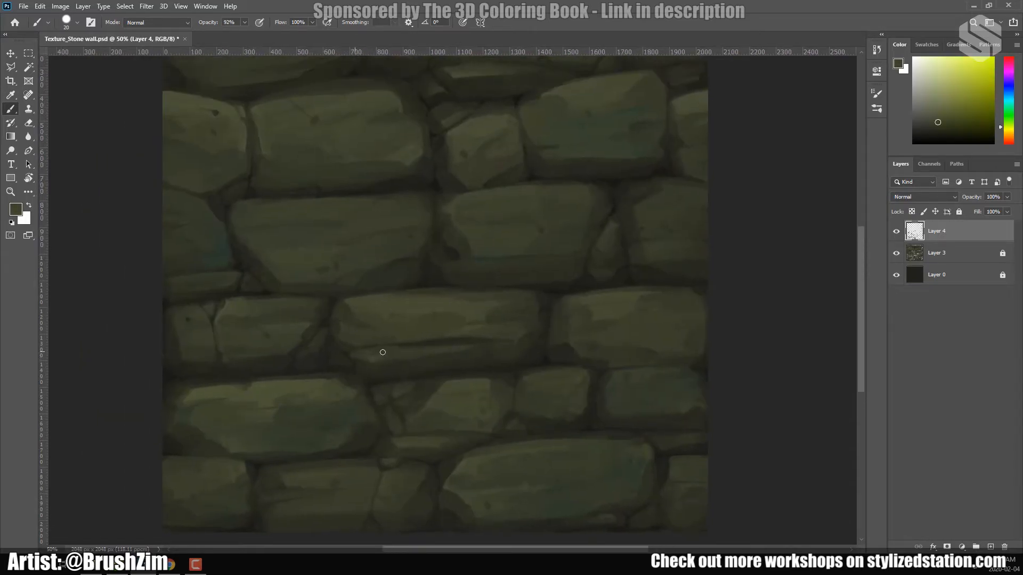
Step: Touch up the fourth row's leftmost and rightmost stones and the squarish fifth-row stone with sampled olive tones
alt+click(307, 303)
drag(453, 387, 434, 429)
alt+click(562, 420)
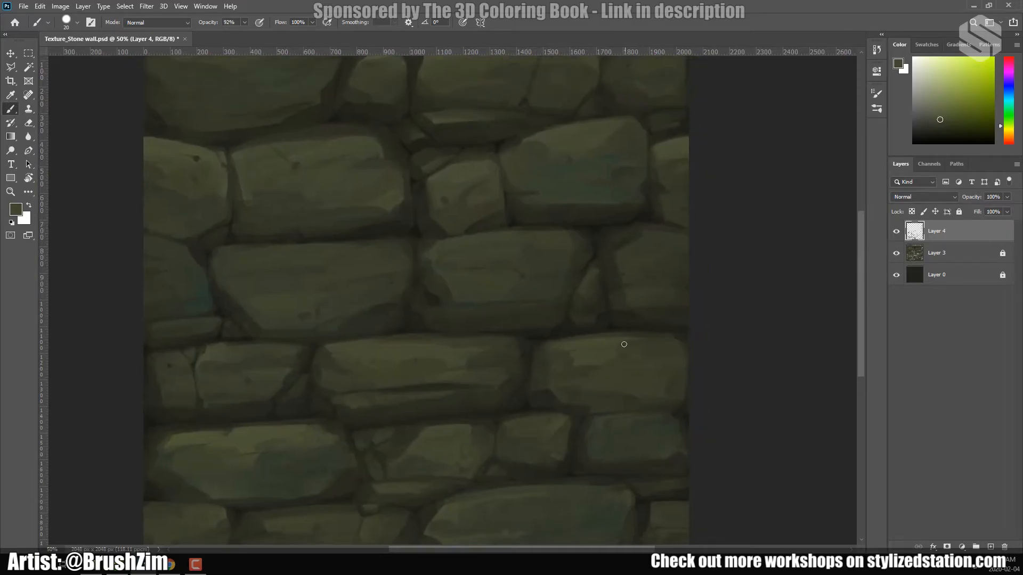
drag(600, 366, 617, 361)
drag(401, 282, 426, 277)
alt+click(426, 277)
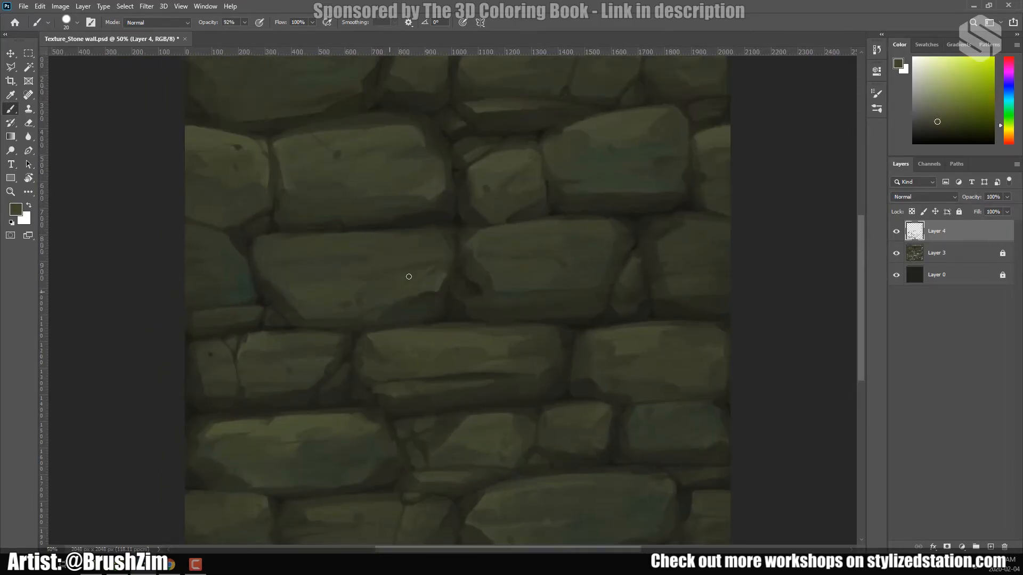
Step: Refine the wide third-row stone's left edge and the small filler stones beside it with sampled light and shadow tones
alt+click(249, 315)
drag(427, 384, 410, 407)
alt+click(255, 269)
alt+click(246, 270)
alt+click(284, 229)
alt+click(205, 245)
drag(425, 352, 369, 373)
drag(477, 315, 377, 343)
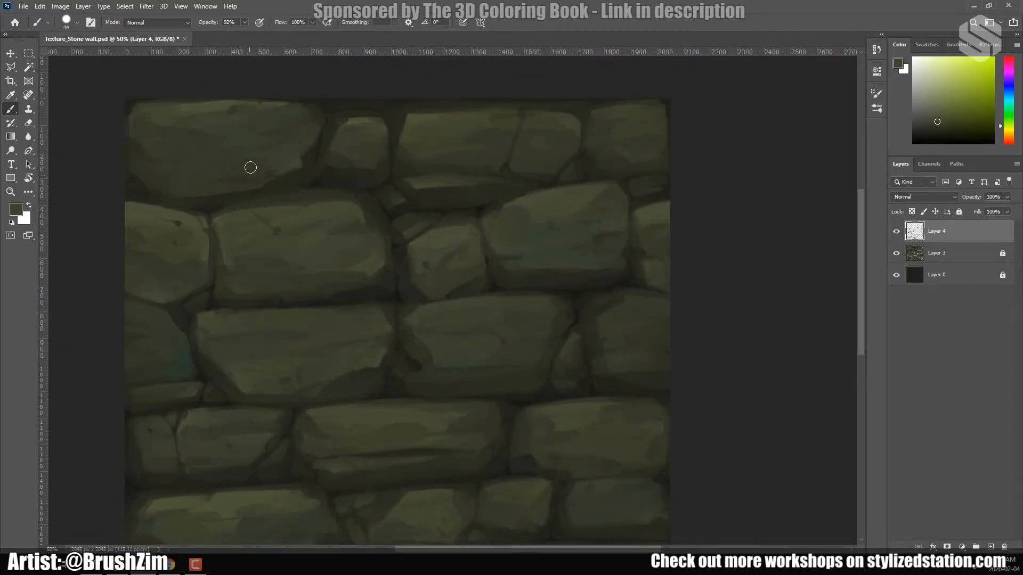
Step: Reduce the brush to 14 and paint a small chip at the base of the crack in the wide top-row stone
mouse_move(507, 146)
mouse_down()
mouse_move(469, 154)
mouse_move(465, 177)
mouse_up()
alt+click(467, 175)
click(463, 23)
alt+click(459, 181)
click(463, 23)
alt+click(490, 116)
alt+click(488, 128)
drag(487, 129, 480, 122)
alt+click(484, 118)
drag(505, 260, 553, 201)
drag(360, 323, 403, 217)
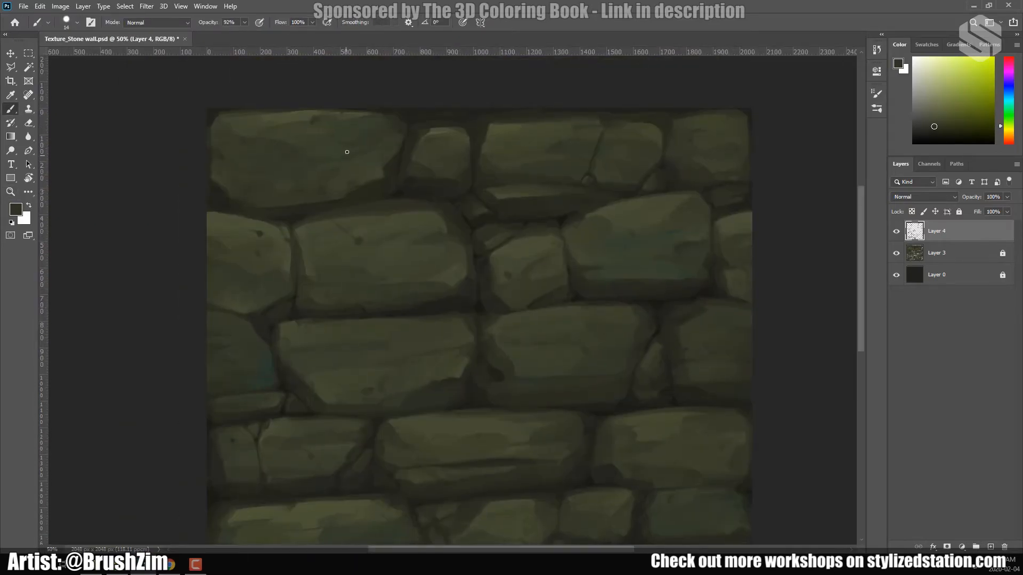
scroll(347, 152, down, 1)
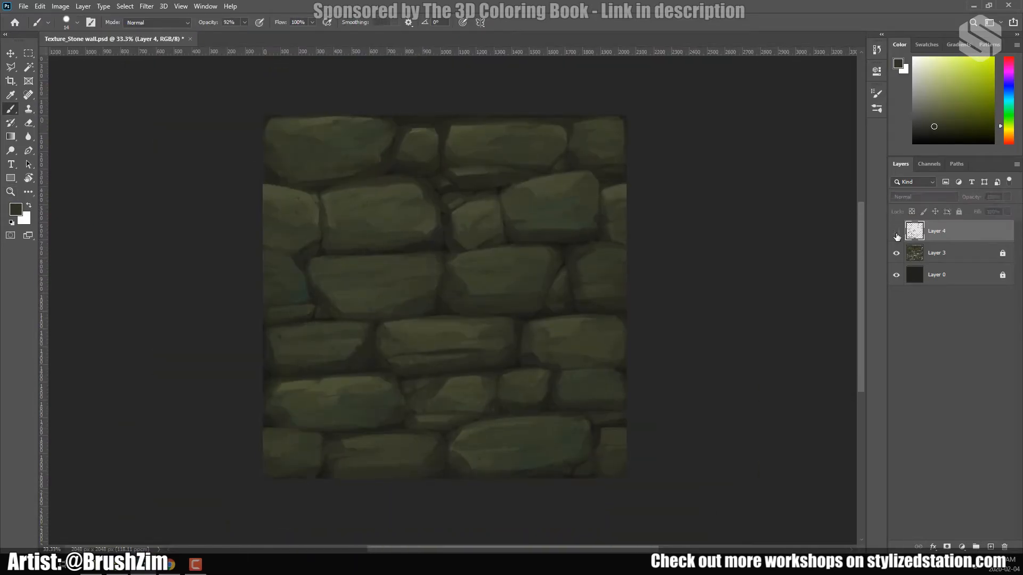
scroll(398, 229, up, 1)
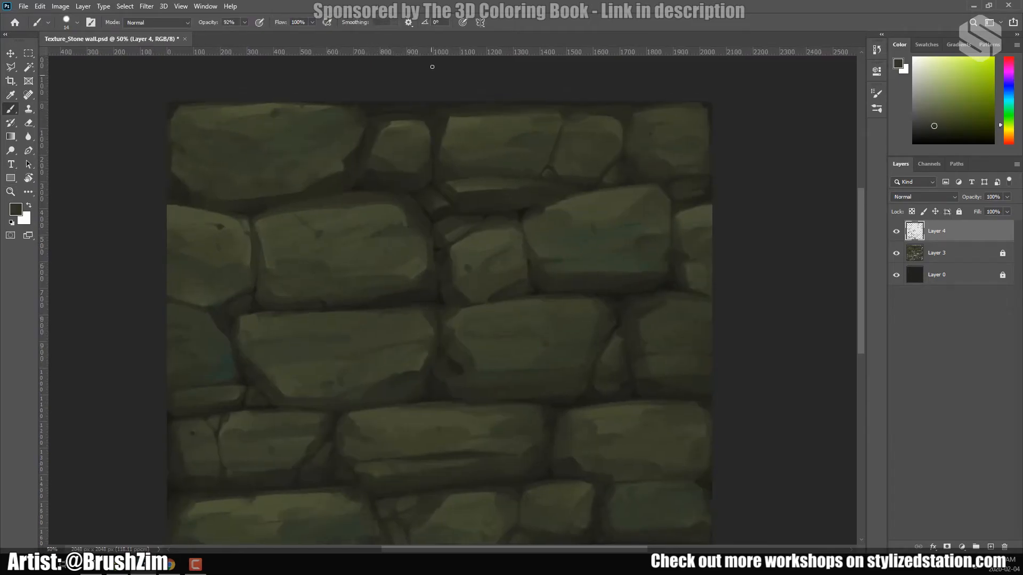
Step: Enlarge the brush to 17 and paint a diagonal crack across the wide cushion-shaped stone in the second row
alt+click(301, 195)
key(])
mouse_move(404, 374)
mouse_down()
mouse_move(395, 321)
mouse_move(402, 364)
mouse_up()
drag(310, 252, 315, 288)
alt+click(403, 229)
Step: Shape a small broken fragment at the left end of the second-row crack with sampled dark and light tones
alt+click(280, 279)
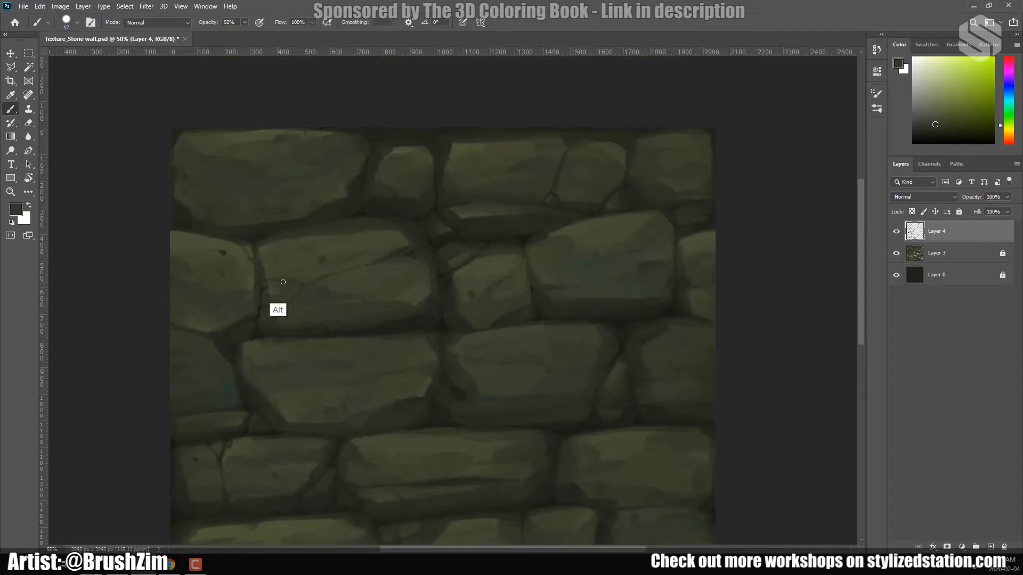
alt+click(269, 278)
alt+click(274, 302)
alt+click(272, 306)
alt+click(262, 305)
drag(308, 285, 224, 288)
alt+click(241, 261)
drag(359, 462, 358, 325)
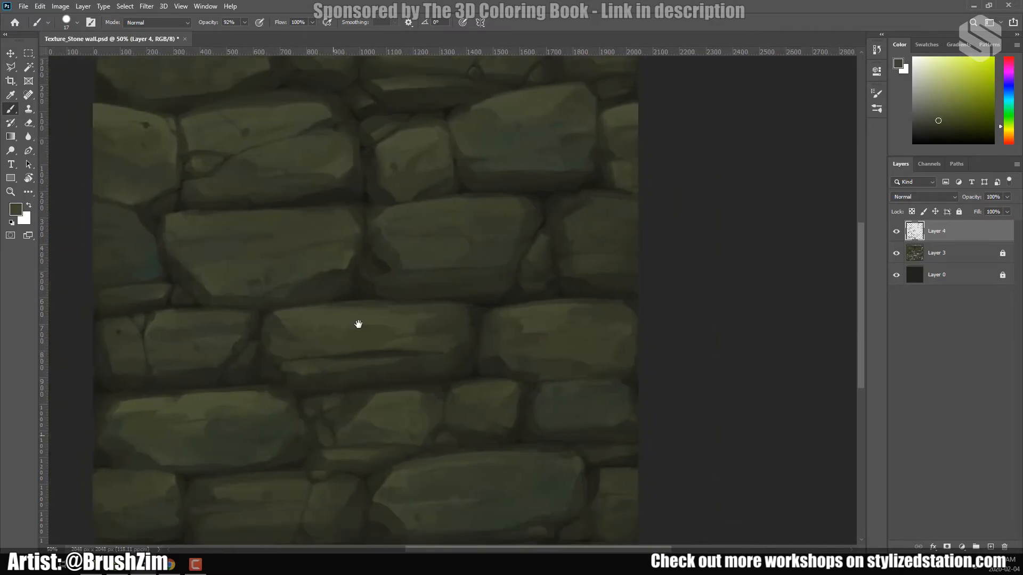
Step: Save the file and add a new layer above Layer 4
key(z)
alt+click(375, 387)
key(ctrl+s)
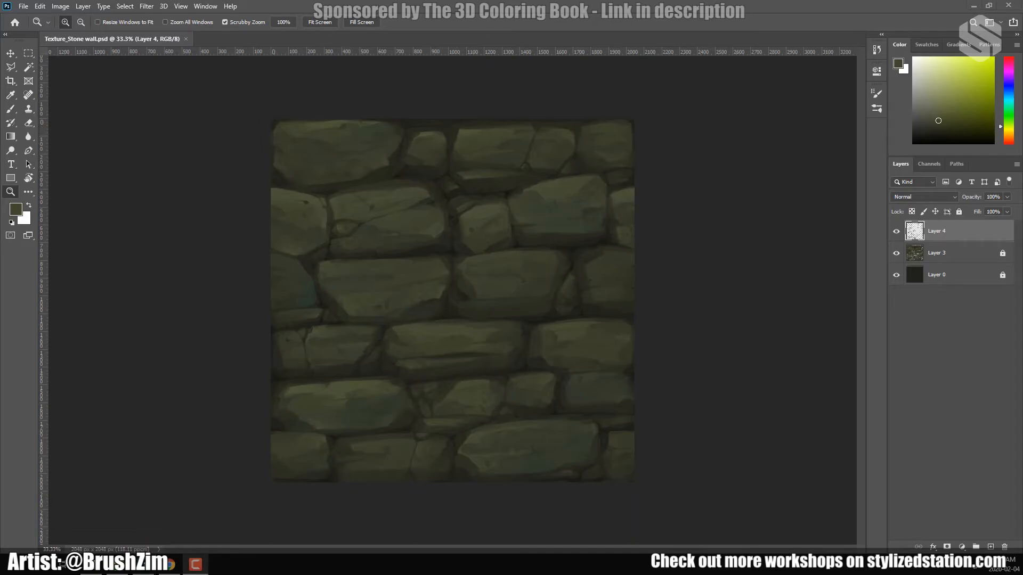
click(990, 547)
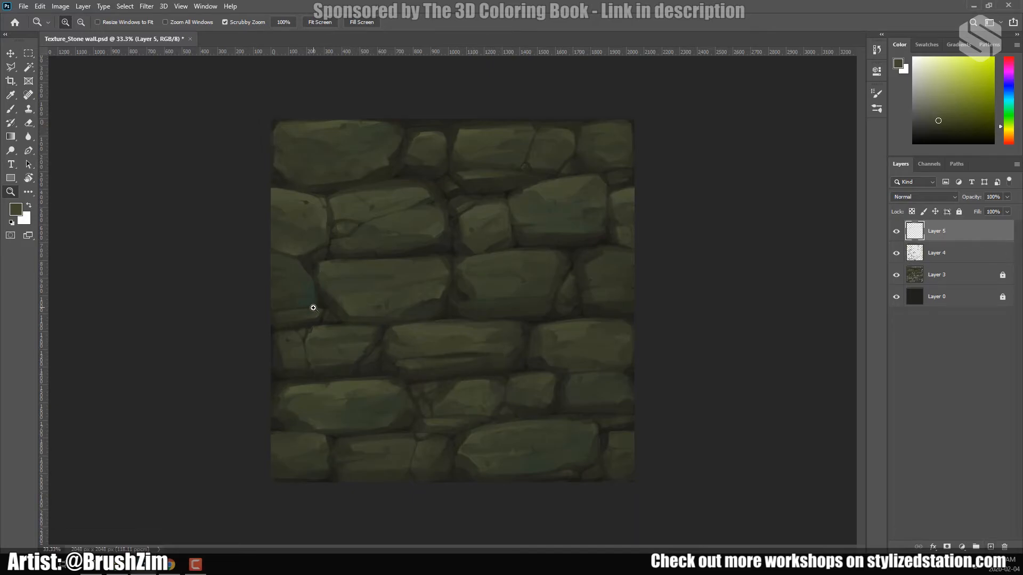
key(b)
Step: Unlock Layer 3, merge it with Layer 4 and brighten the merged layer with Levels
click(956, 274)
click(959, 211)
shift+click(956, 252)
key(ctrl+e)
key(ctrl+l)
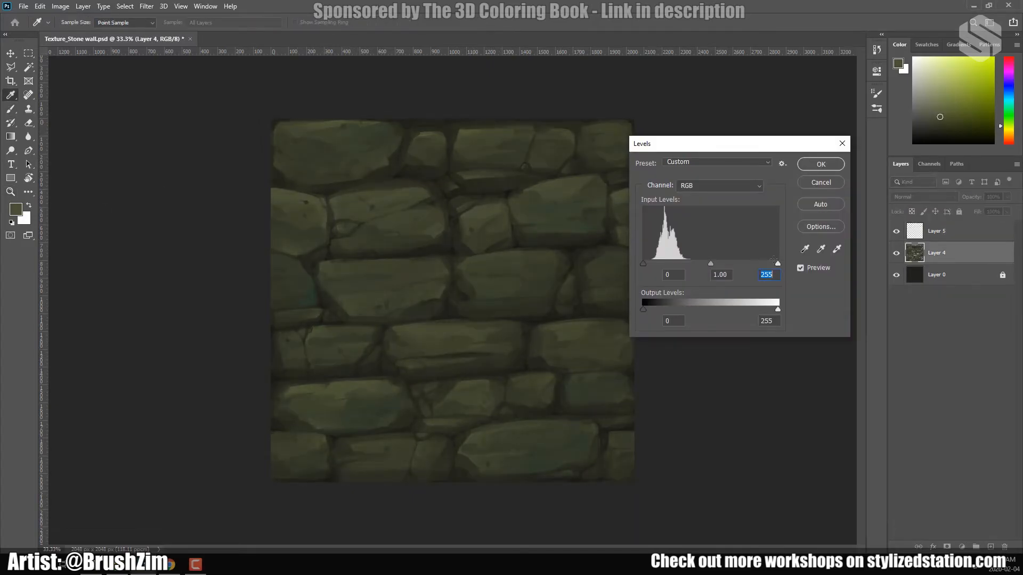
click(759, 272)
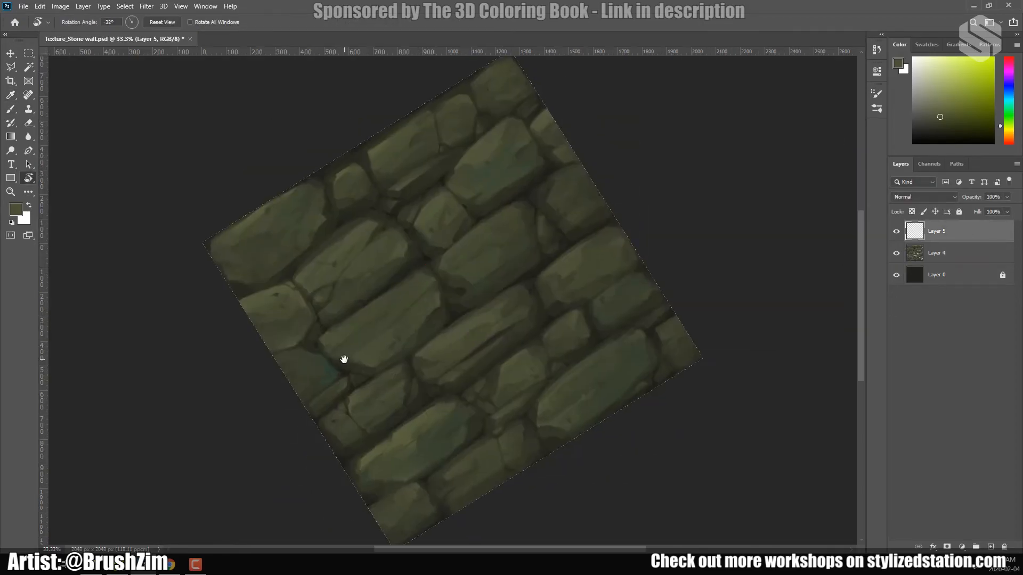
drag(344, 359, 417, 415)
key(Escape)
key(b)
click(974, 111)
drag(1008, 126, 1008, 141)
drag(470, 314, 510, 280)
key(ctrl+z)
click(1009, 97)
key(bracketright)
key(bracketright)
key(bracketright)
key(bracketright)
key(bracketright)
Step: Lasso the small second-row stone, both third-row edge stones, the fourth row's leftmost stones and the two rightmost full stones of the fifth row
key(l)
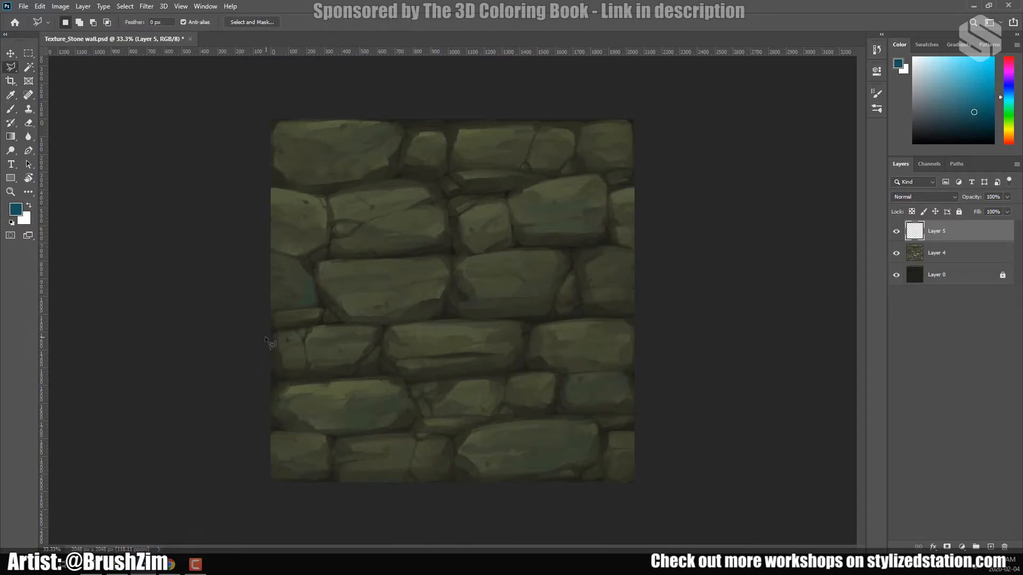
drag(516, 247, 454, 226)
drag(508, 205, 517, 247)
mouse_move(530, 413)
mouse_down()
mouse_move(578, 373)
mouse_move(533, 415)
mouse_up()
mouse_move(267, 255)
mouse_down()
mouse_move(255, 327)
mouse_move(267, 254)
mouse_up()
mouse_move(583, 317)
mouse_down()
mouse_move(610, 244)
mouse_move(585, 318)
mouse_up()
key(ctrl+d)
key(ctrl+z)
key(b)
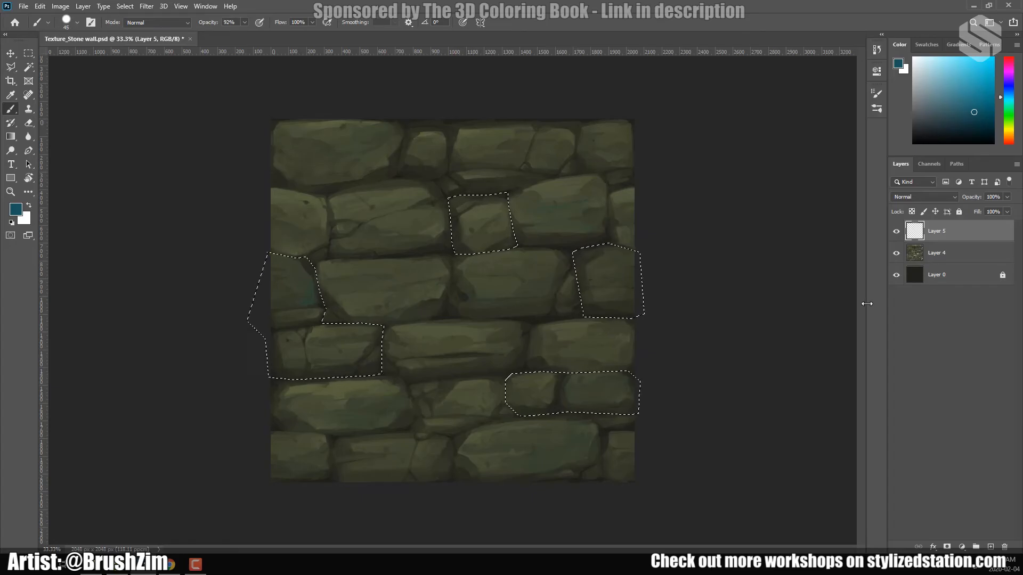
Step: Add the cracked stone in the bottom row to the lasso selection
key(l)
shift+click(335, 437)
click(410, 432)
click(452, 437)
click(453, 484)
click(381, 487)
click(333, 482)
click(335, 437)
Step: Darken the selected stones on Layer 4 by lowering the Levels output white, and tint them teal with Color Balance
click(970, 257)
key(ctrl+l)
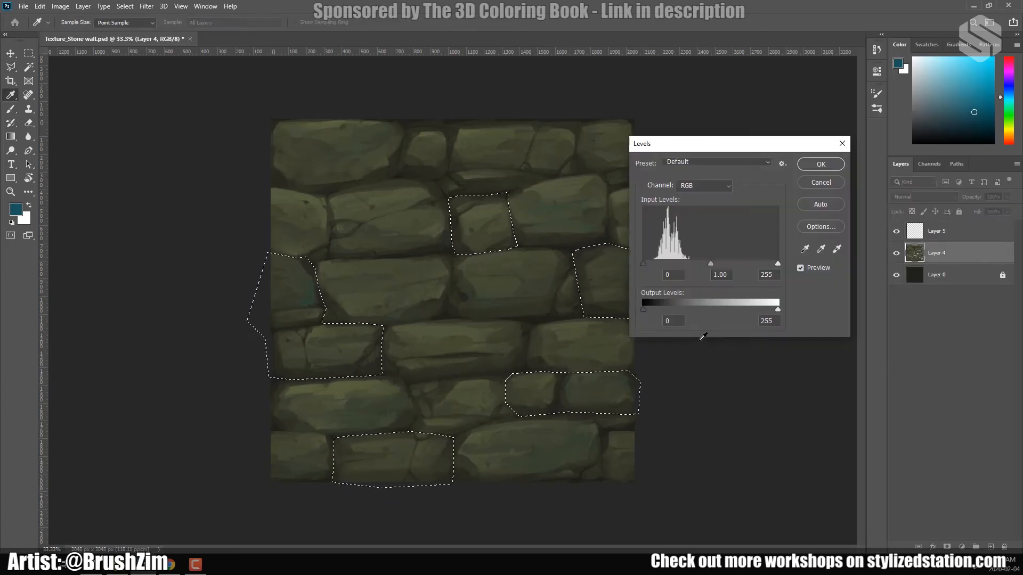
drag(777, 309, 770, 310)
key(Return)
key(ctrl+b)
key(Return)
key(ctrl+d)
key(z)
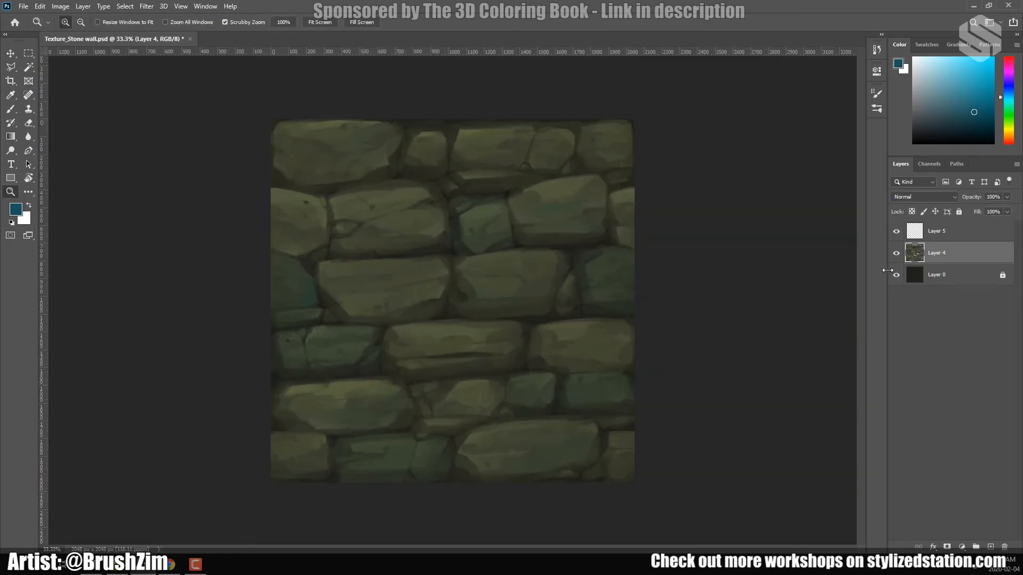
Step: Compare the wall with and without the teal tint, keep the tint and save the file
key(ctrl+z)
key(ctrl+shift+z)
key(ctrl+s)
key(b)
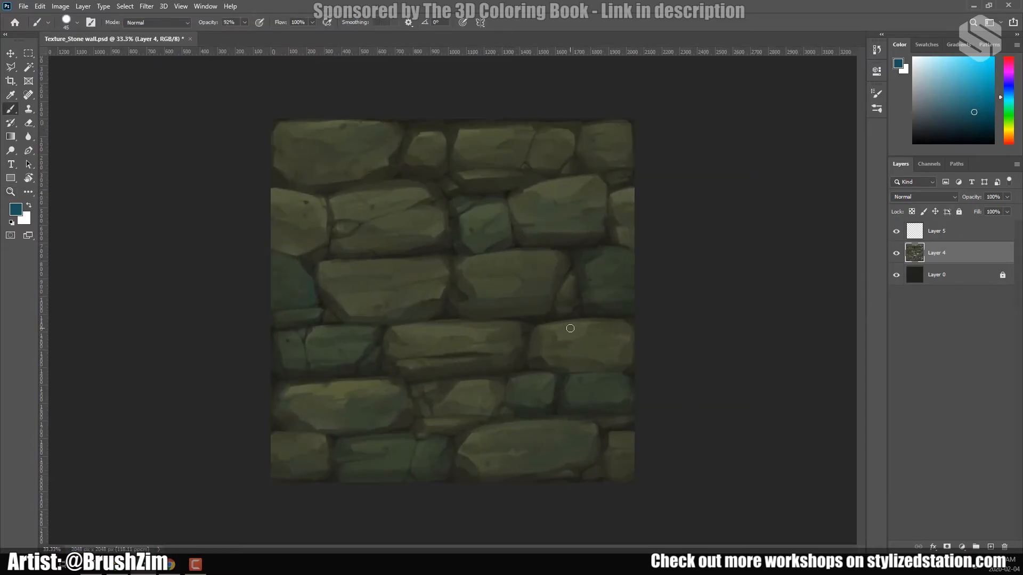
Step: Deepen the darks of Layer 4 by raising the Levels input black point to 6
key(ctrl+l)
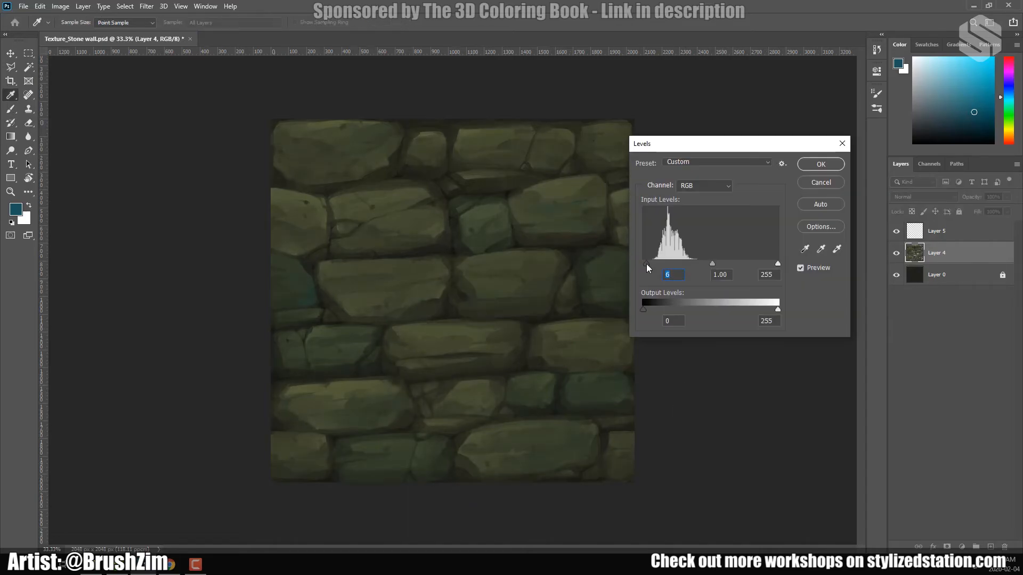
click(818, 202)
key(z)
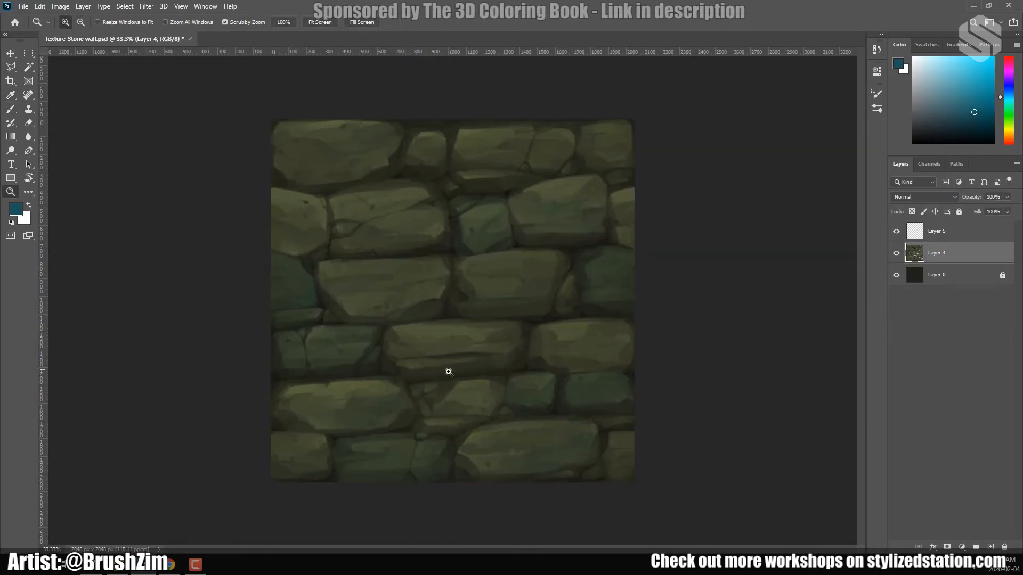
Step: Lock Layer 4 and shade the crevices on Layer 5 with a sampled near-black, using a large soft brush at 23% opacity
key(b)
alt+click(447, 228)
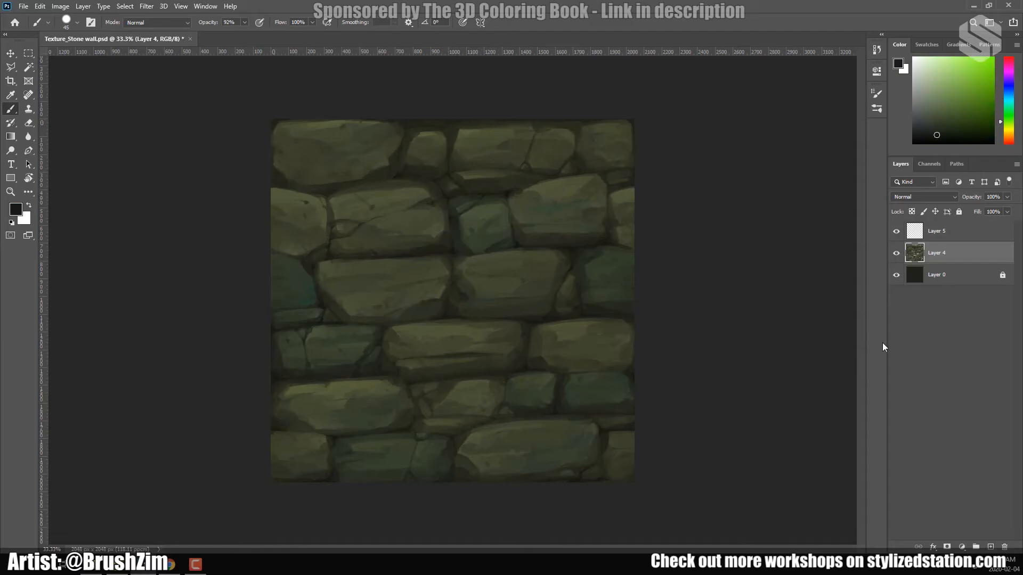
click(958, 211)
click(942, 231)
right_click(455, 246)
key(Return)
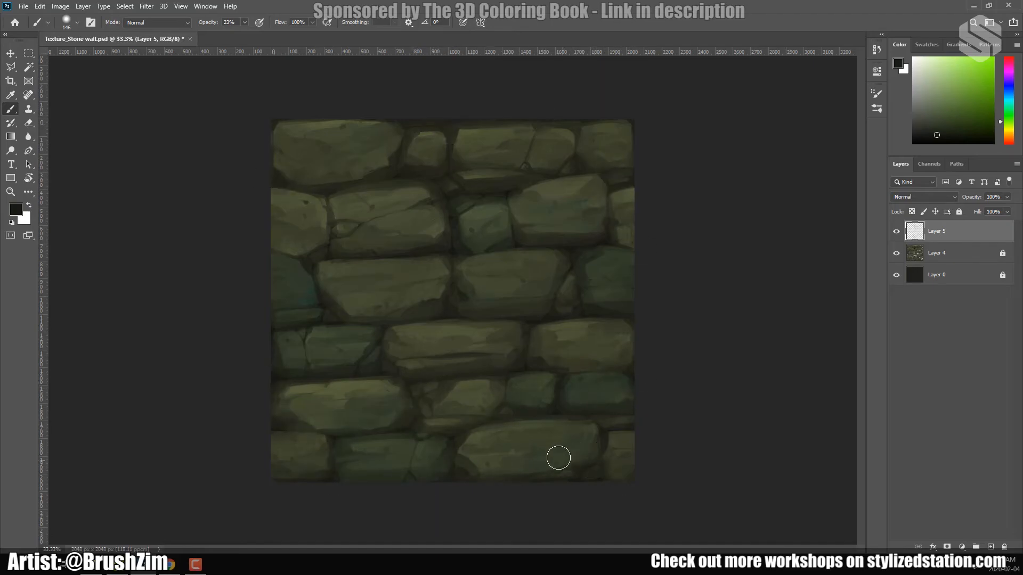
key(z)
alt+click(625, 341)
click(414, 289)
Step: Merge Layers 4 and 5 and add a new empty layer on top
click(954, 253)
ctrl+click(966, 234)
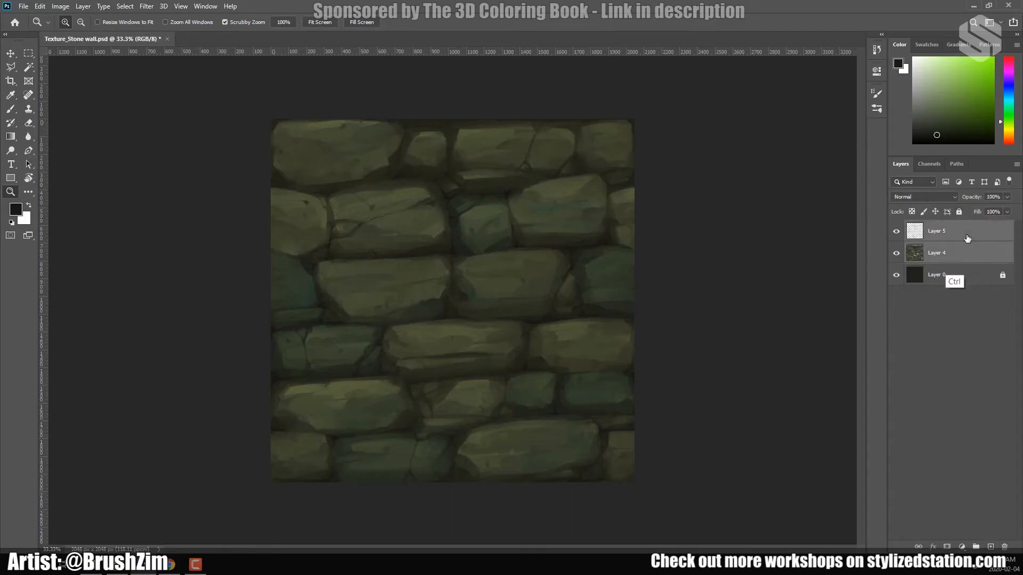
key(ctrl+e)
click(991, 547)
Step: With light olive 657046 and a size 14 brush at 42% opacity, highlight the edges of the first two top-row stones
click(381, 139)
drag(194, 356, 283, 503)
key(b)
alt+click(428, 311)
click(16, 208)
click(92, 346)
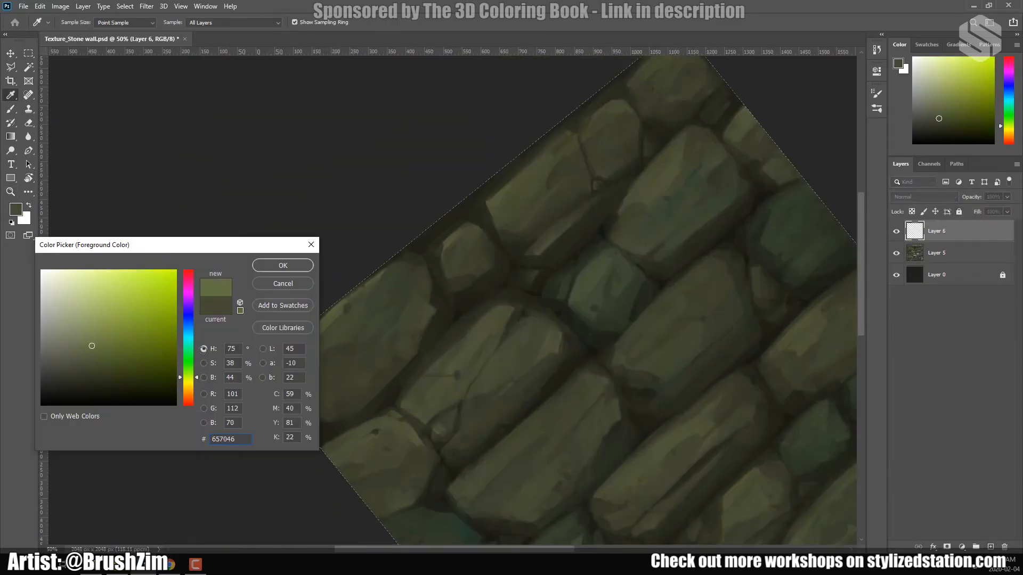
click(283, 265)
right_click(444, 326)
drag(245, 23, 230, 35)
drag(377, 411, 367, 391)
drag(459, 259, 481, 247)
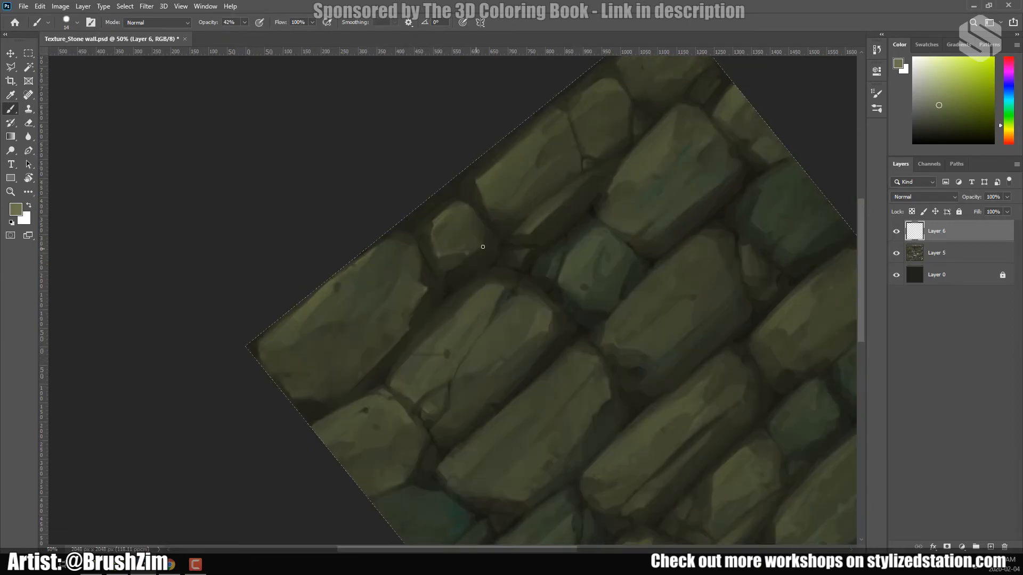
Step: Add edge highlights to the cracked second-row stone, the small teal stone and the remaining top-row stones
drag(417, 400, 444, 351)
drag(397, 315, 432, 293)
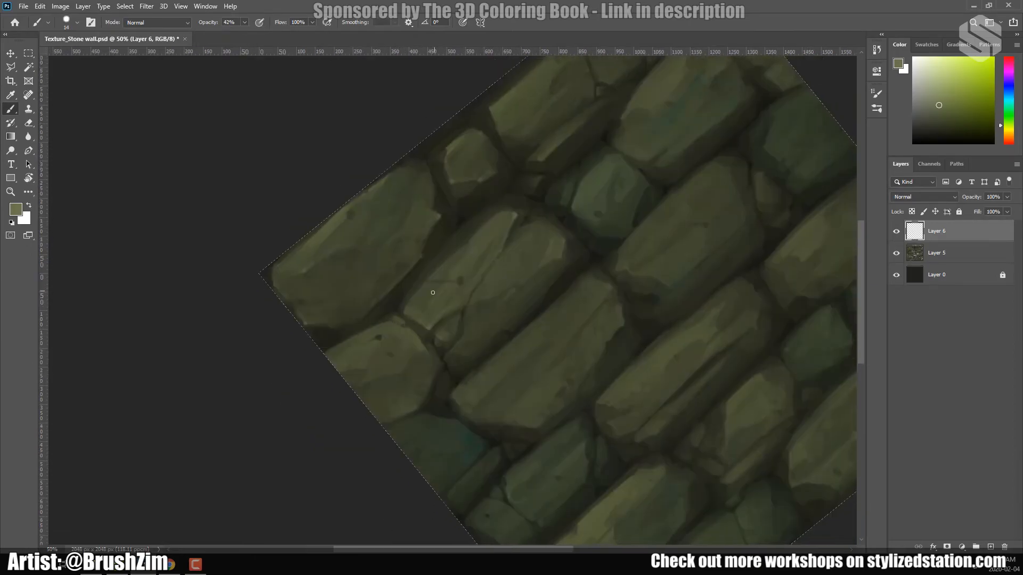
mouse_move(573, 178)
mouse_down()
mouse_move(524, 238)
mouse_move(564, 217)
mouse_up()
drag(514, 202, 511, 233)
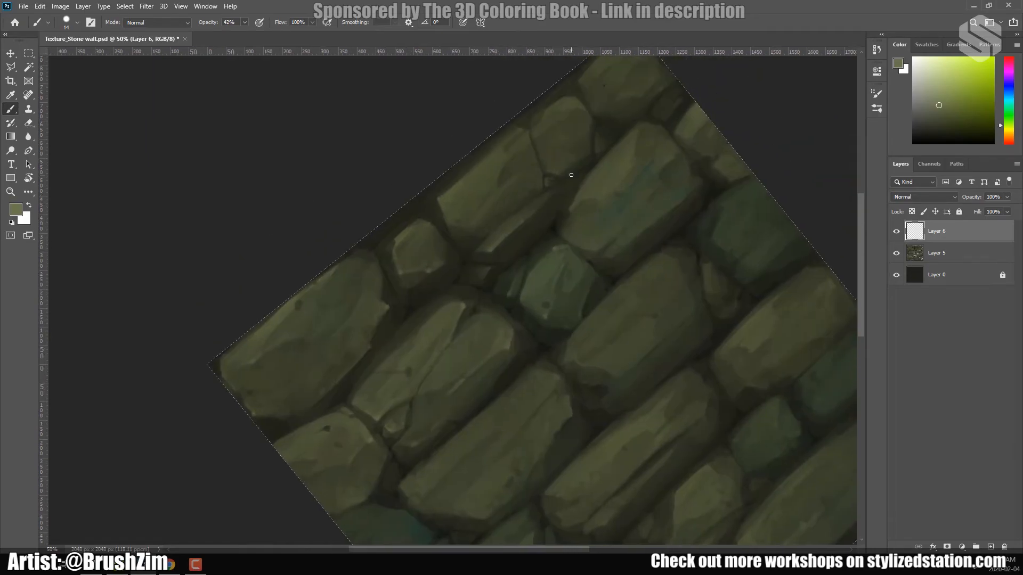
drag(516, 341, 428, 372)
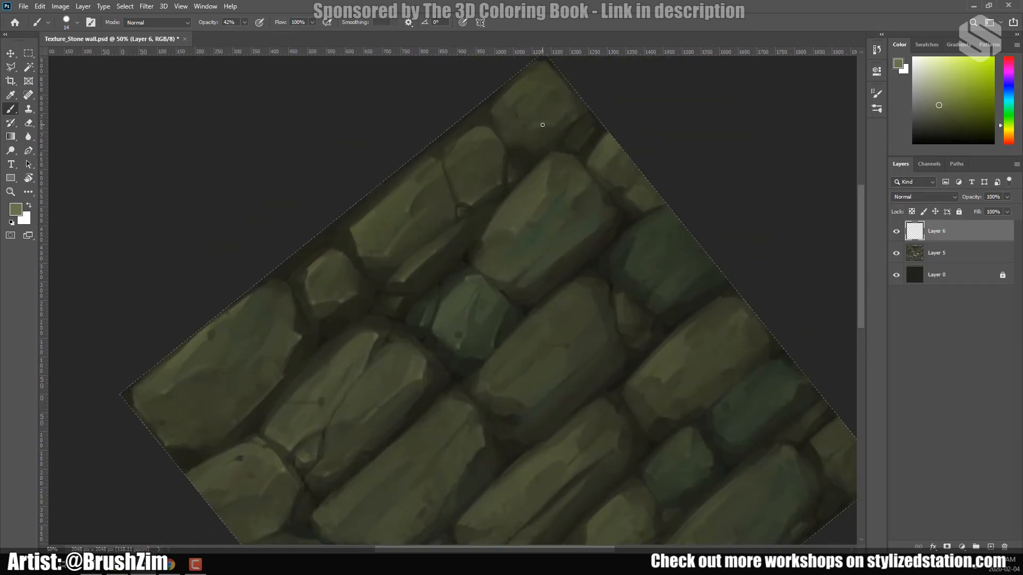
Step: Highlight the edges and corners of the two wide third-row stones and the long middle stone of the fourth row
scroll(581, 124, down, 4)
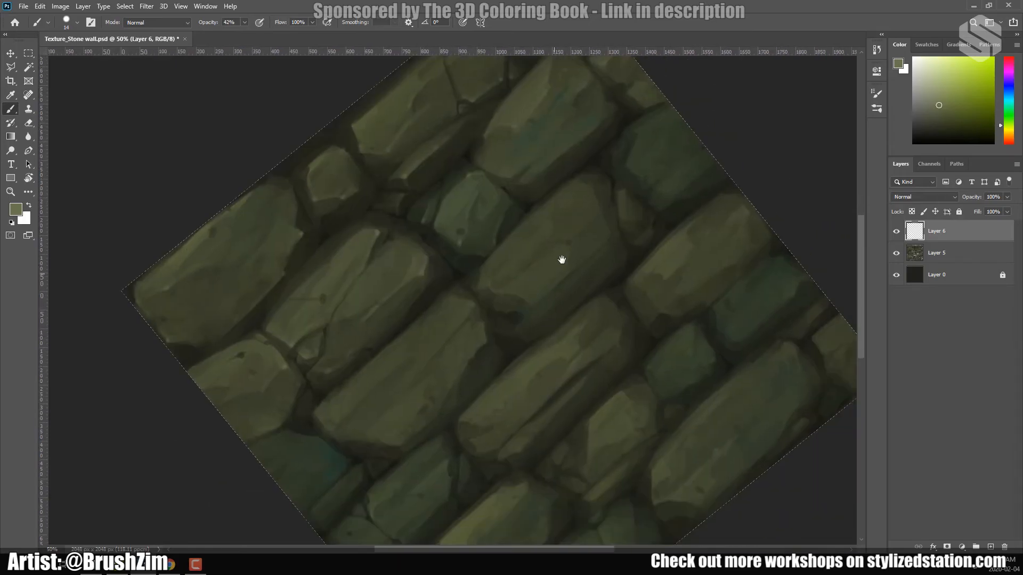
drag(489, 288, 505, 242)
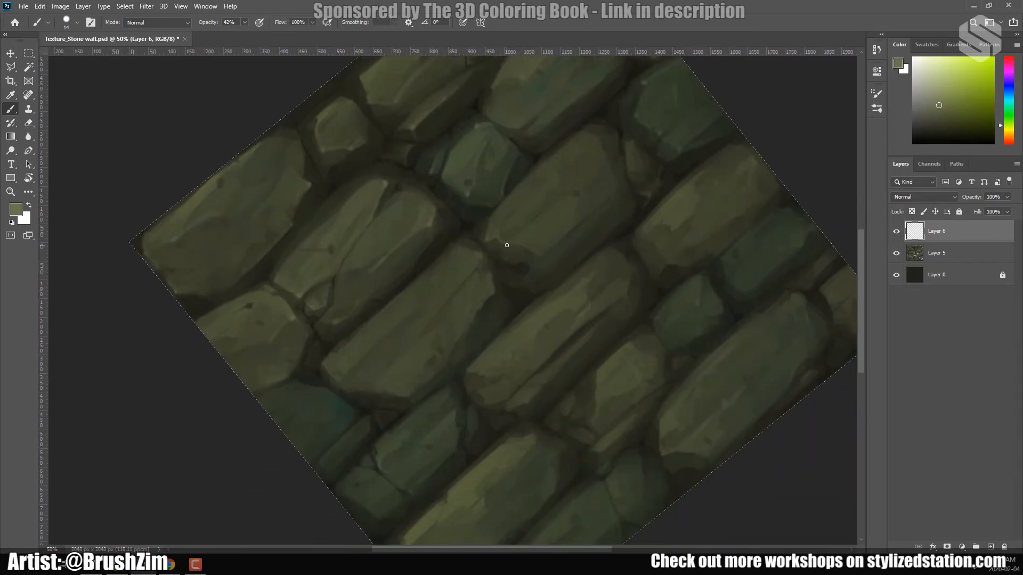
drag(539, 291, 573, 247)
drag(391, 328, 492, 263)
drag(559, 229, 486, 320)
drag(656, 322, 588, 277)
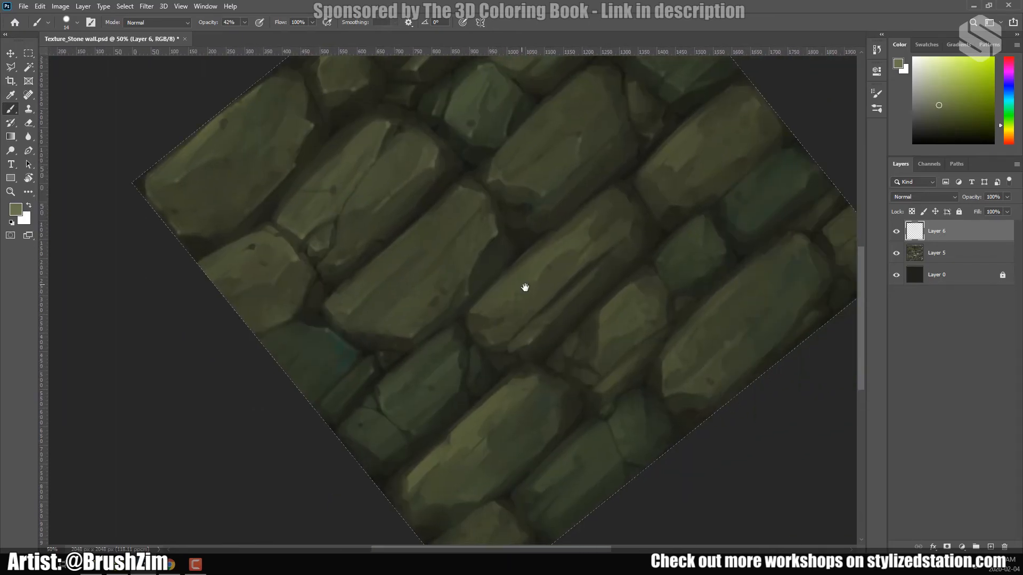
Step: Add edge highlights to the fourth row's rightmost stone, the fragmented fifth-row stone and the large bottom-row stone
drag(524, 288, 452, 351)
drag(654, 262, 611, 218)
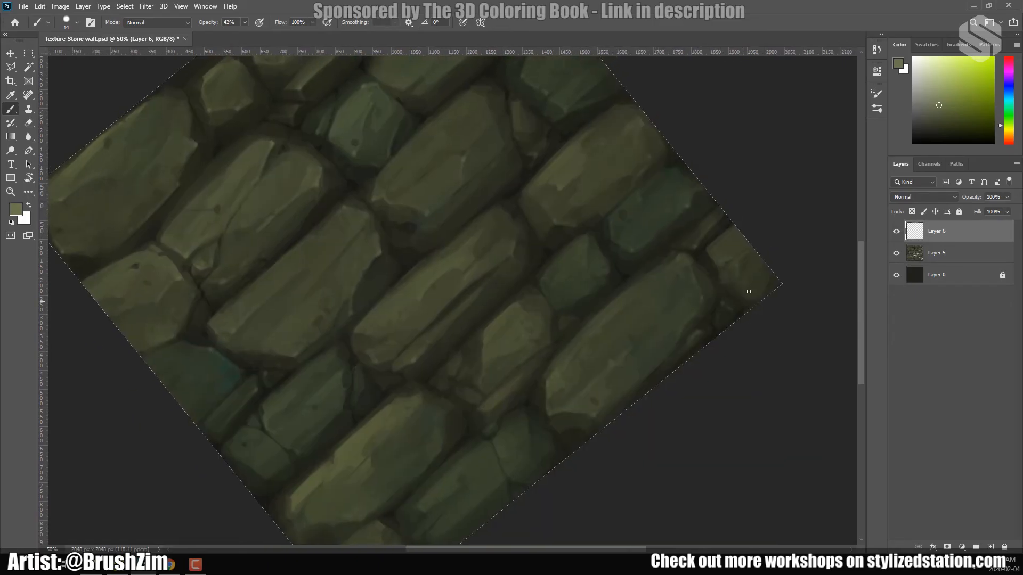
drag(704, 332, 688, 174)
drag(469, 256, 628, 267)
drag(538, 261, 626, 223)
Step: Highlight the edges of the fifth row's leftmost stone, the teal fourth-row stones and the cracked bottom-row stone
scroll(626, 224, right, 1)
scroll(598, 308, down, 1)
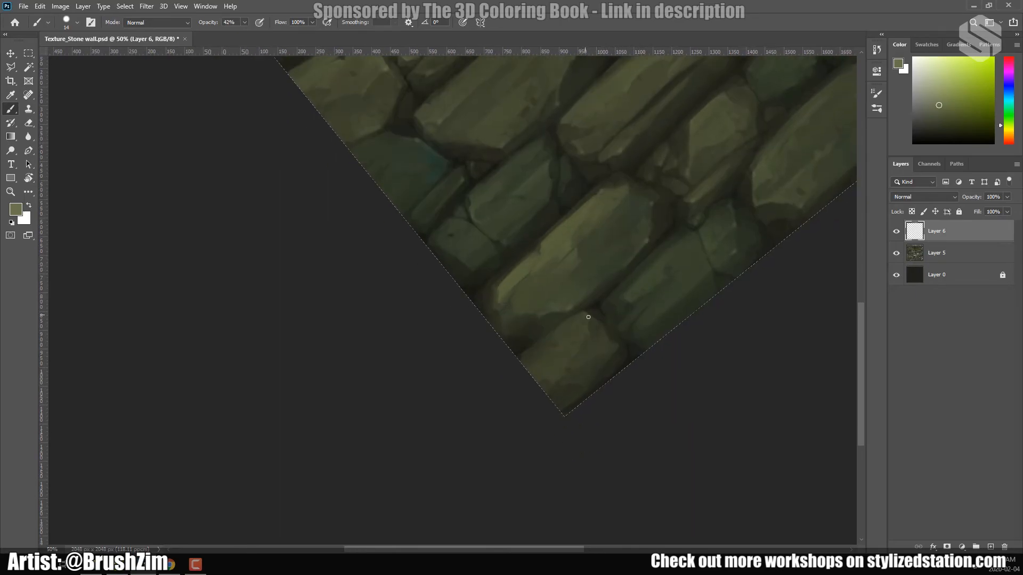
scroll(669, 265, up, 6)
scroll(668, 266, right, 4)
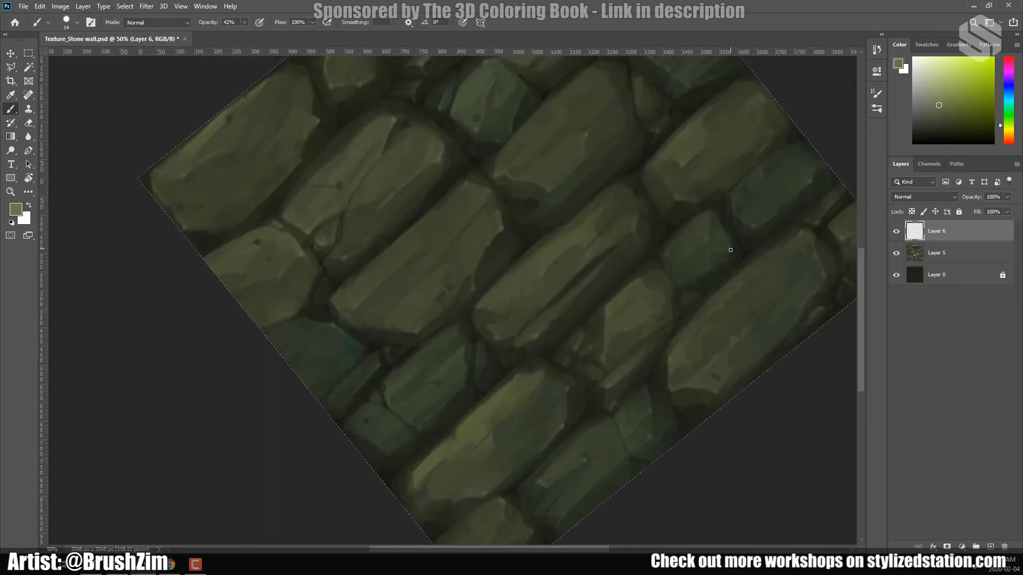
scroll(662, 287, down, 1)
scroll(662, 287, left, 5)
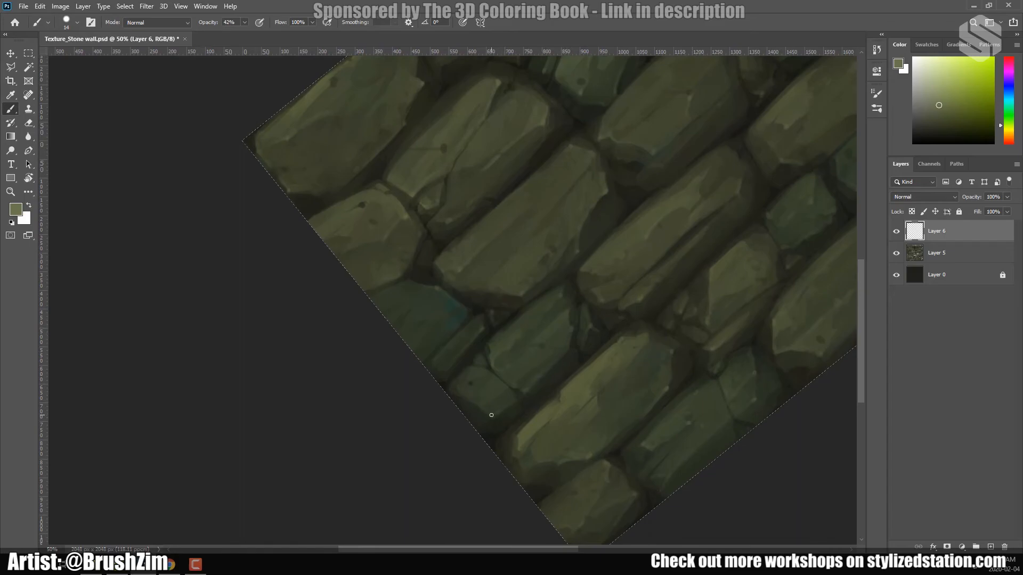
scroll(500, 315, right, 6)
scroll(589, 229, up, 6)
key(Escape)
key(ctrl+d)
key(z)
alt+click(497, 432)
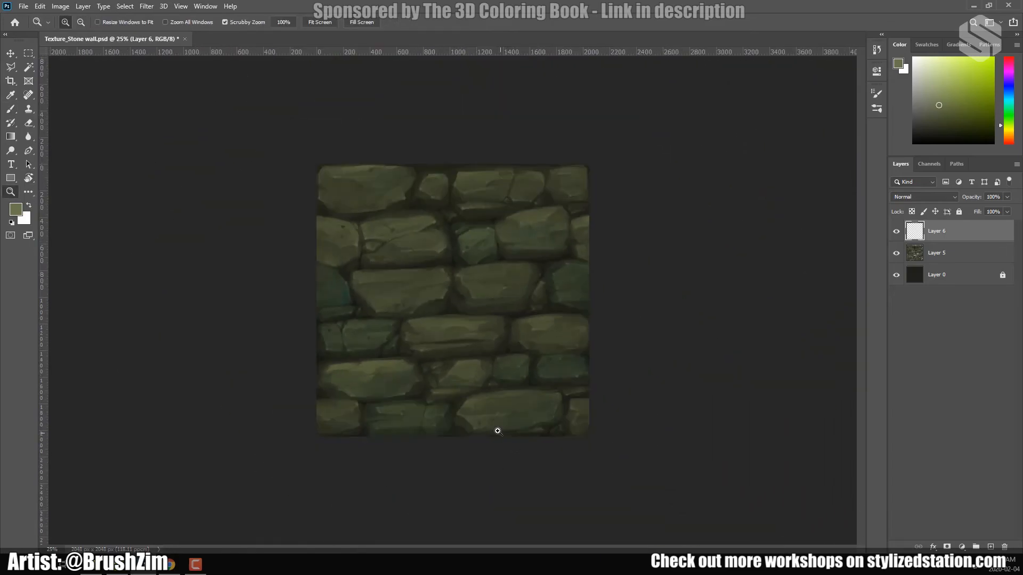
Step: Save the document and merge all of the texture's layers into a single layer
click(507, 373)
key(ctrl+s)
alt+click(512, 389)
click(462, 308)
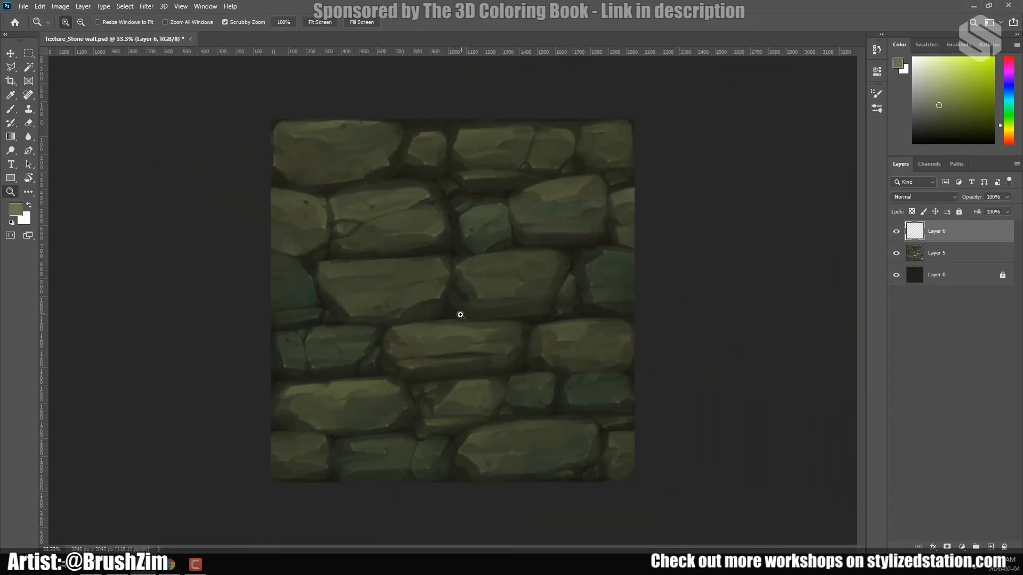
key(b)
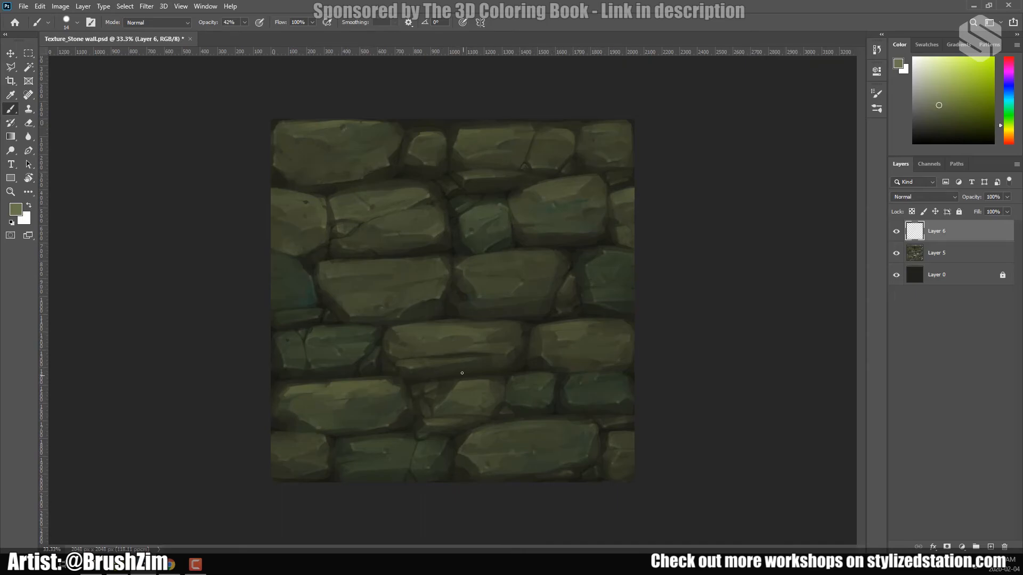
key(z)
alt+click(462, 373)
key(ctrl+e)
ctrl+click(965, 248)
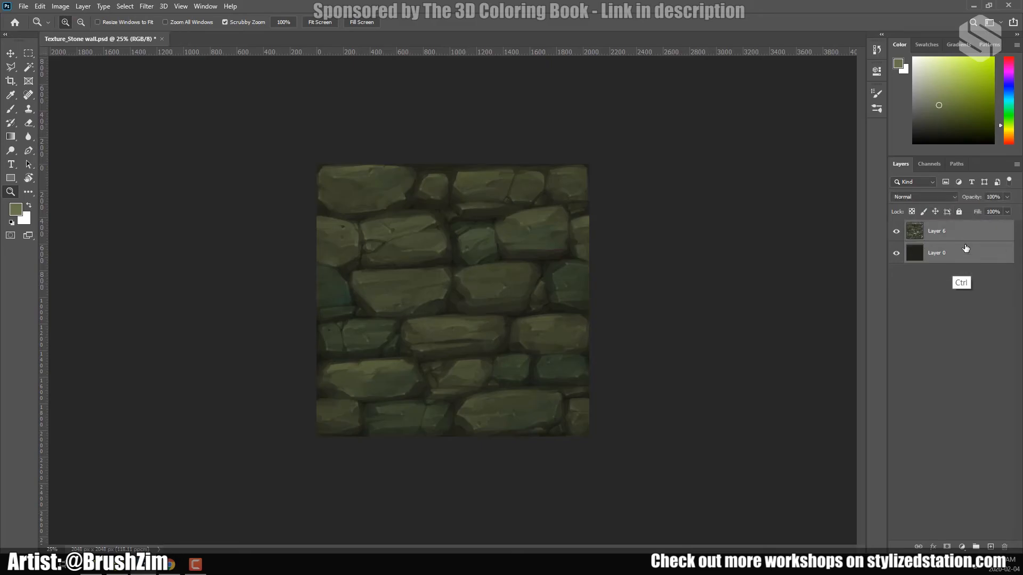
key(ctrl+e)
Step: Select the dark crevices between the stones by Color Range and copy the feathered selection to a new layer
click(145, 7)
mouse_move(125, 6)
click(143, 107)
click(417, 204)
drag(113, 219, 127, 221)
click(269, 180)
key(shift+F6)
key(Return)
key(ctrl+j)
Step: Shift the crevice layer toward teal with Color Balance midtone levels of -16, +20 and +15
key(ctrl+b)
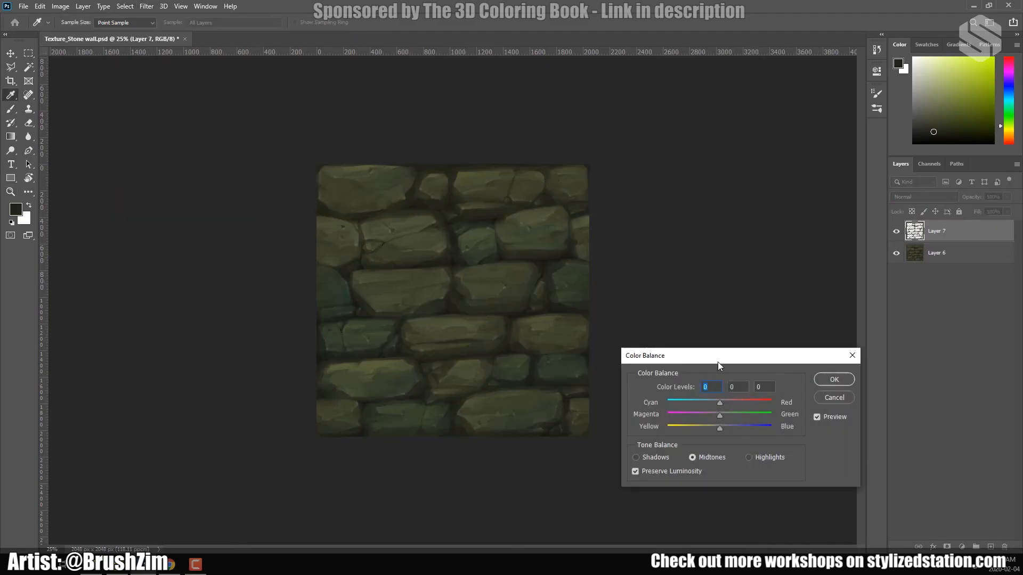
drag(718, 364, 712, 237)
click(713, 299)
drag(732, 299, 723, 300)
drag(704, 274, 729, 274)
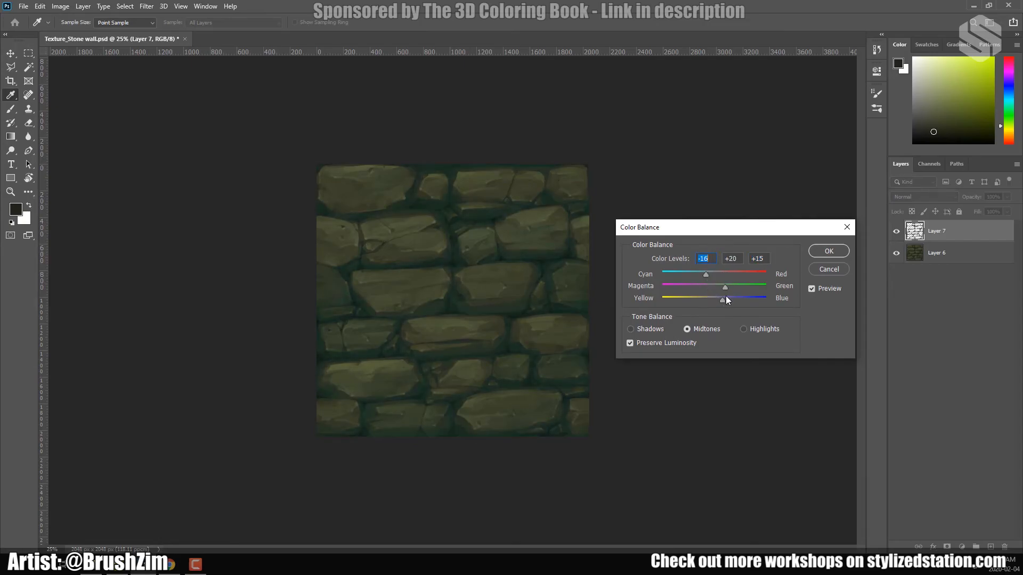
click(828, 251)
Step: Select the stones' lighter tones on the merged base layer with Color Range at fuzziness 26 and copy them to a new layer
click(948, 254)
click(129, 6)
click(147, 111)
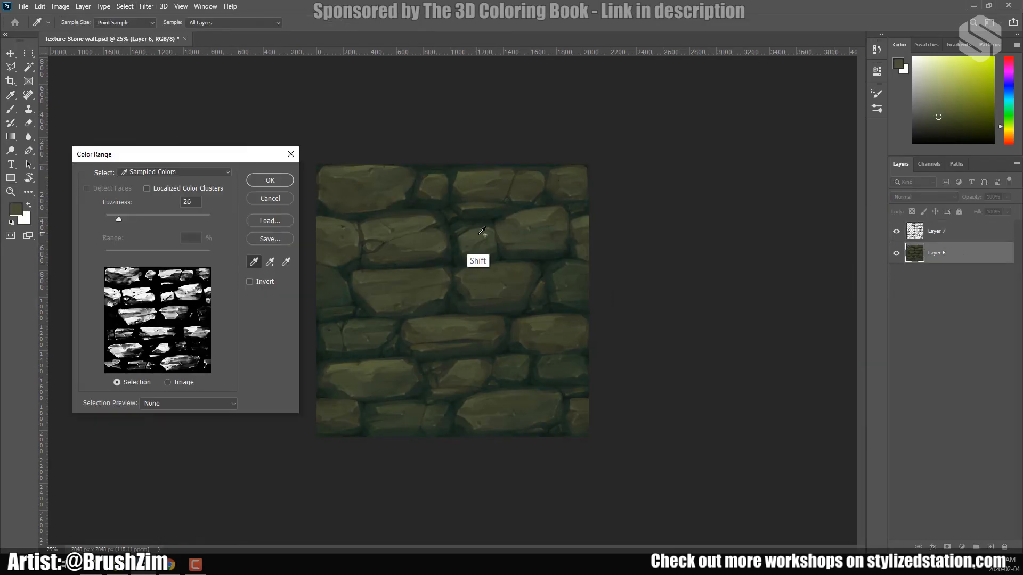
key(Return)
key(ctrl+j)
Step: Shift the copied stone tones toward cyan with a Color Balance midtone level of -28
key(ctrl+b)
drag(714, 274, 700, 286)
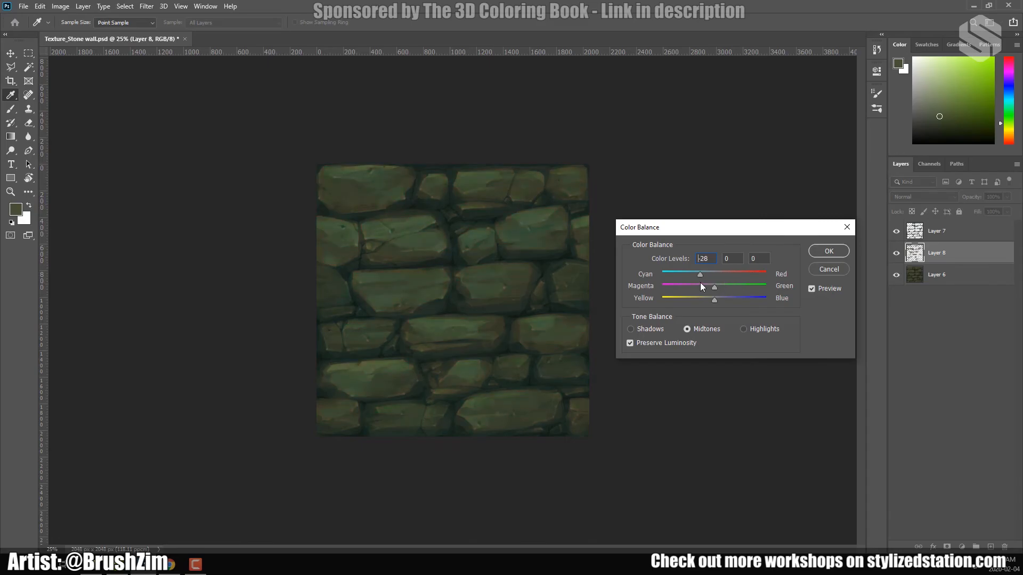
key(Return)
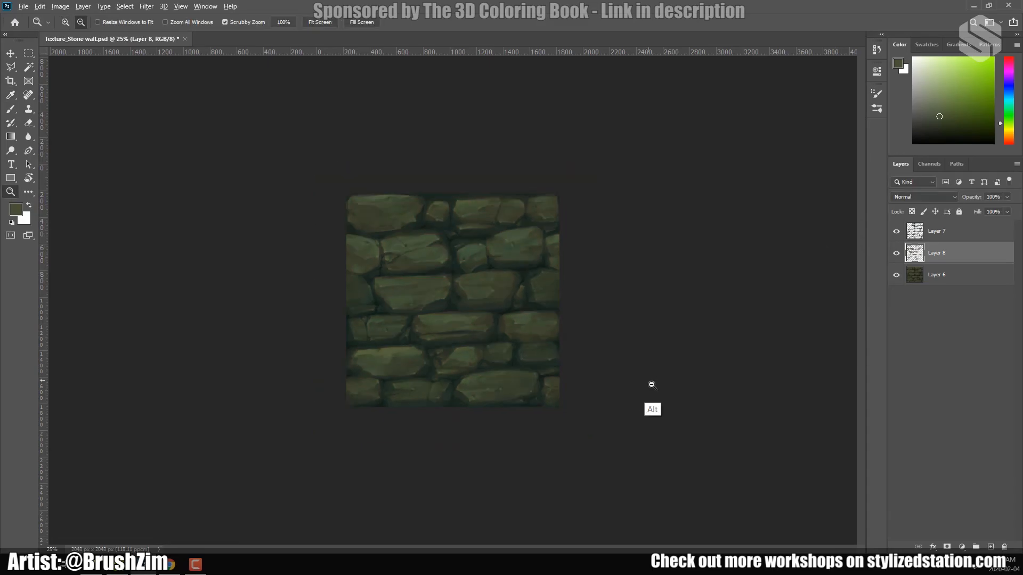
Step: Adjust the color balance of the base stone layer beneath the copied tones
key(alt+[)
key(ctrl+b)
key(Return)
key(ctrl+minus)
key(ctrl+plus)
Step: Save the document, then save a PNG copy named Texture_Stone wall_512
key(ctrl+s)
key(ctrl+shift+s)
click(388, 342)
click(143, 201)
text(_512)
key(Return)
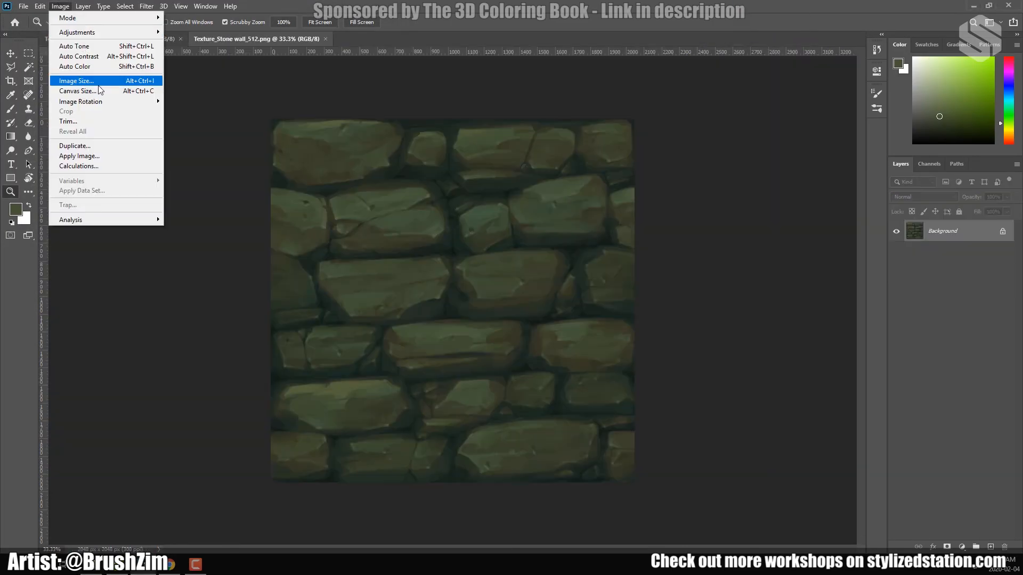
Step: Resize the PNG copy to 512 by 512 pixels
click(94, 76)
text(512)
key(Return)
key(z)
key(ctrl+1)
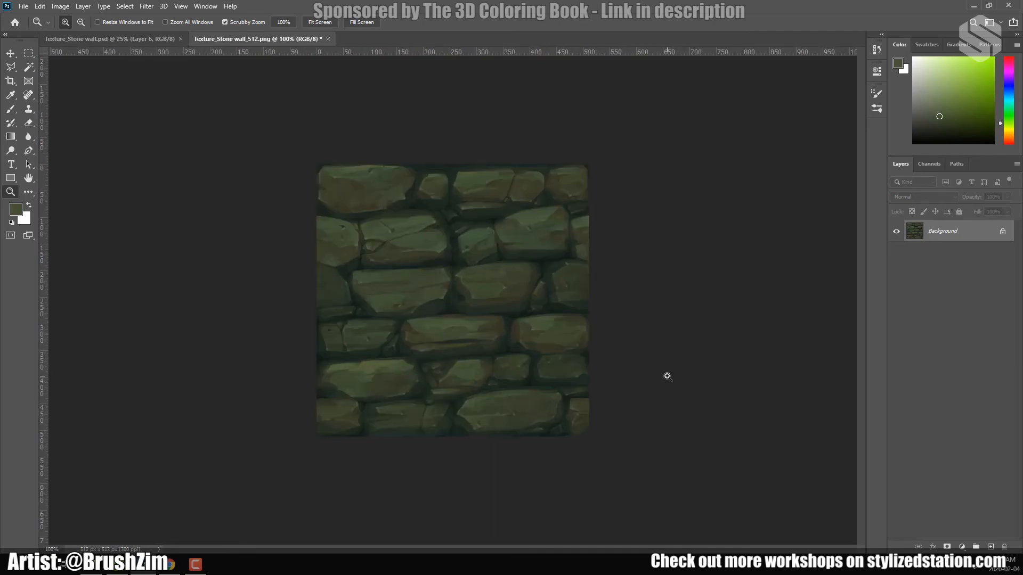
Step: Fill a new layer with the dark color sampled from a crevice and place it beneath the unlocked texture layer
key(ctrl+shift+alt+n)
key(b)
alt+click(454, 254)
key(alt+BackSpace)
click(1001, 252)
drag(959, 230, 958, 266)
key(z)
click(430, 305)
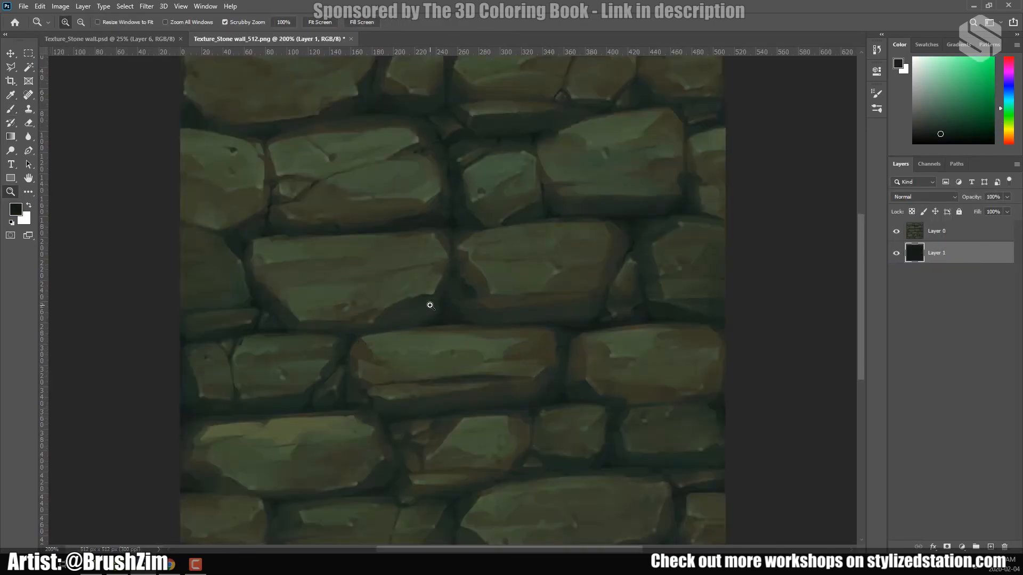
alt+click(430, 305)
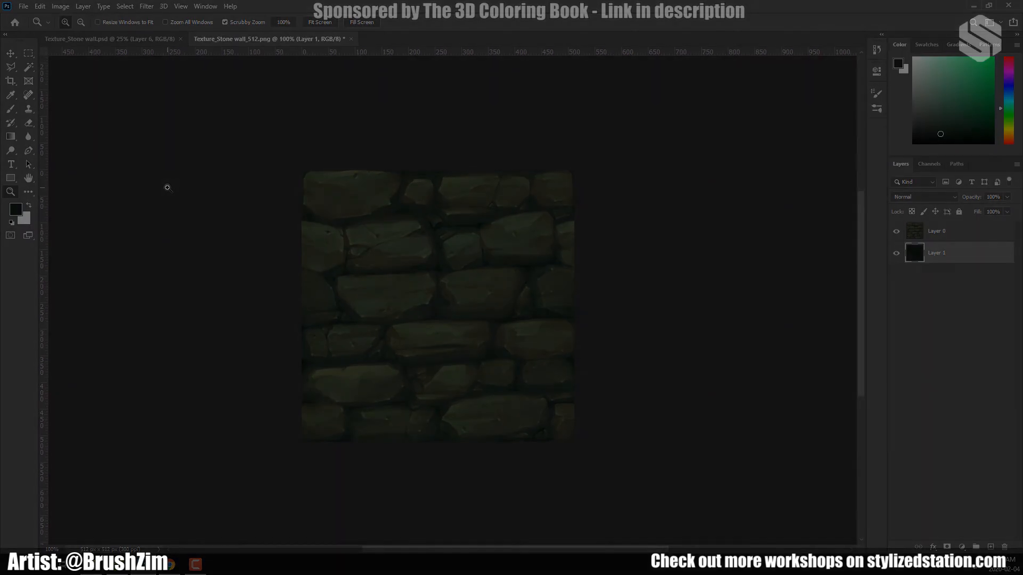